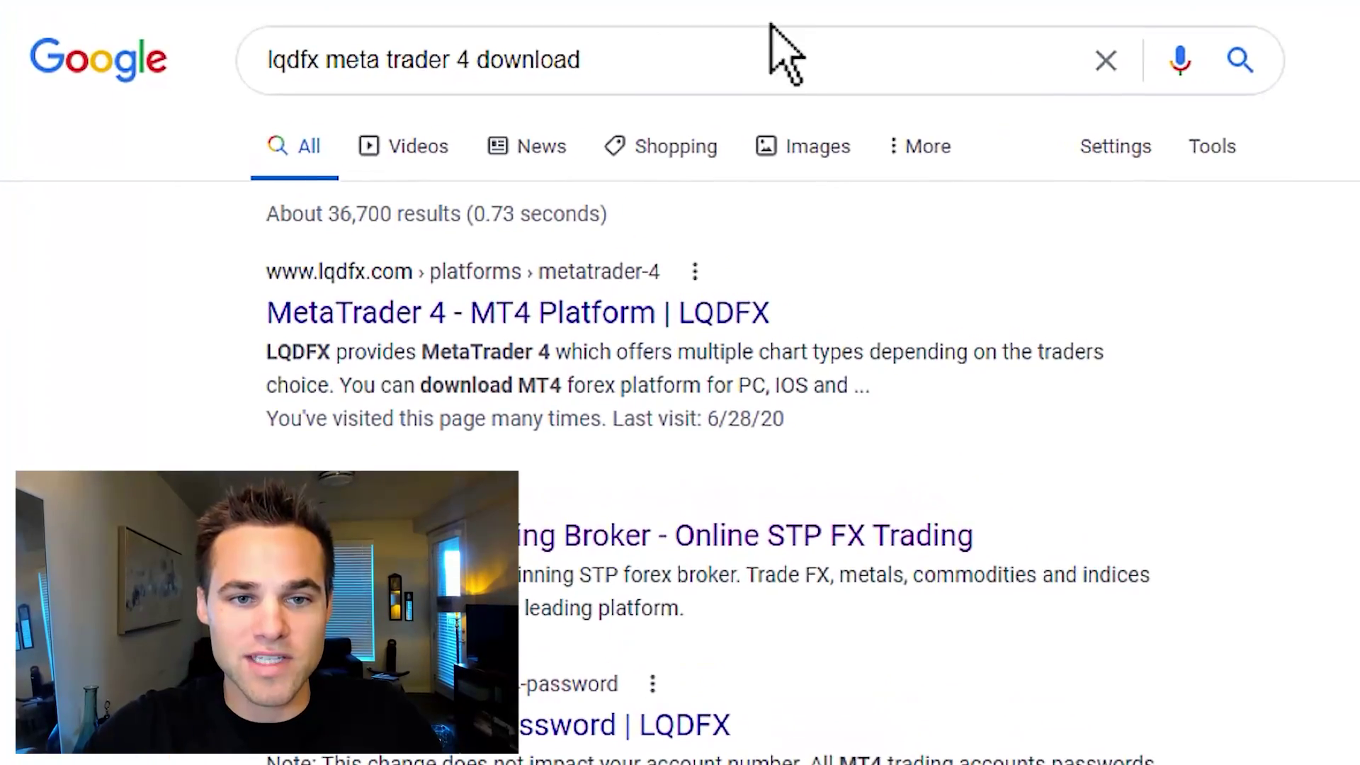
Open the 'MetaTrader 4 - MT4 Platform | LQDFX' result from the Google search page
left_click(318, 63)
left_click(167, 238)
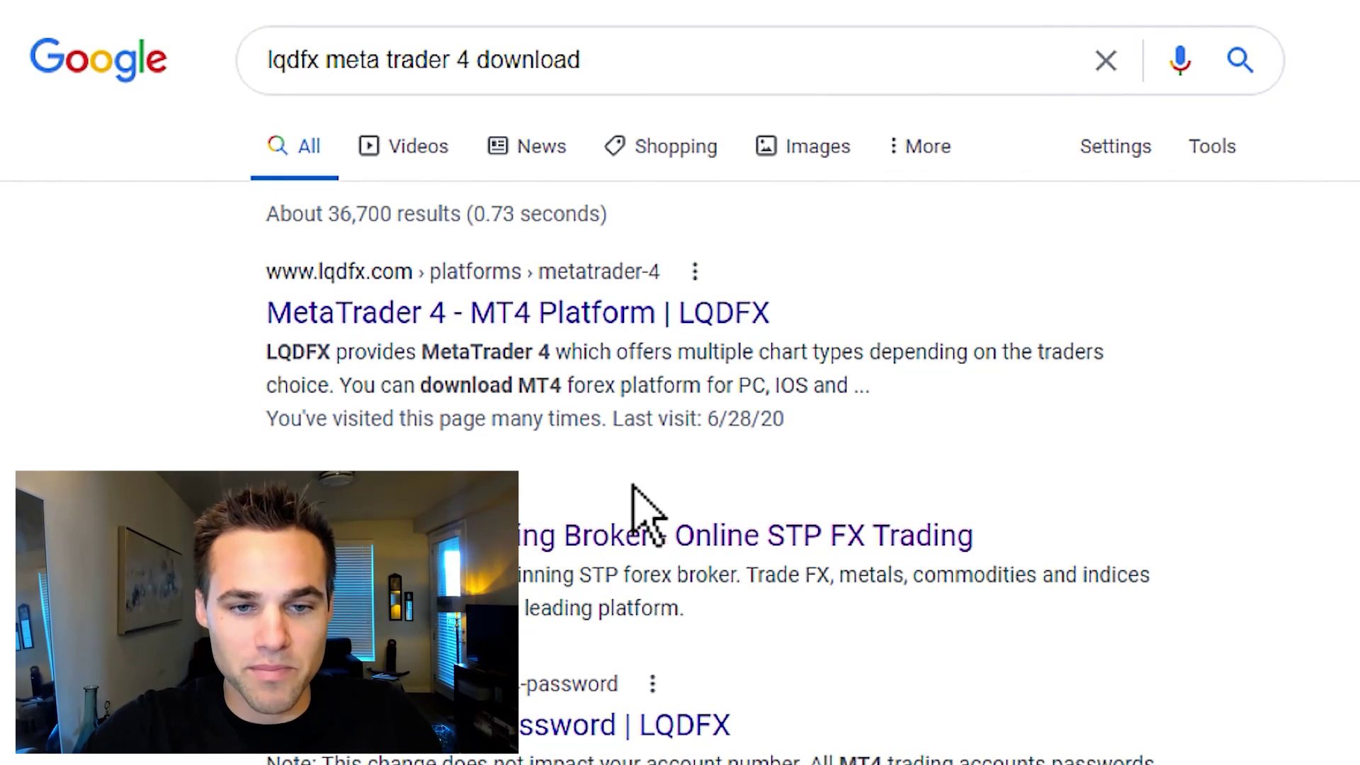
left_click(644, 328)
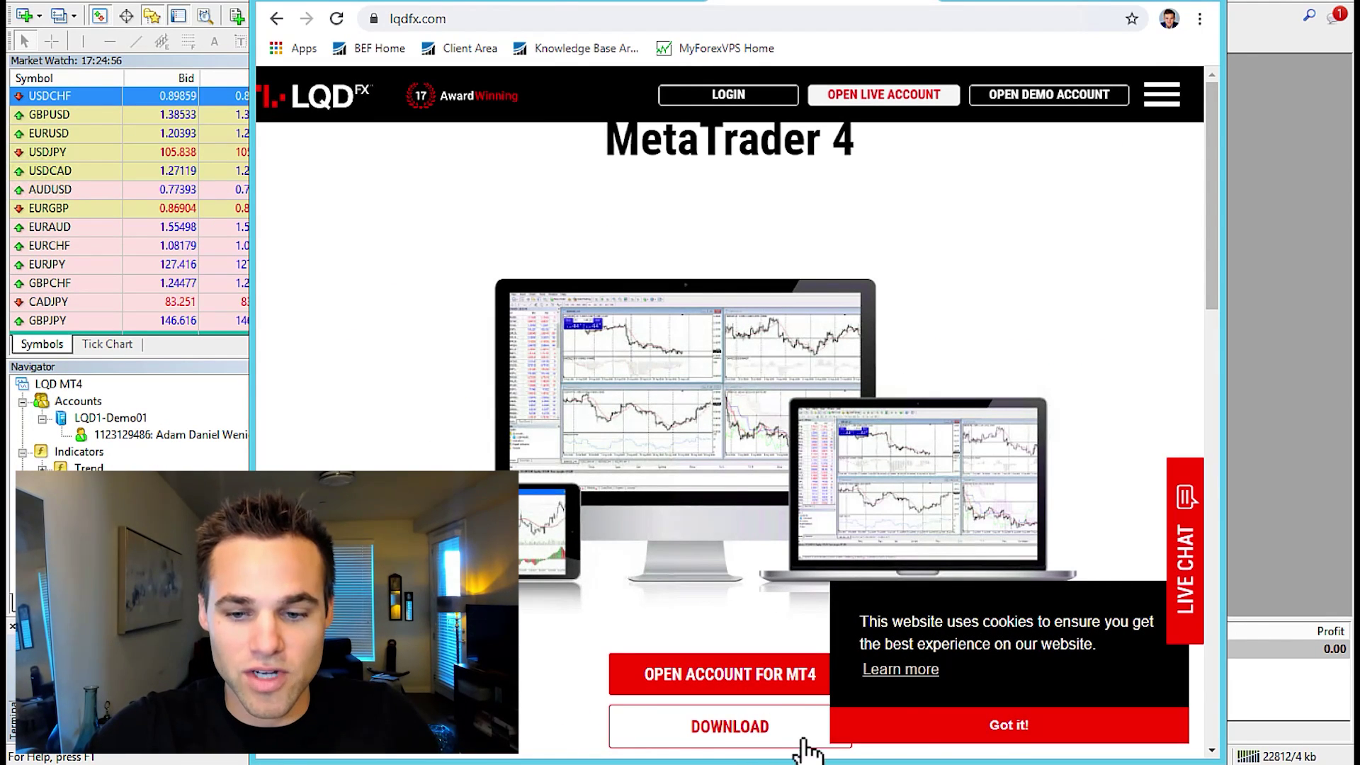
Close the Chrome window showing the LQDFX site to reveal the MT4 terminal
left_click(1151, 2)
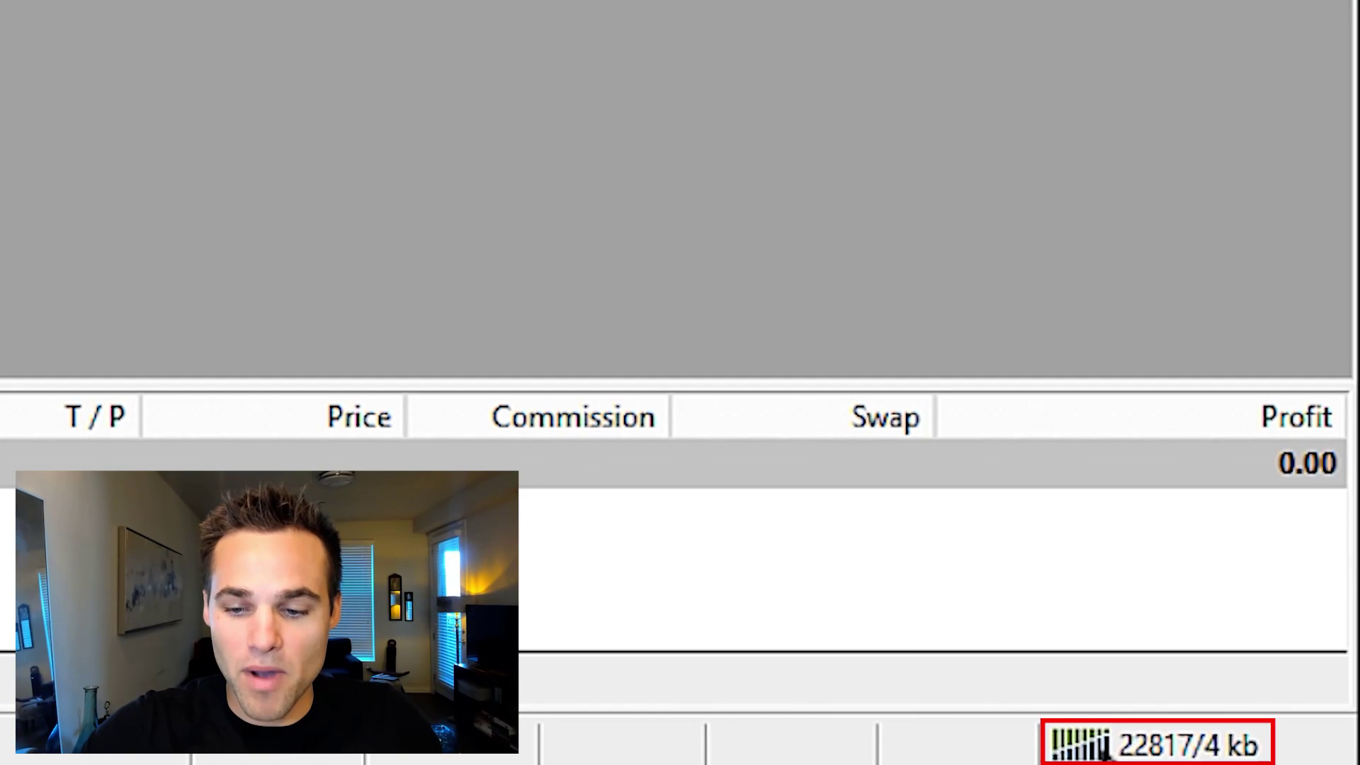
Bring up the trade account login form from the status-bar connection indicator, then close it
left_click(1266, 753)
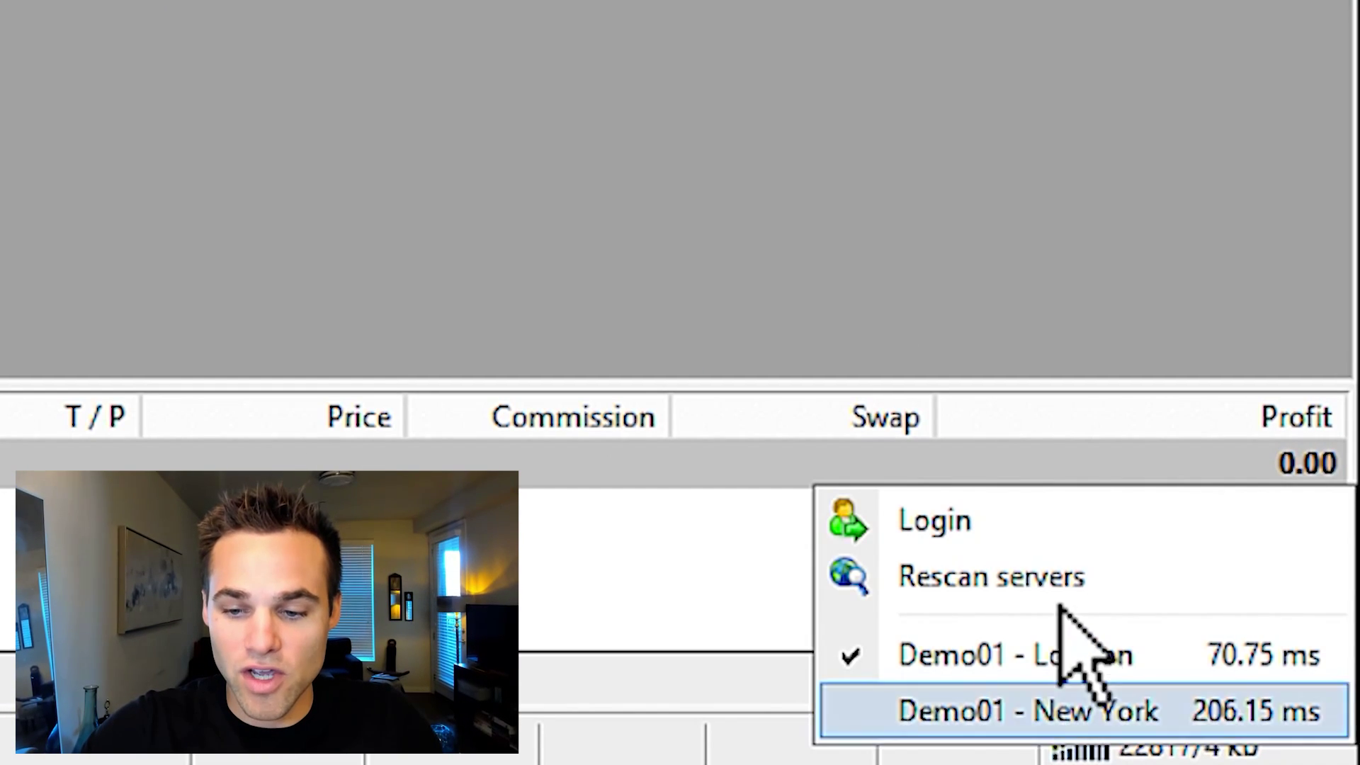
left_click(1018, 530)
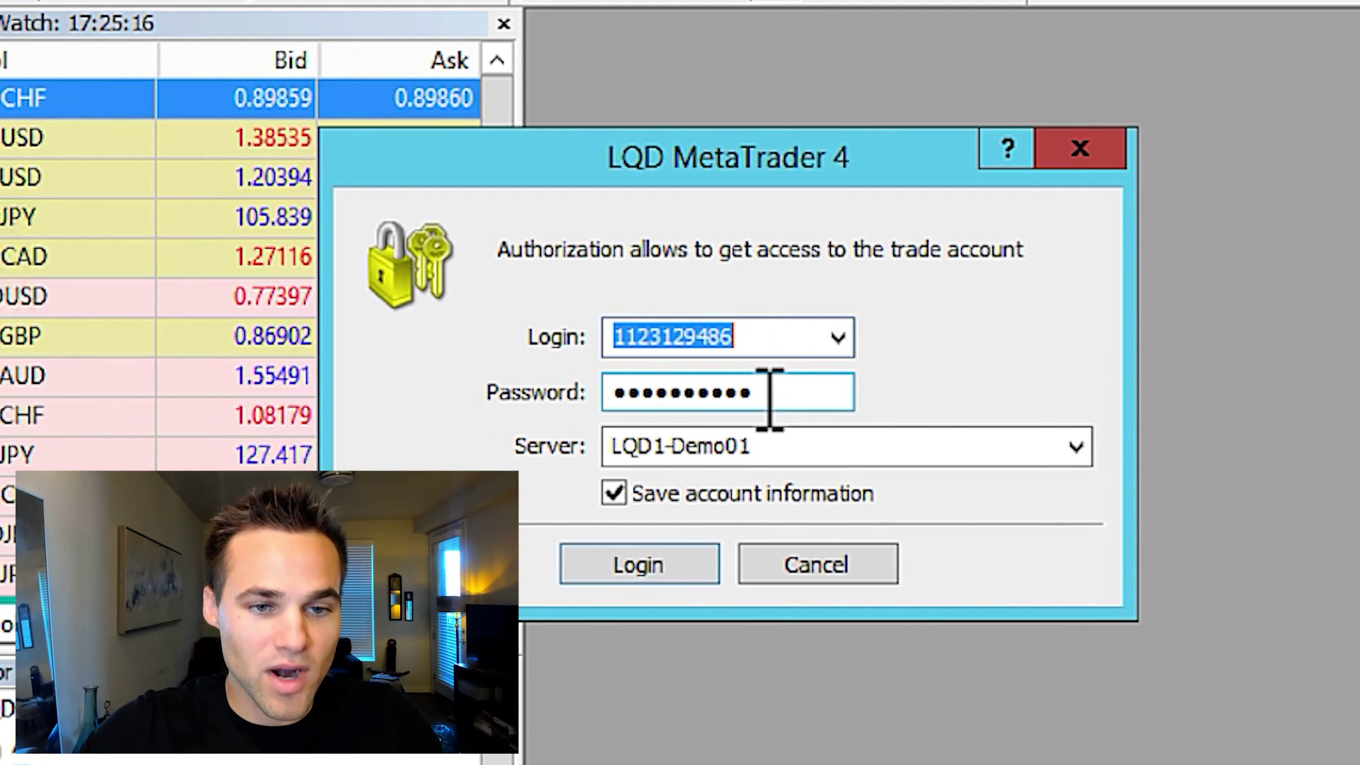
left_click(1078, 150)
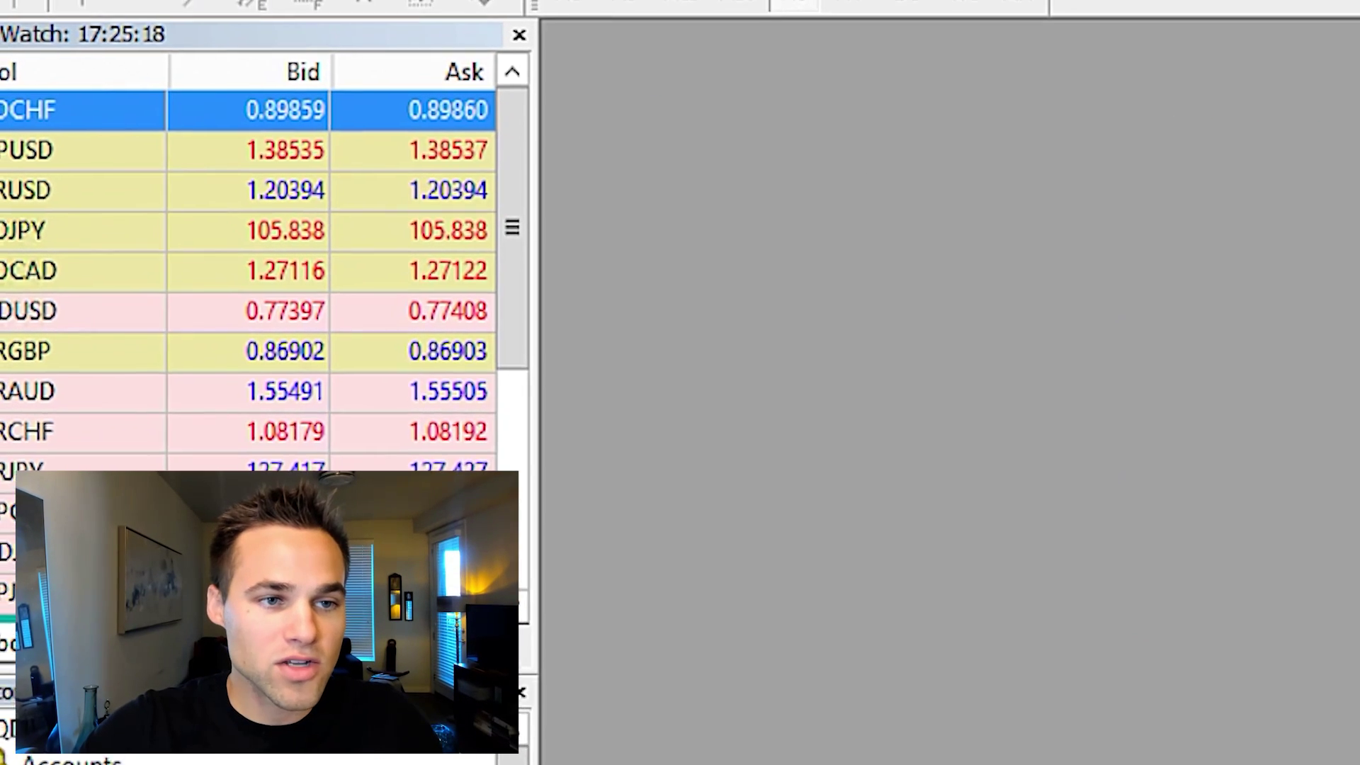
Bring up Login to Trade Account from the File menu, close it, and reopen File
left_click(31, 18)
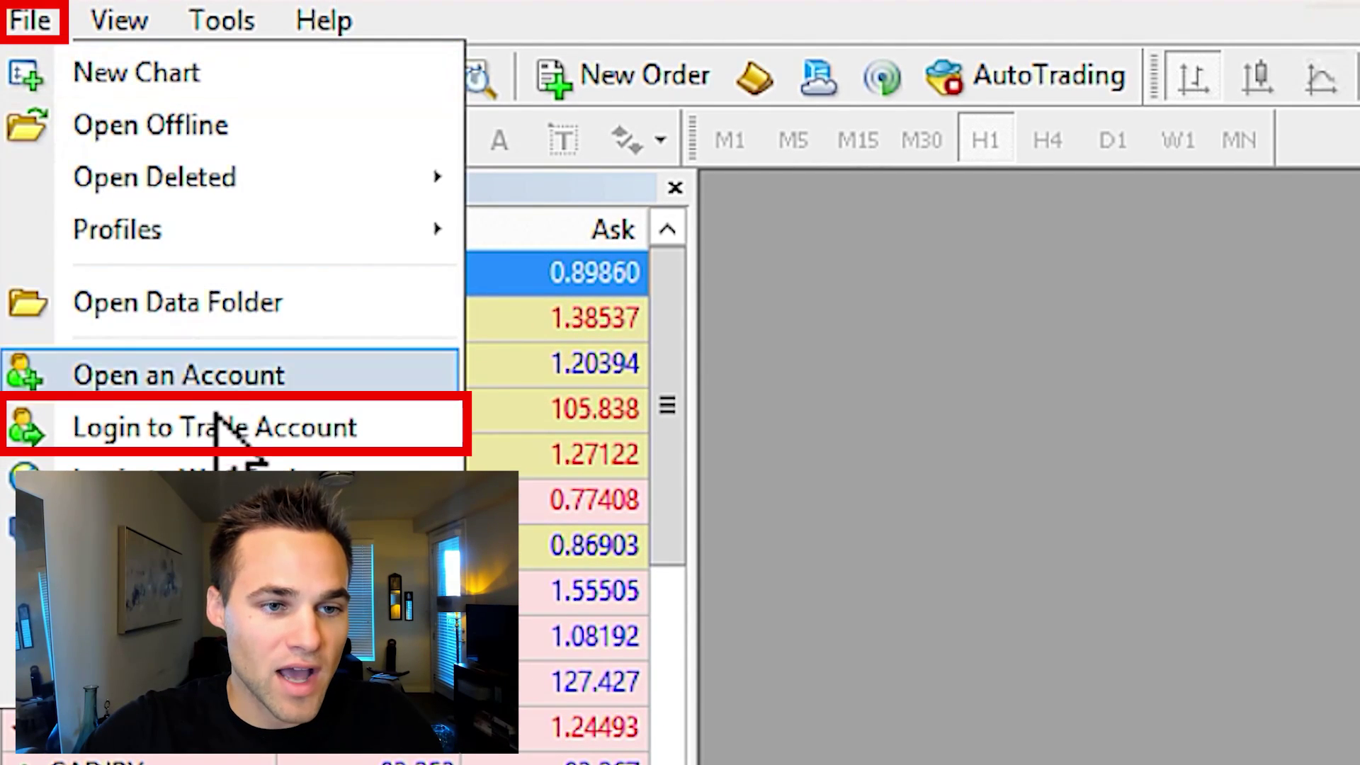
left_click(257, 425)
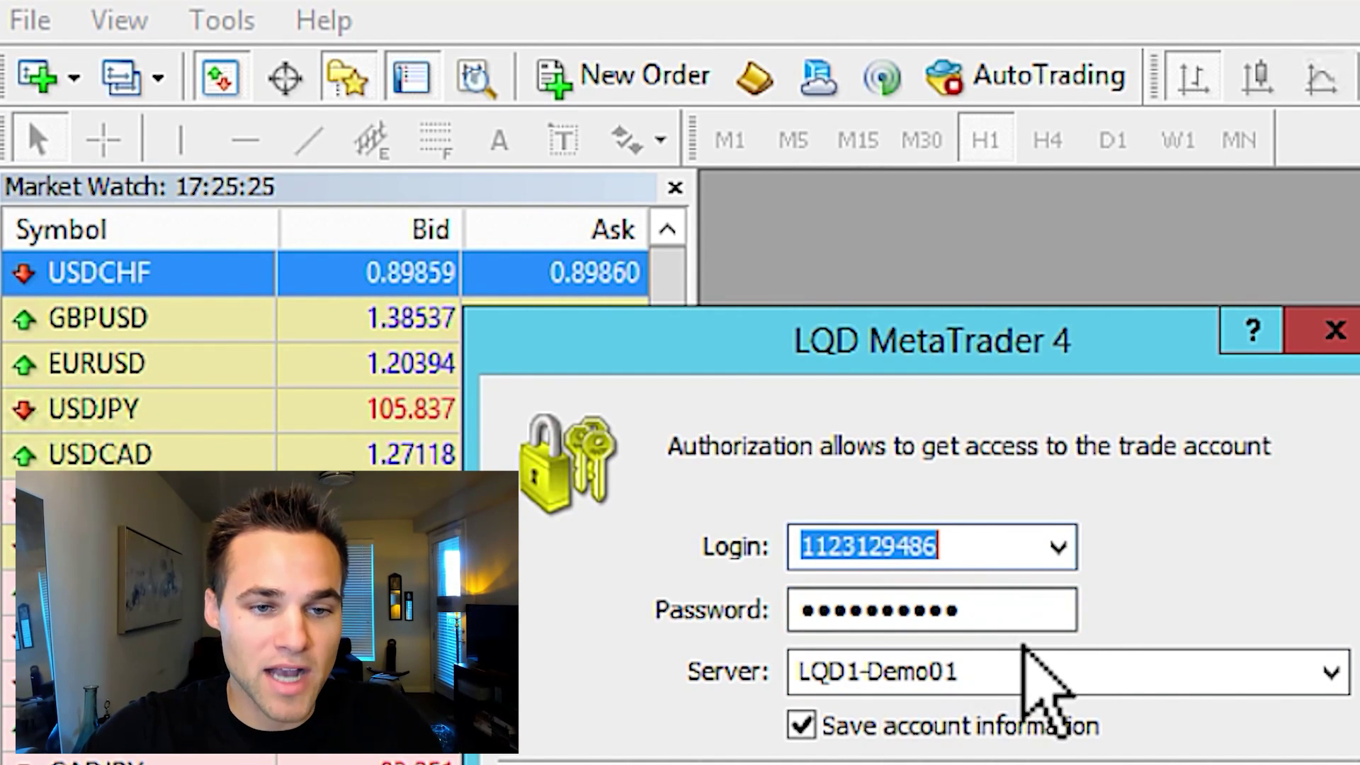
left_click(1335, 330)
left_click(30, 20)
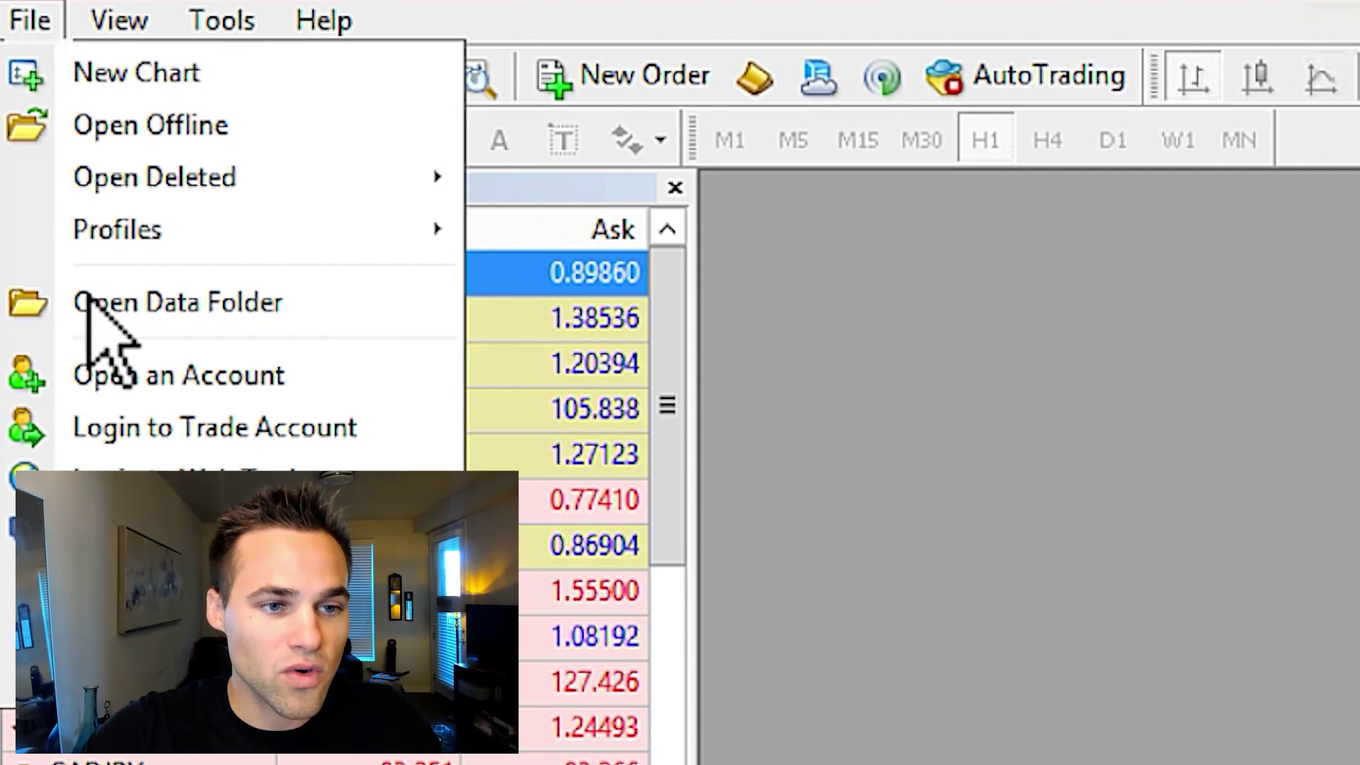
Search 'fxchoice' as a new broker in Open an Account and continue with FXChoice-Pro Demo
left_click(231, 393)
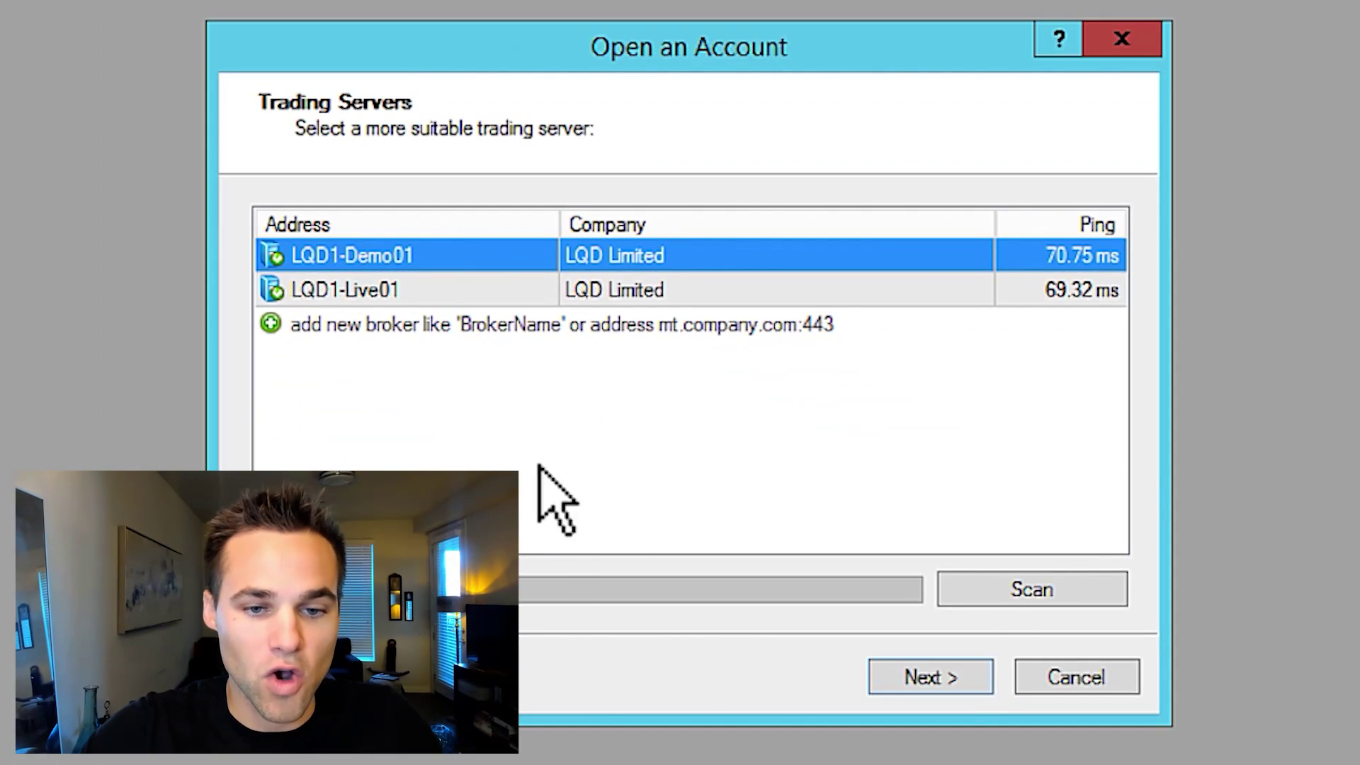
left_click(805, 436)
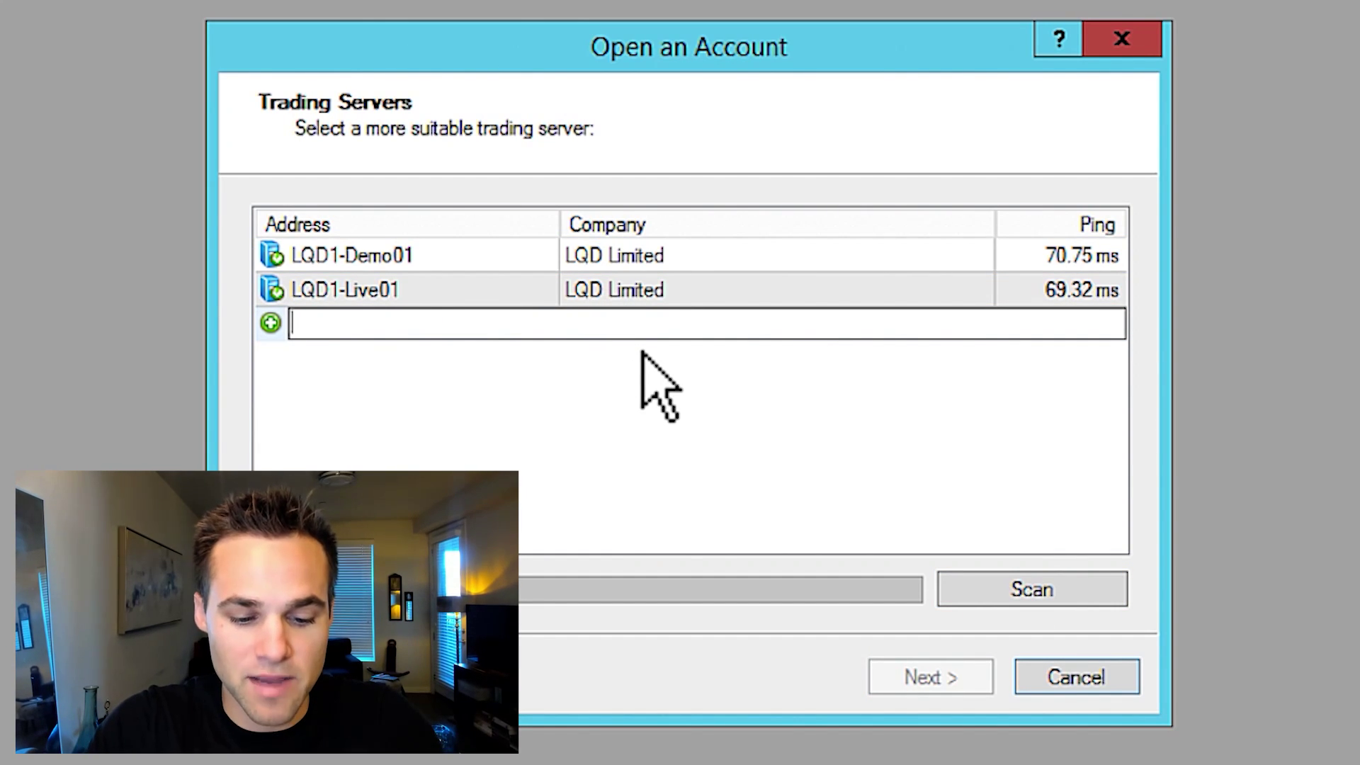
type("fxchoice")
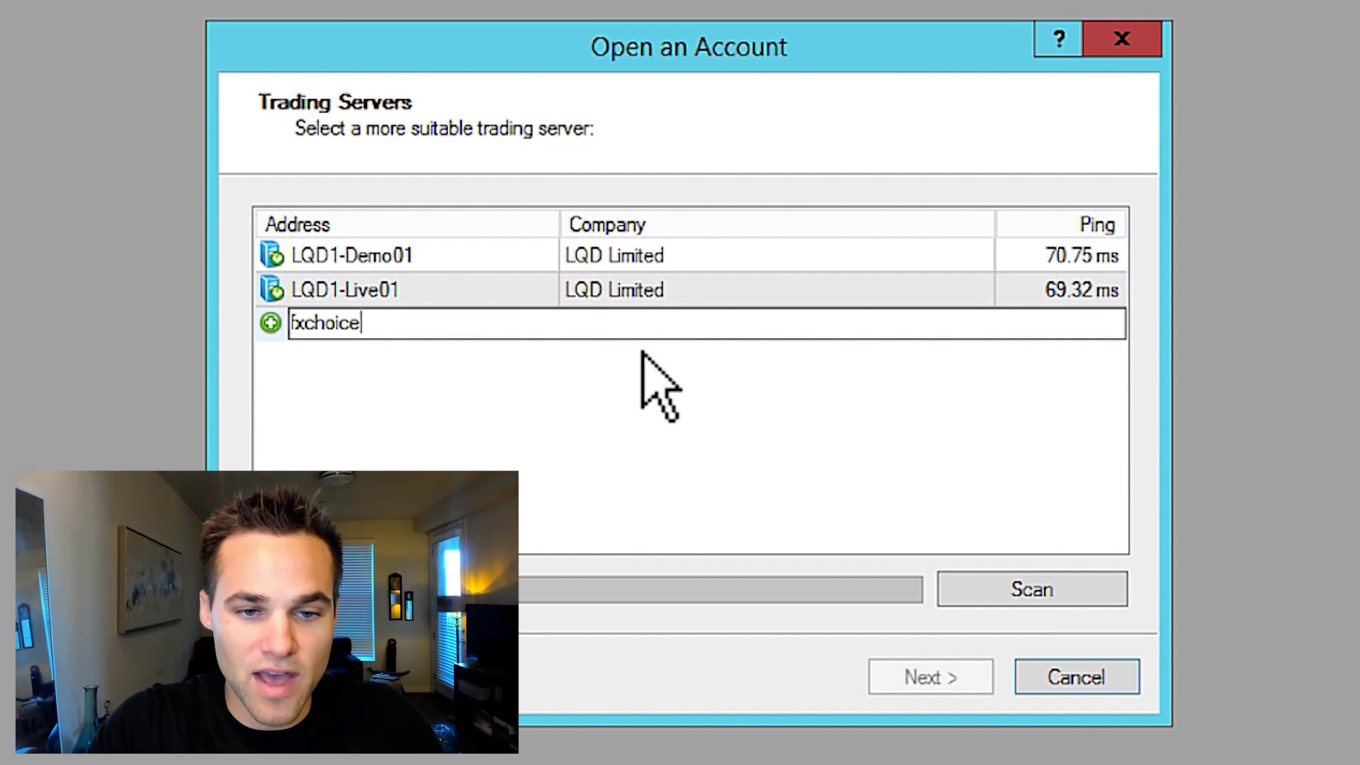
key("Return")
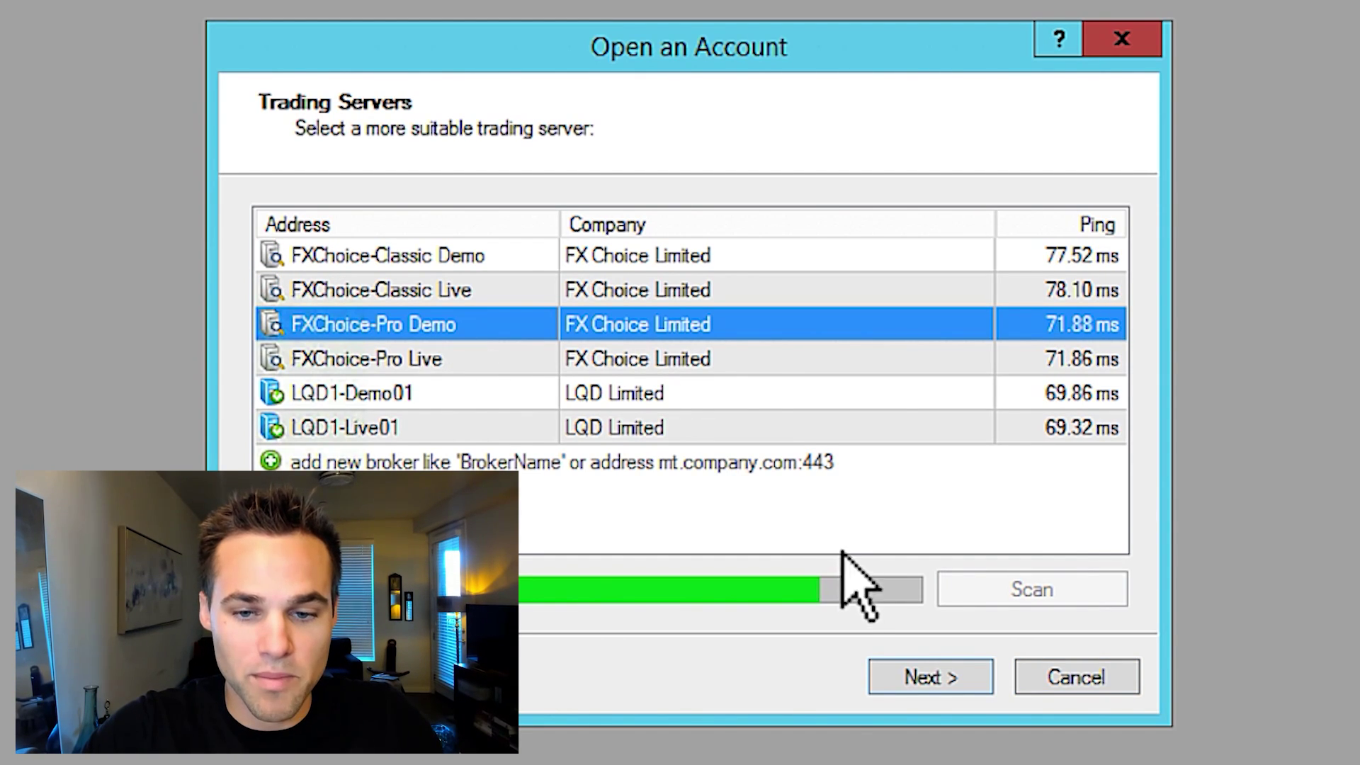
left_click(934, 675)
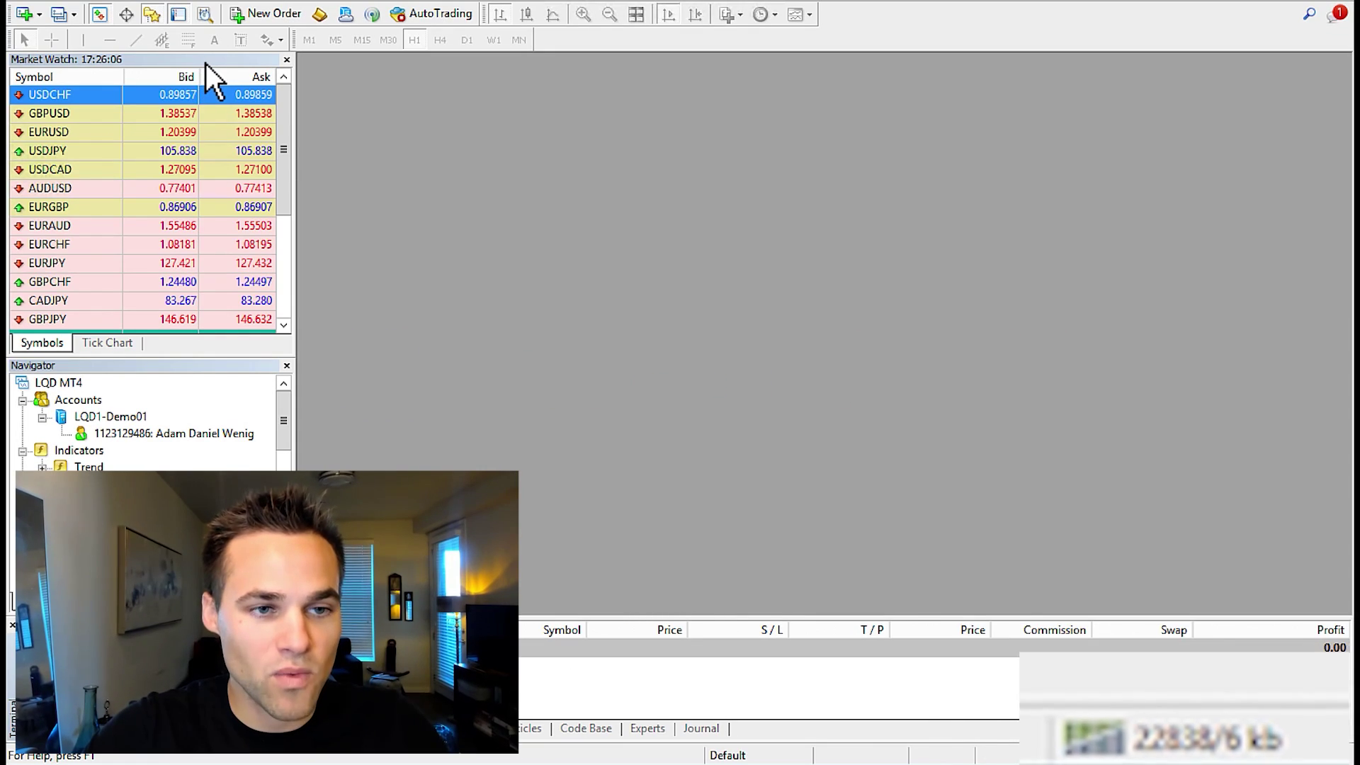
Rearrange the Market Watch panel, then hide it and show it again
left_click_drag(287, 136, 284, 289)
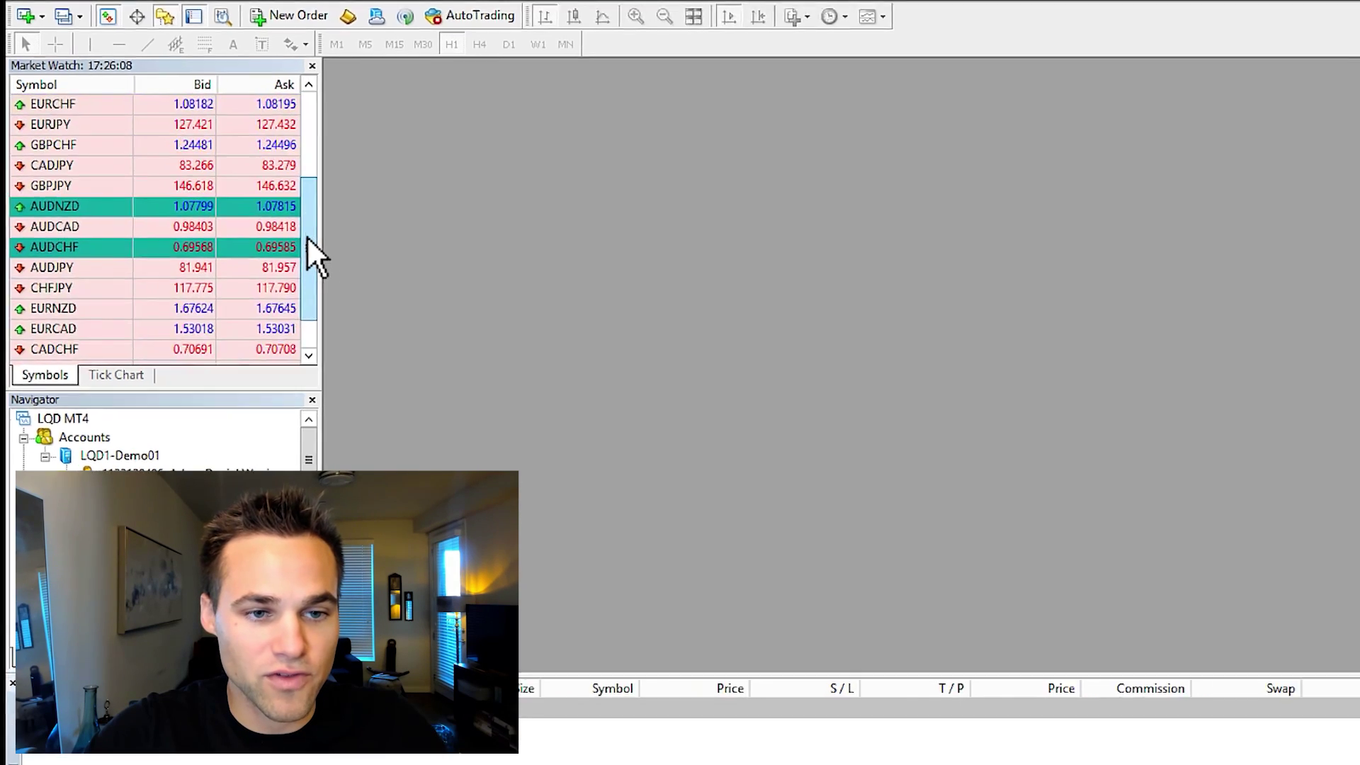
left_click_drag(431, 446, 443, 135)
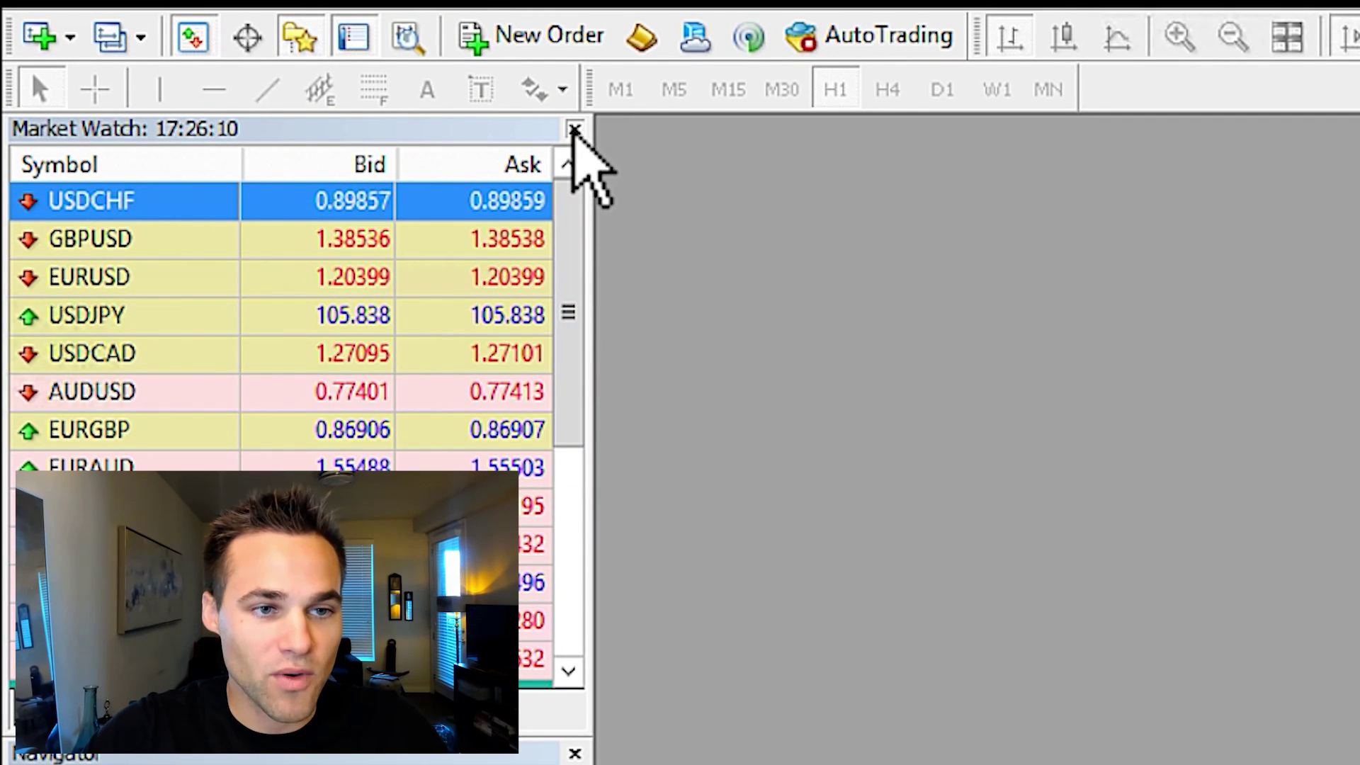
left_click(575, 130)
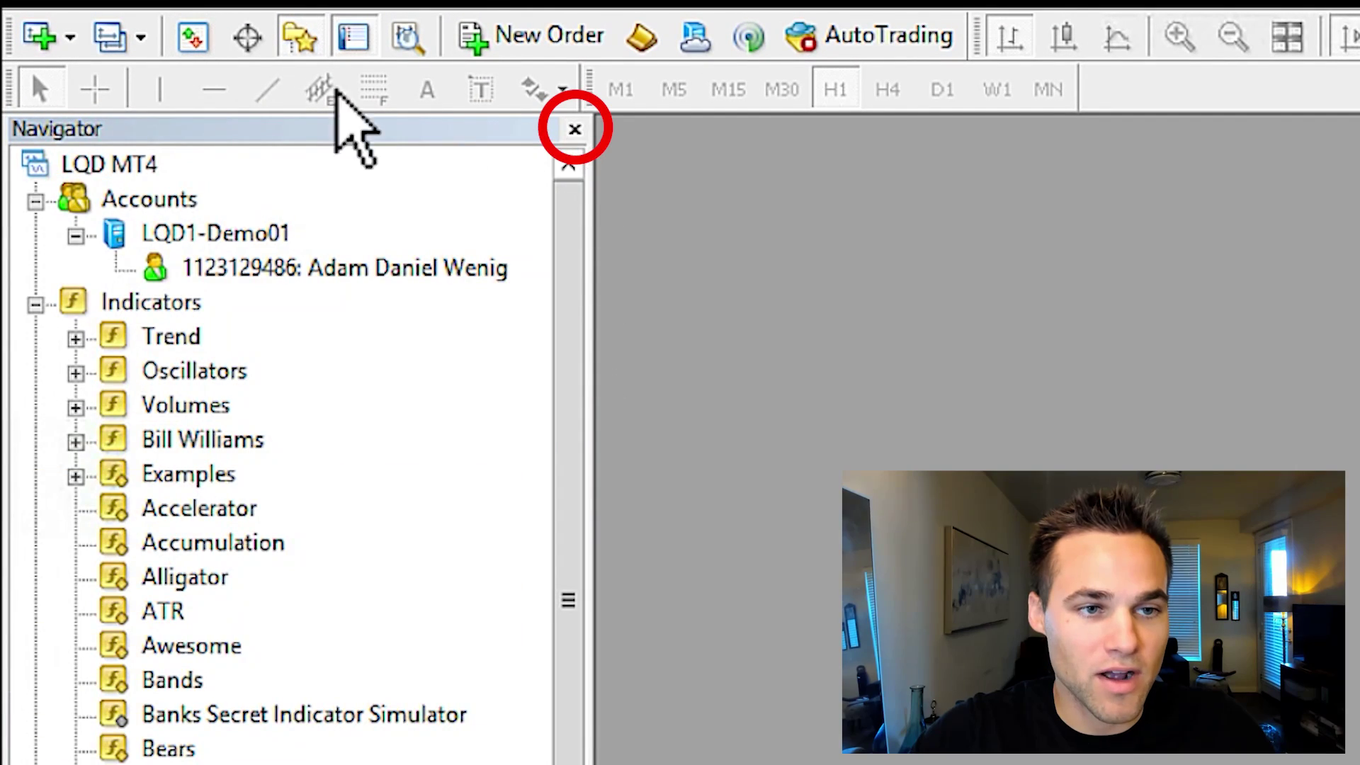
left_click(193, 39)
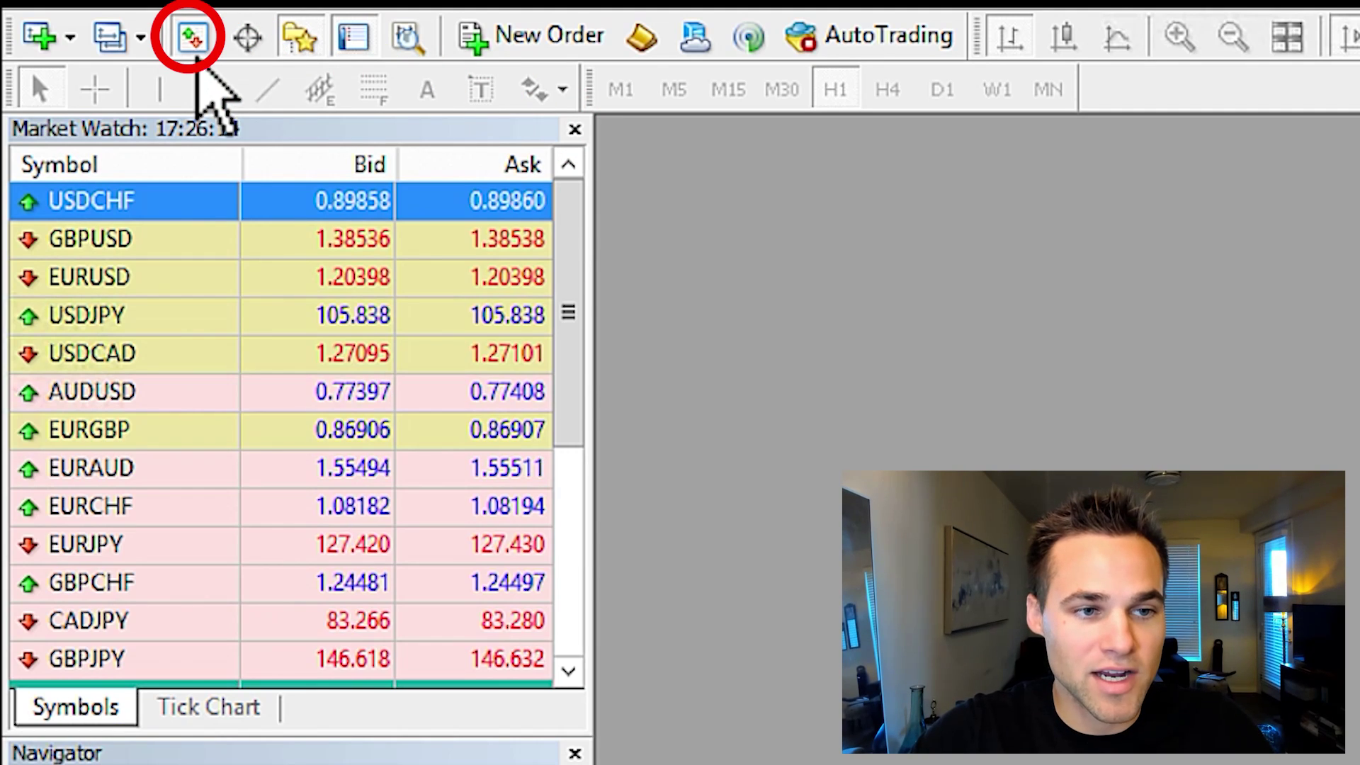
Hide all symbols in Market Watch, then show them all again
right_click(260, 394)
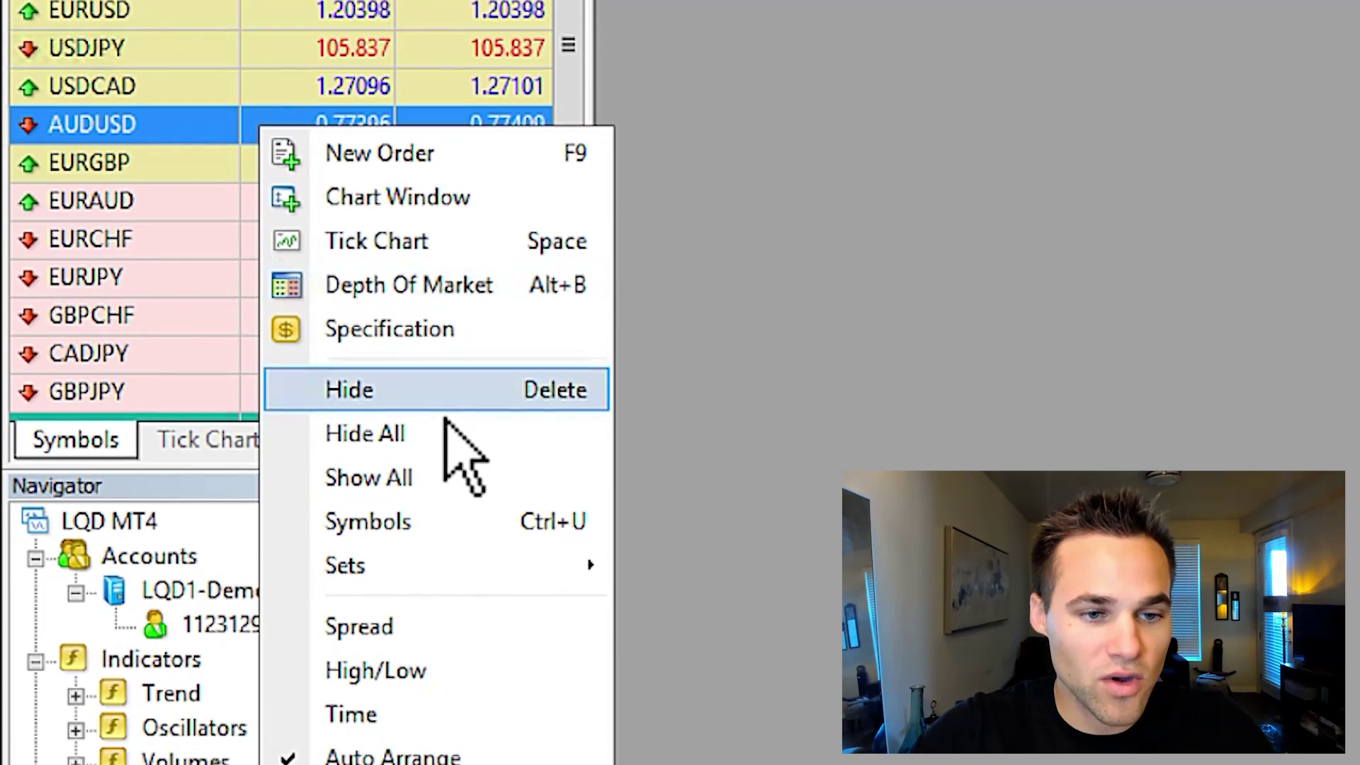
left_click(440, 435)
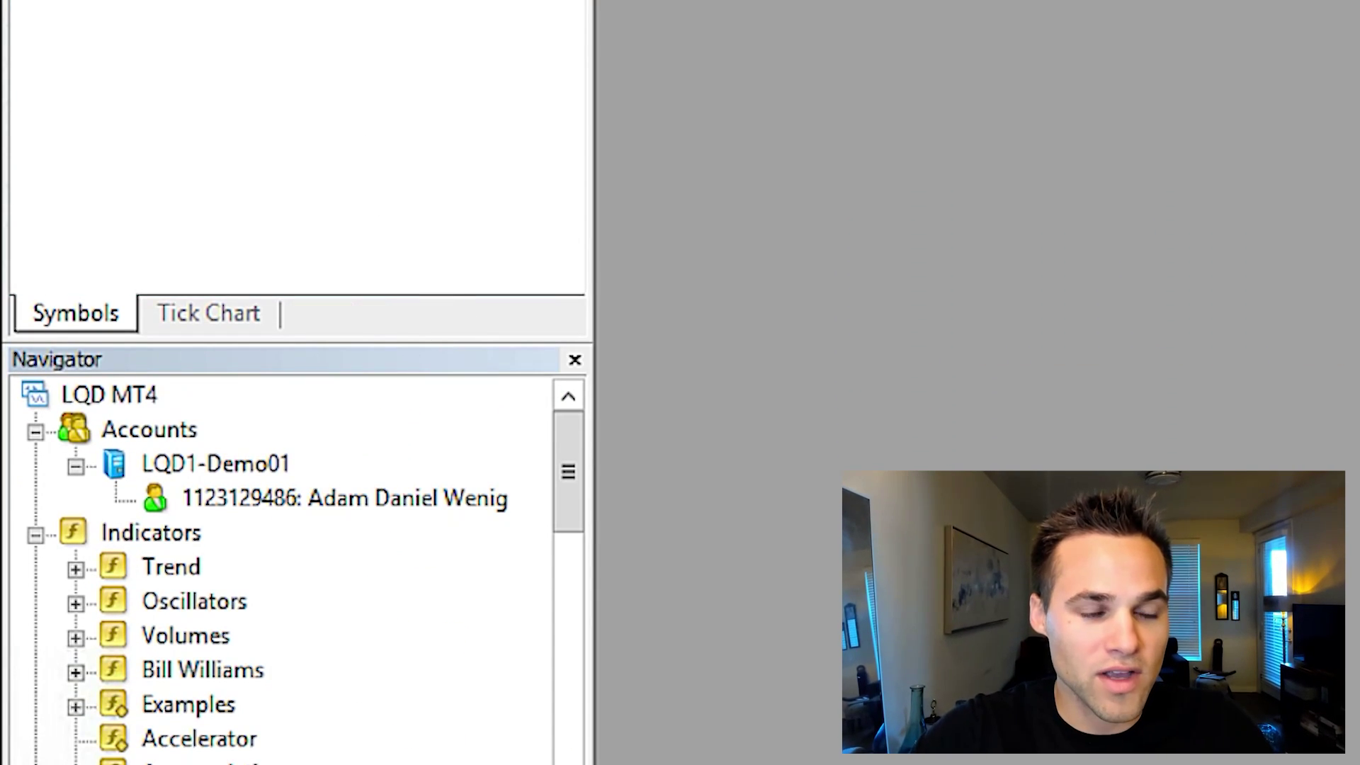
right_click(268, 339)
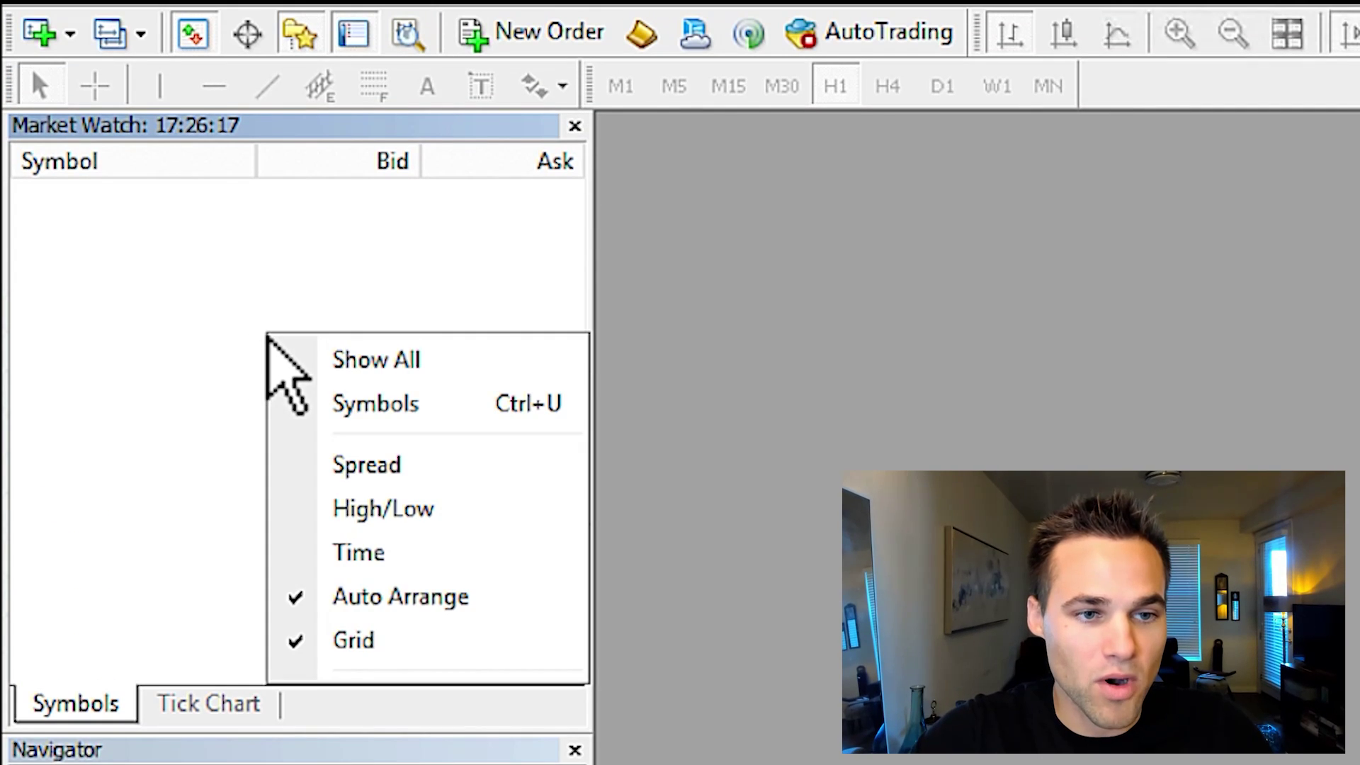
left_click(357, 360)
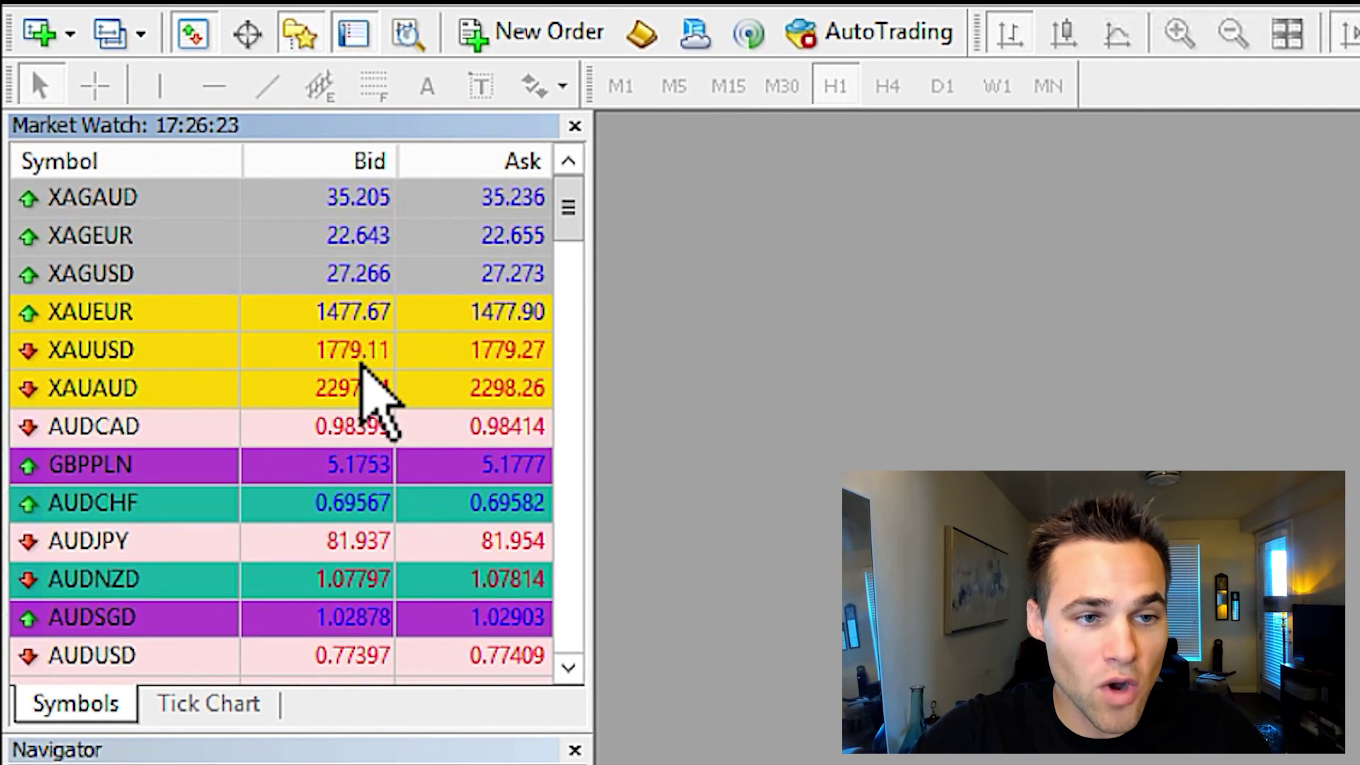
Hide all Market Watch symbols again and open the Symbols catalogue
right_click(336, 355)
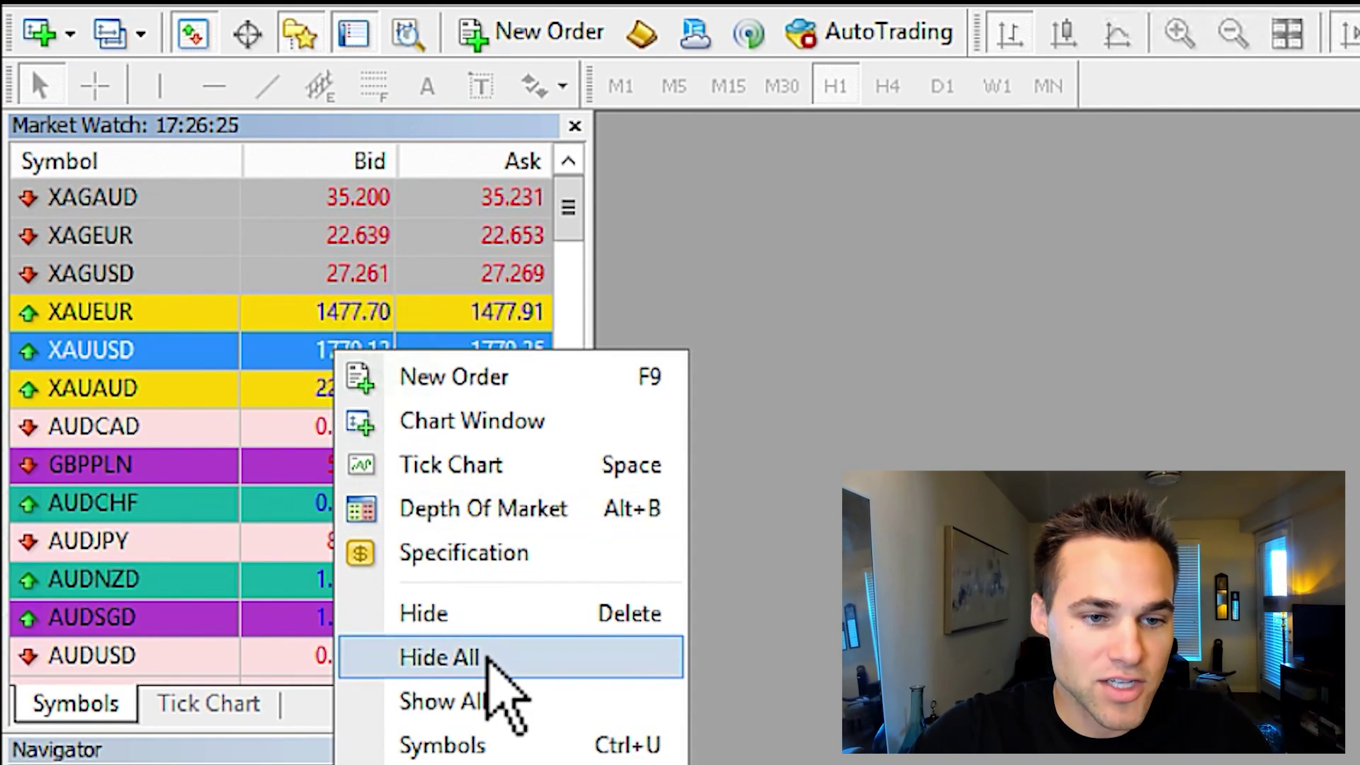
left_click(489, 659)
right_click(313, 347)
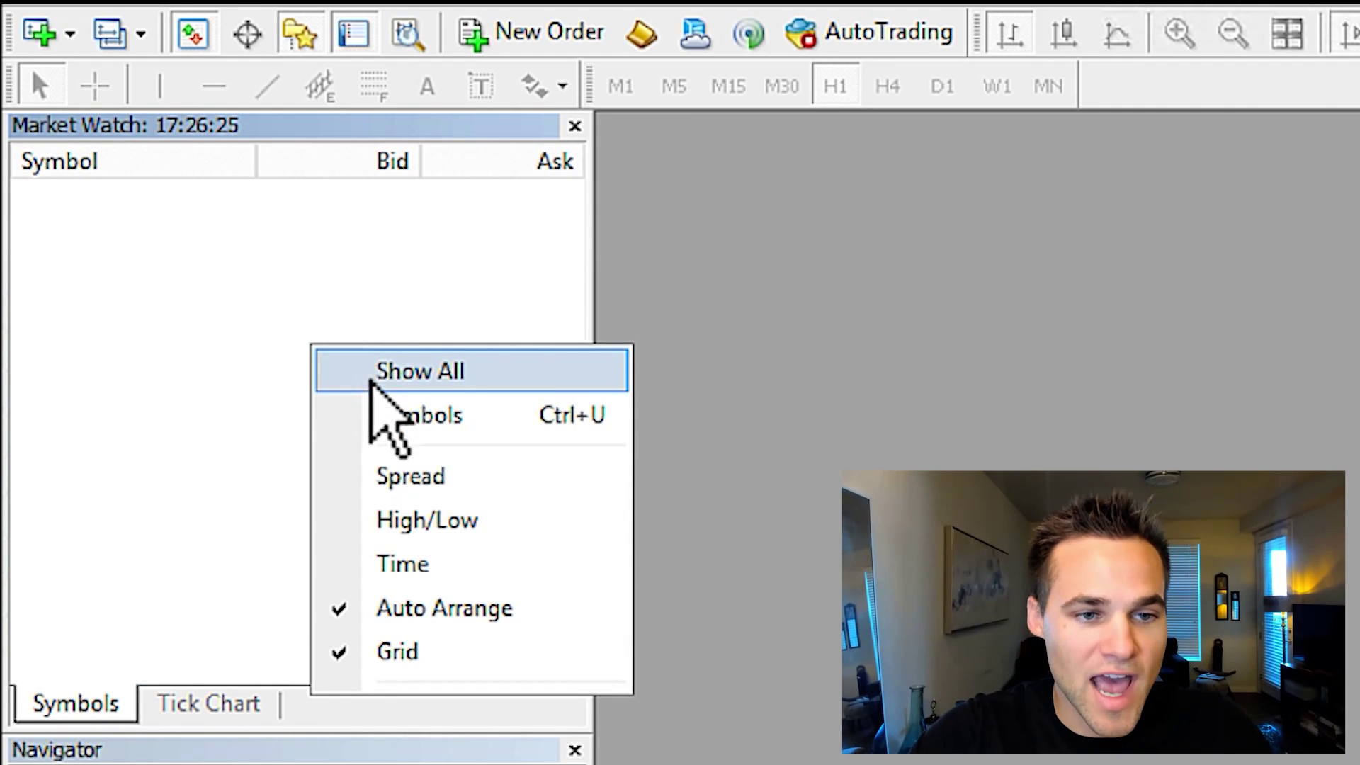
left_click(446, 424)
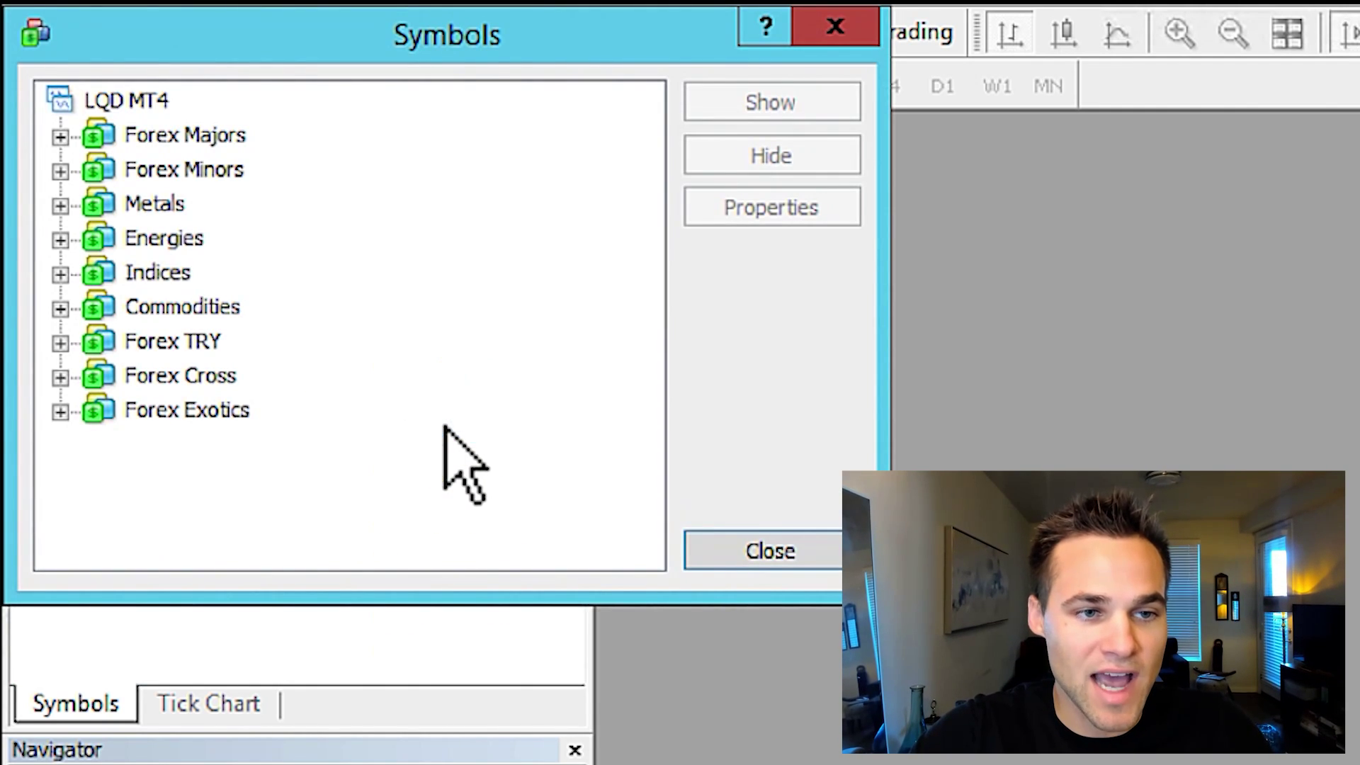
Show the Forex Majors EURGBP, EURUSD, GBPUSD, NZDUSD, USDCAD, USDCHF and USDJPY in Market Watch
left_click(60, 137)
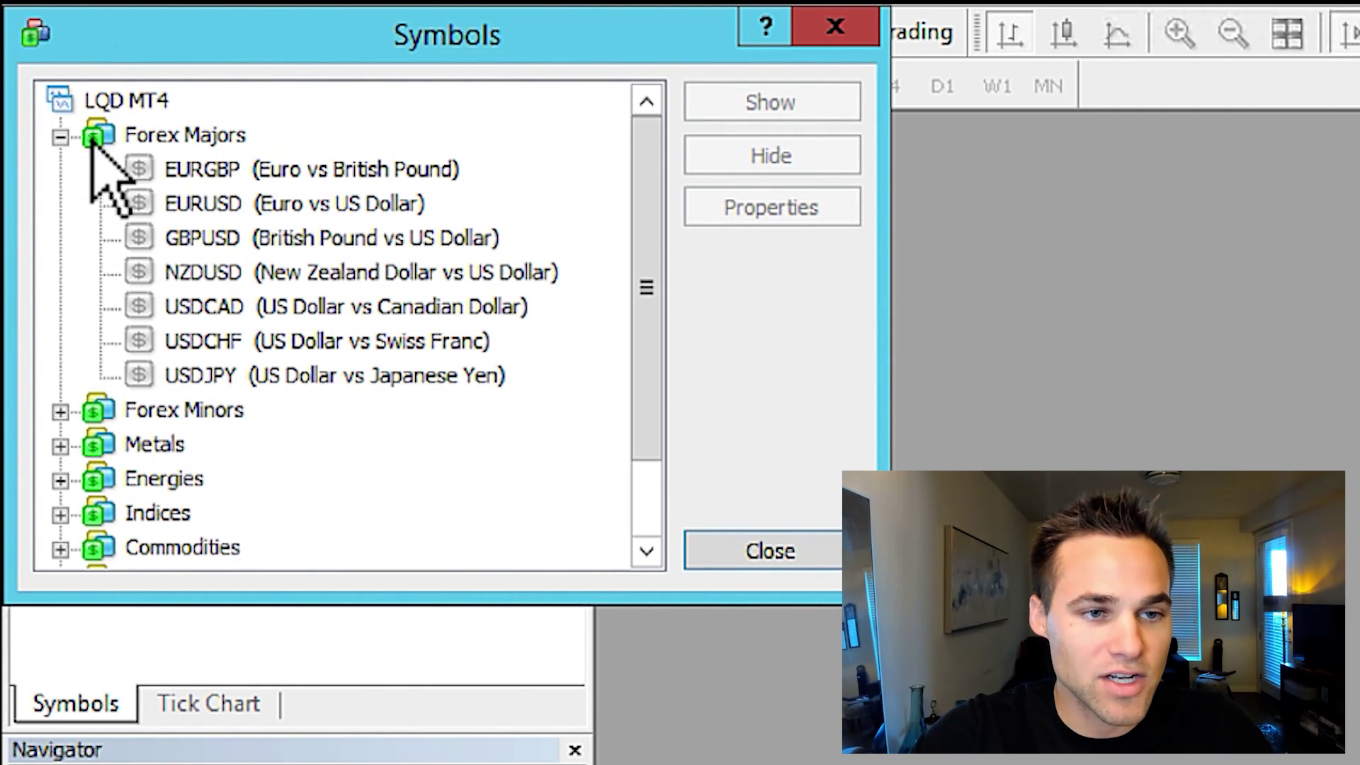
double_click(249, 172)
double_click(246, 205)
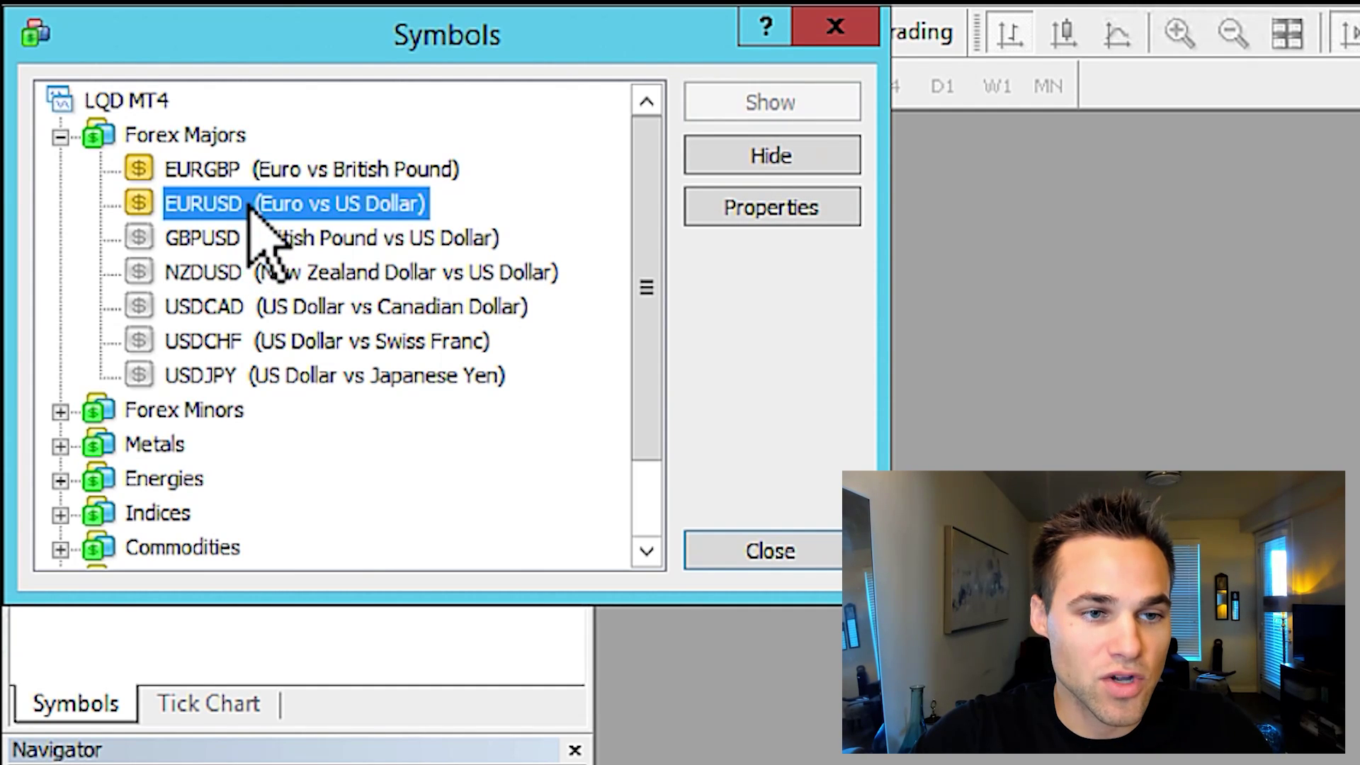
double_click(245, 239)
double_click(232, 273)
double_click(221, 307)
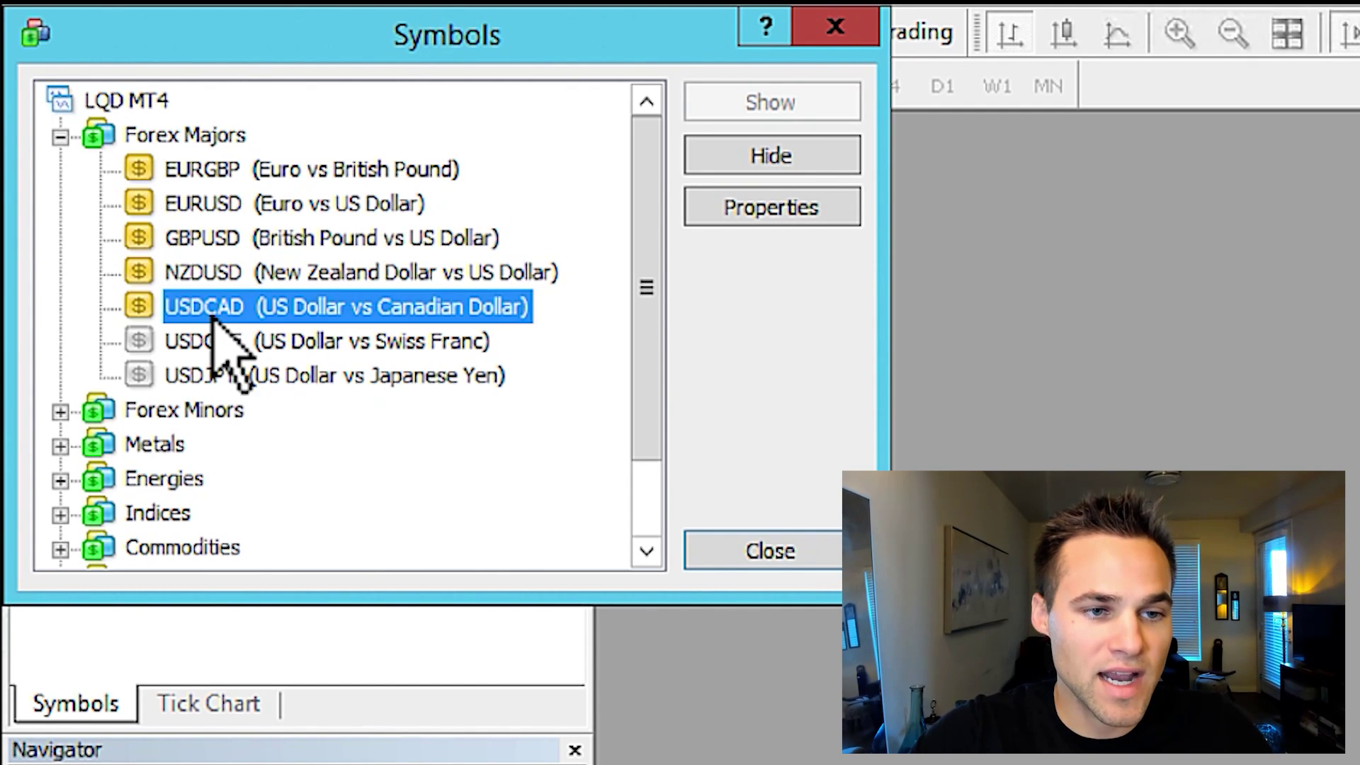
double_click(204, 342)
double_click(198, 378)
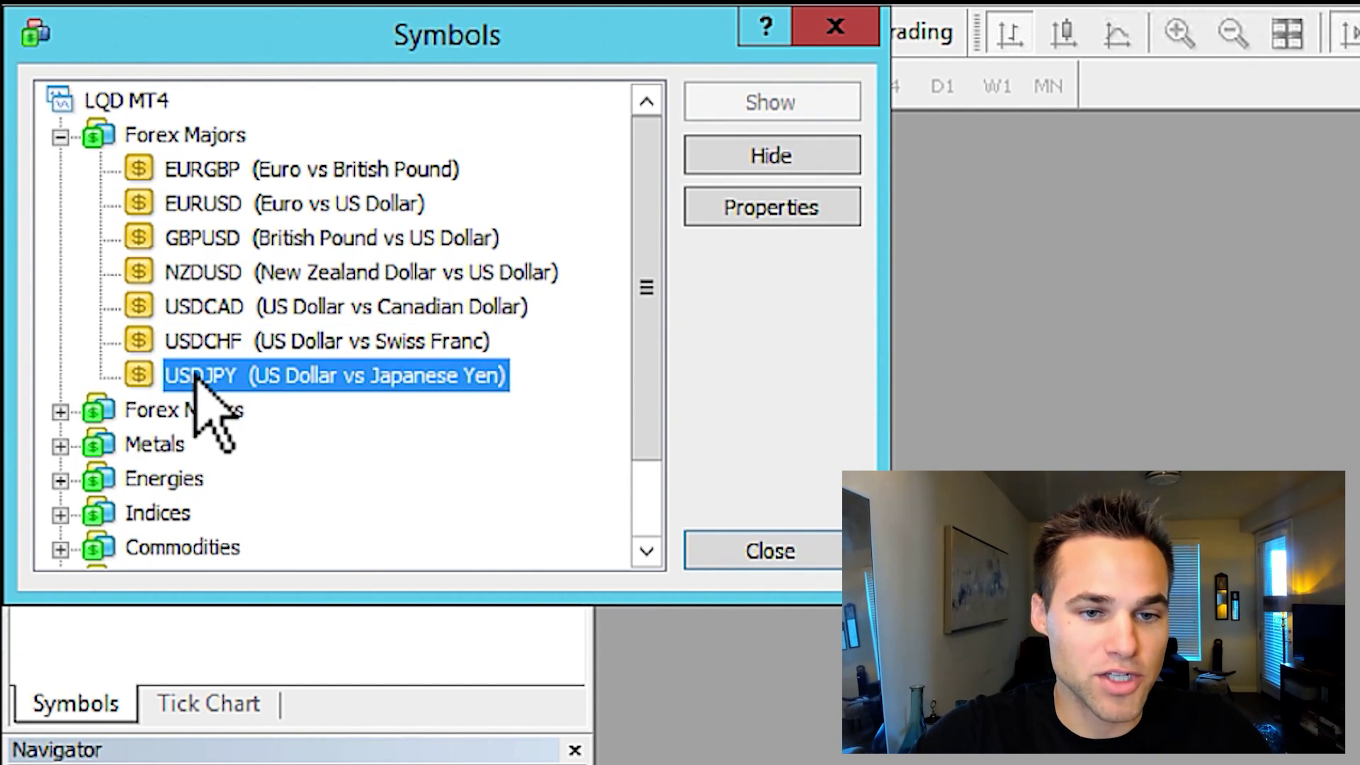
Close the Symbols catalogue and add a Spread column to Market Watch
left_click(761, 553)
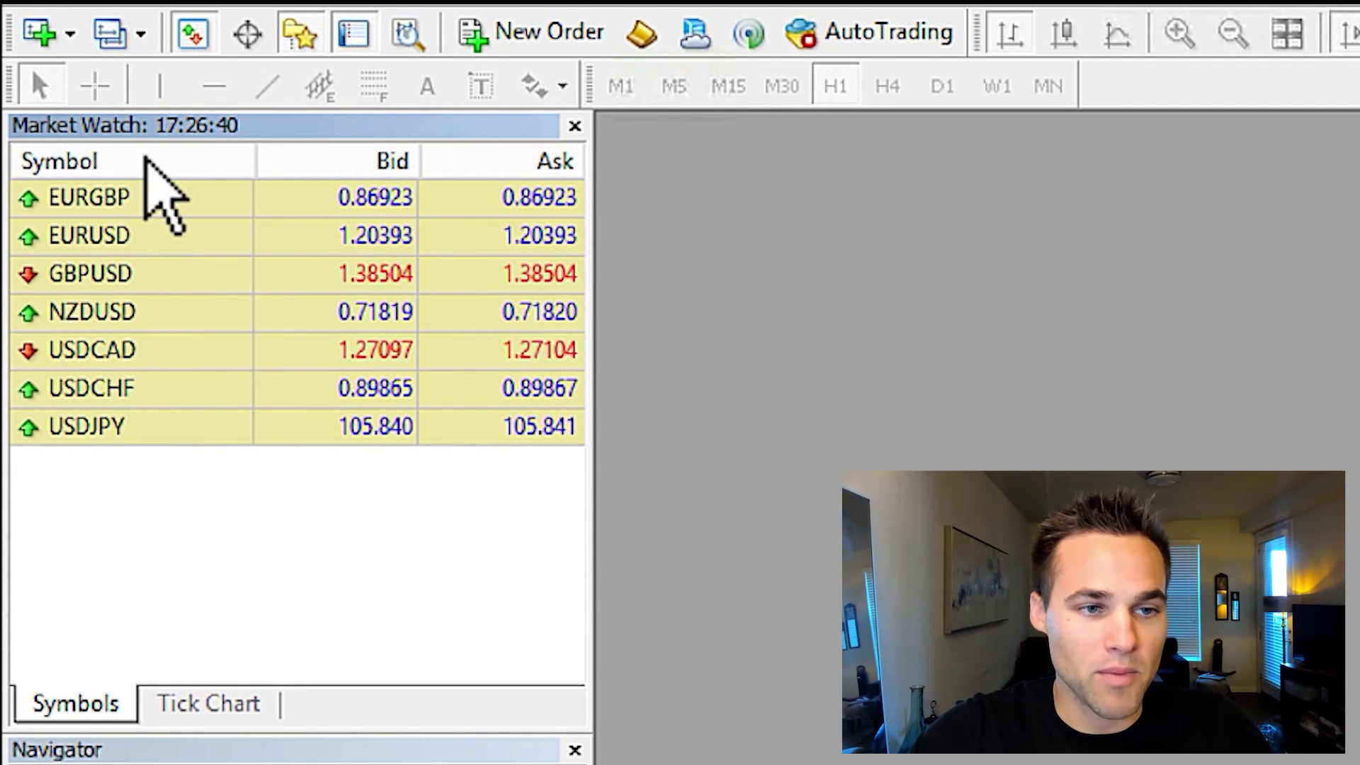
right_click(253, 490)
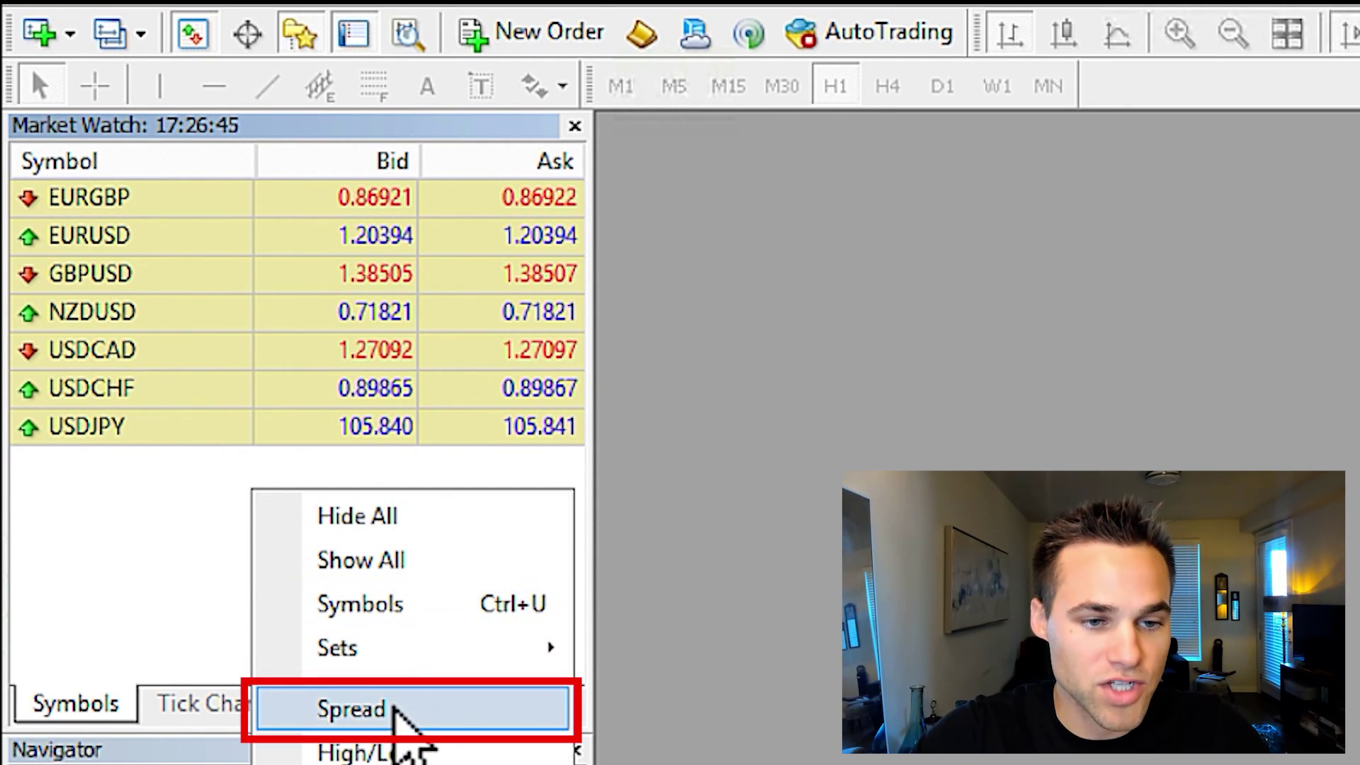
left_click(393, 712)
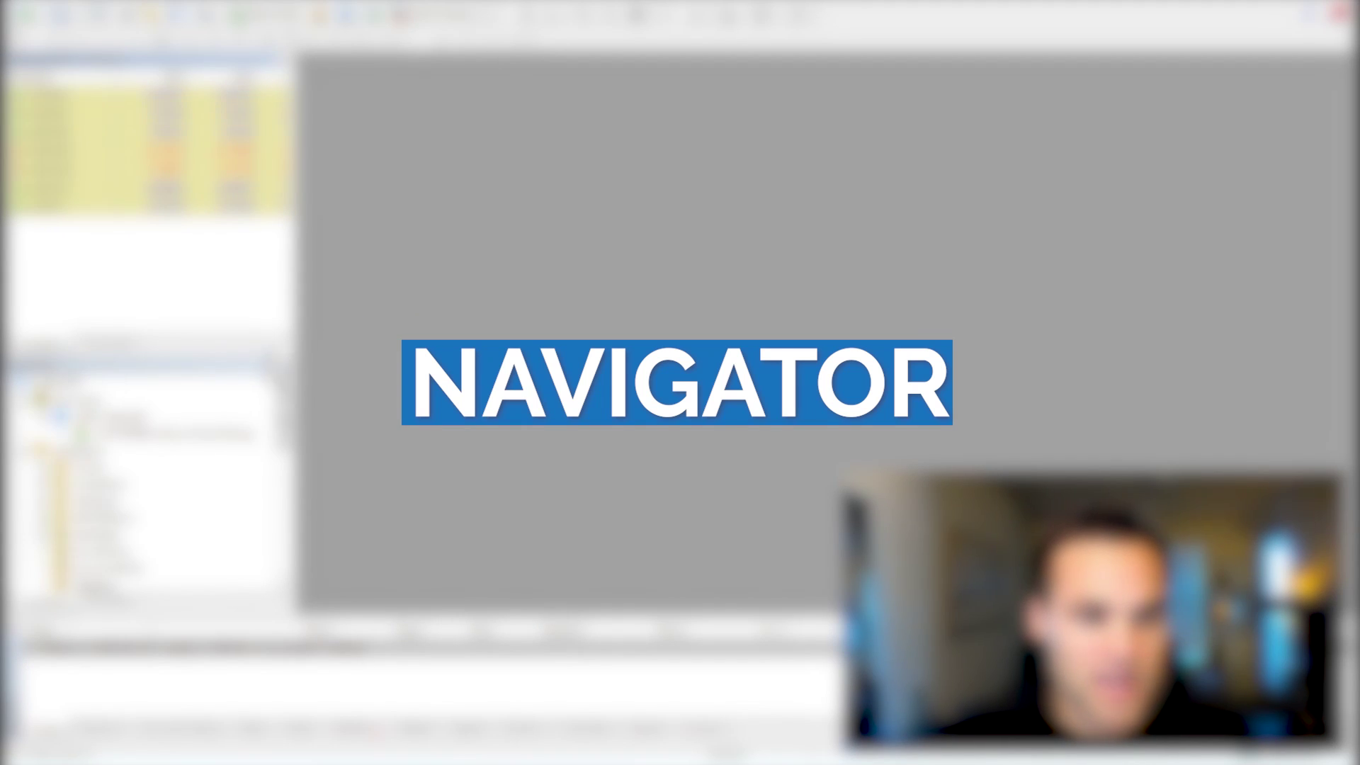
left_click(287, 367)
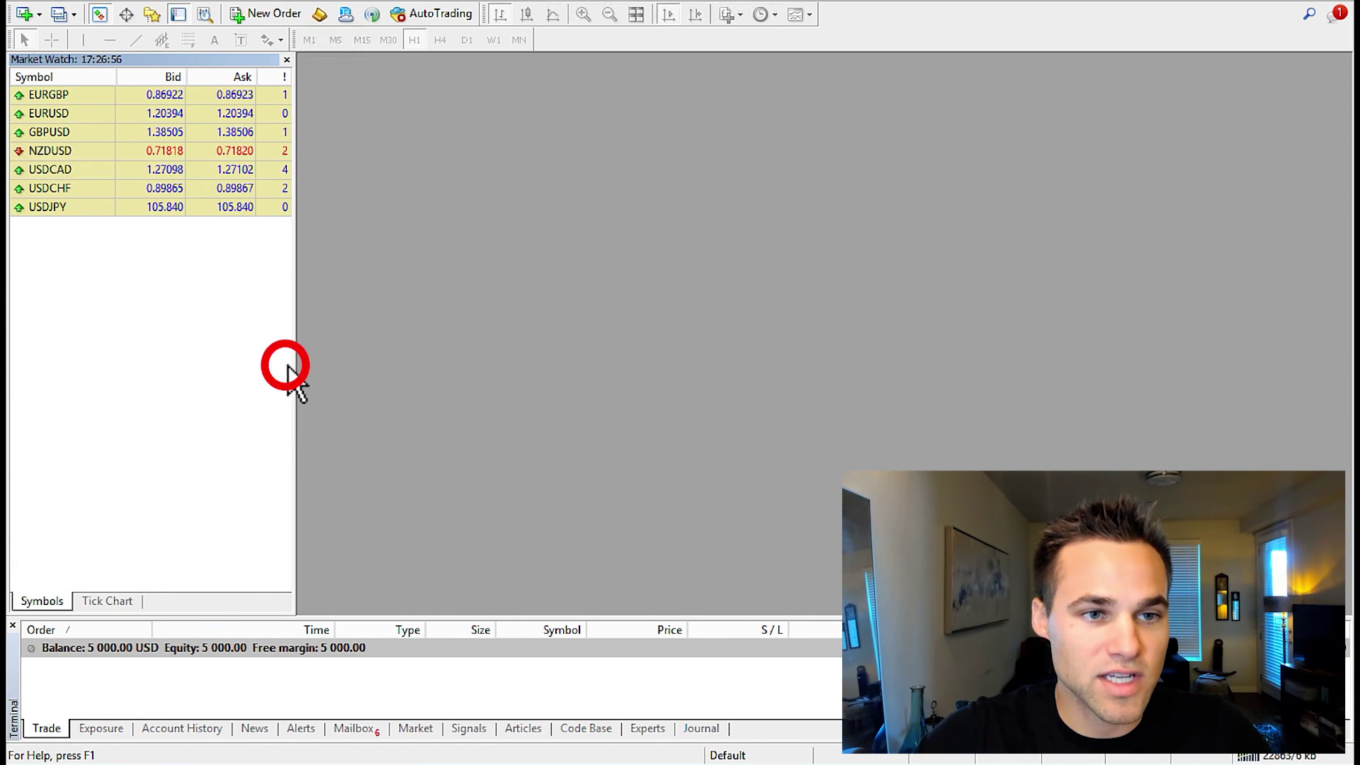
left_click(155, 22)
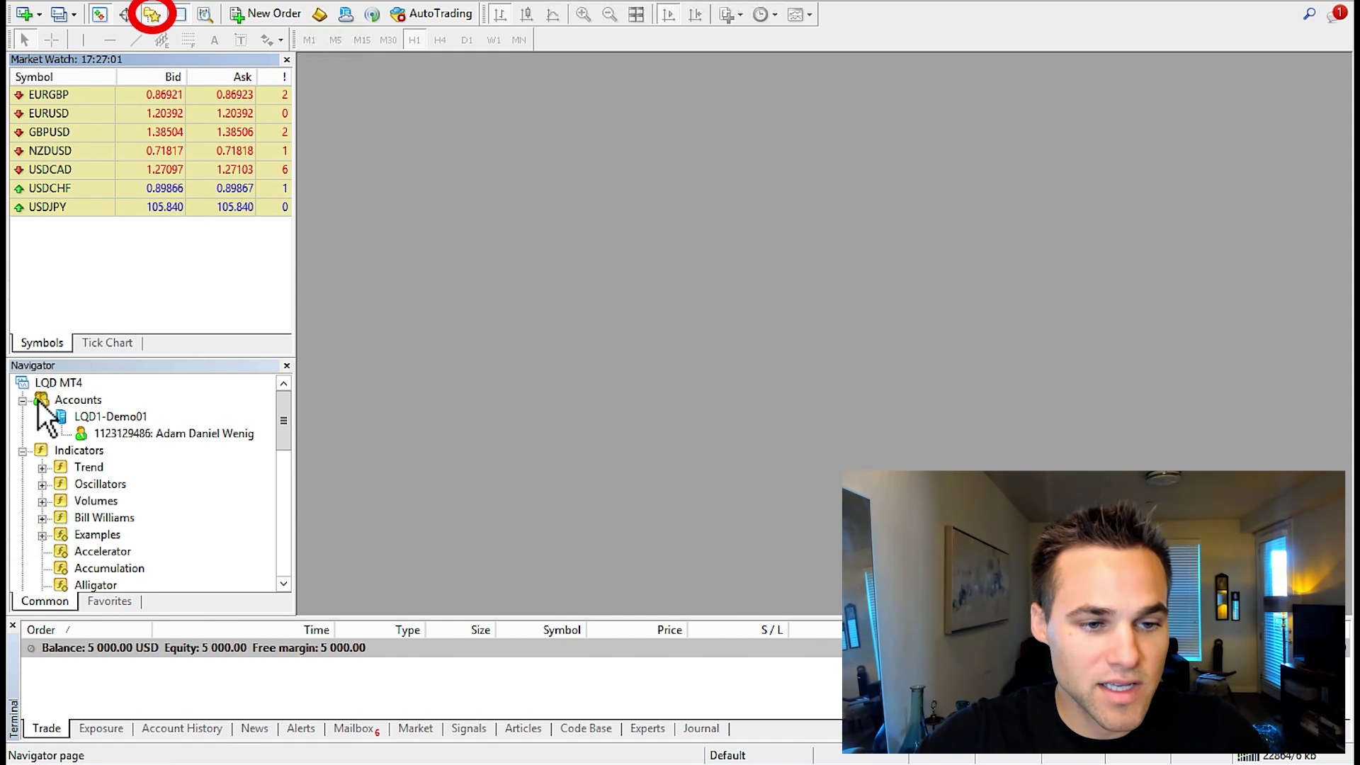
mouse_move(155, 433)
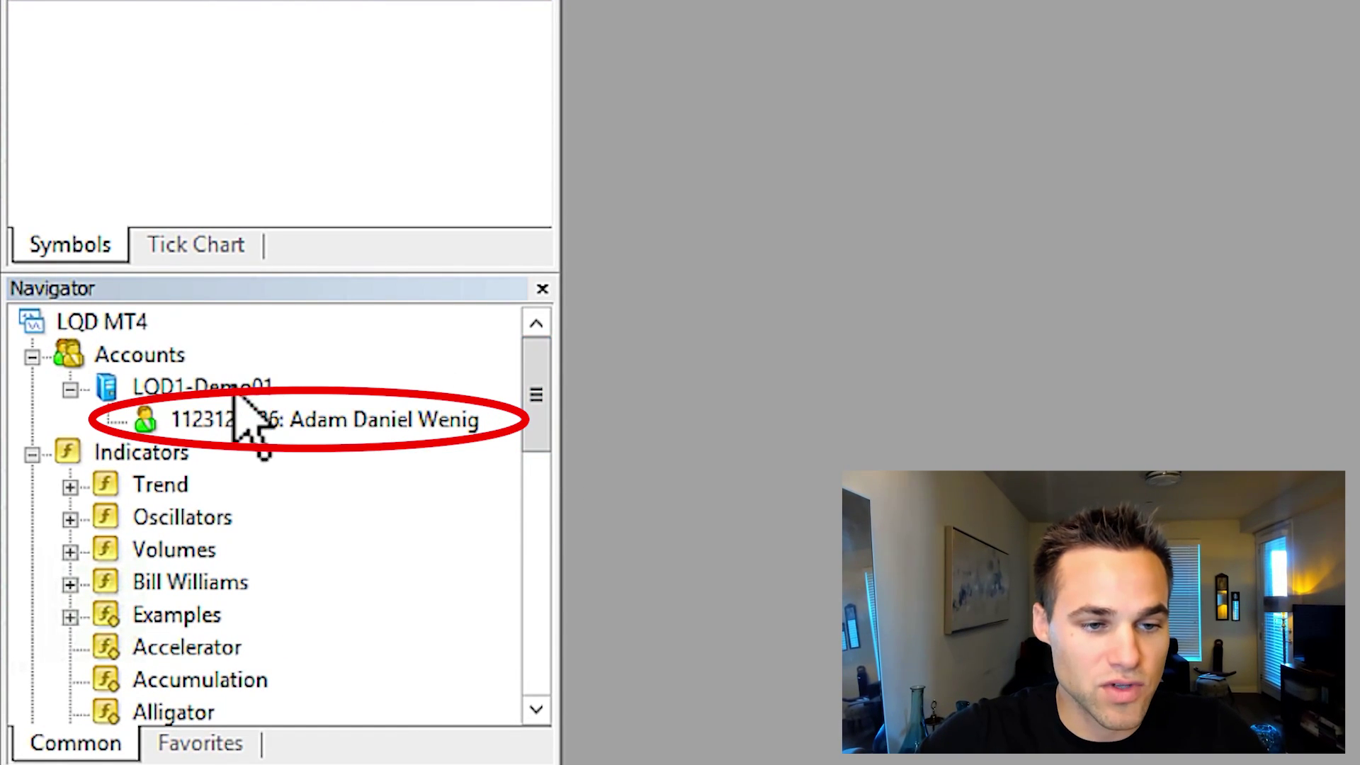
left_click_drag(523, 436, 511, 516)
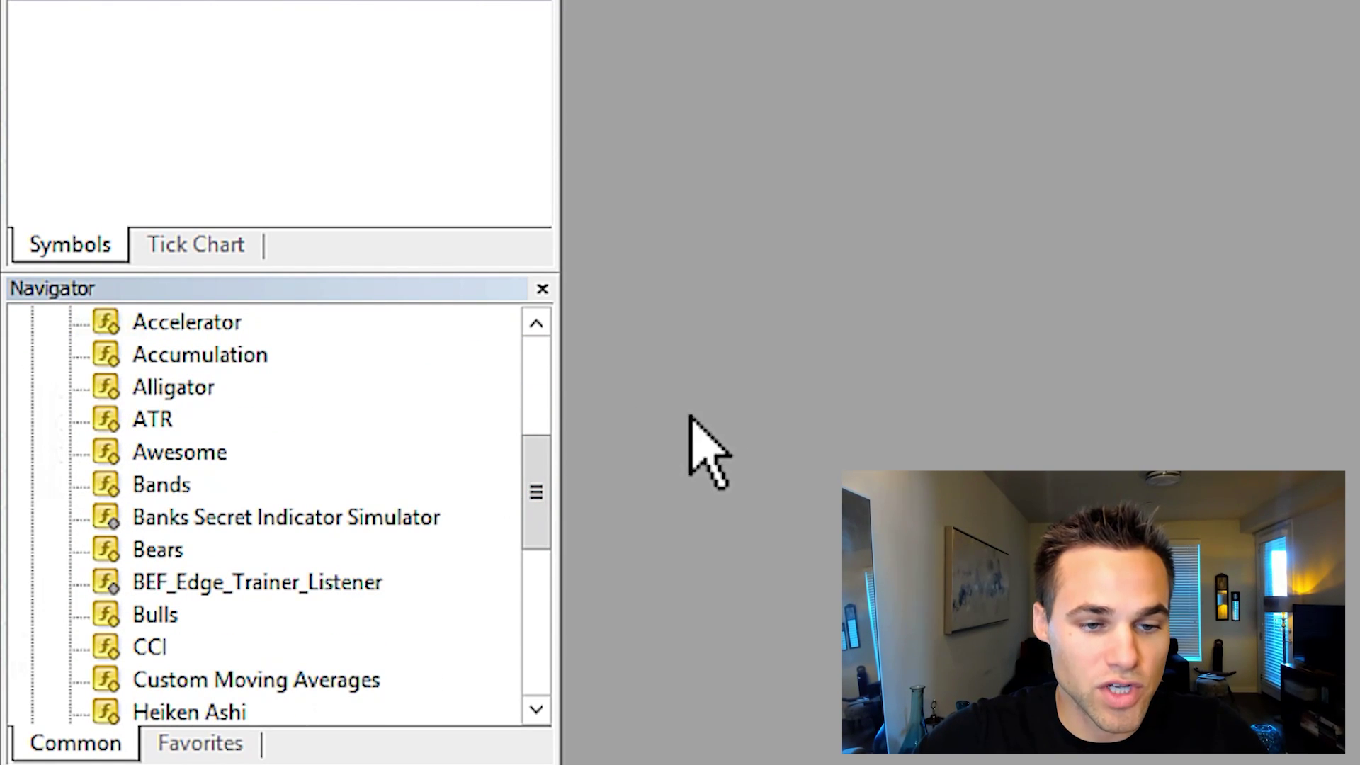
left_click_drag(540, 495, 534, 692)
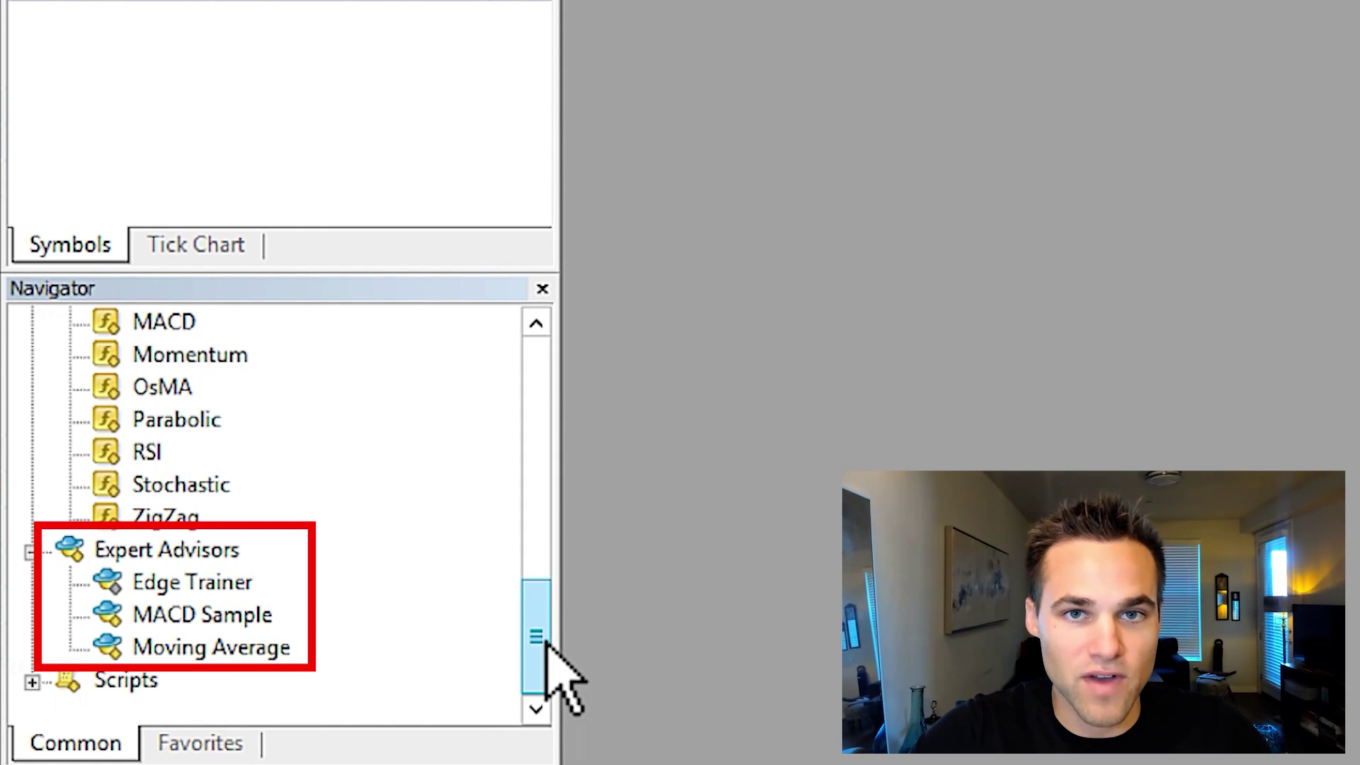
left_click_drag(542, 642, 541, 602)
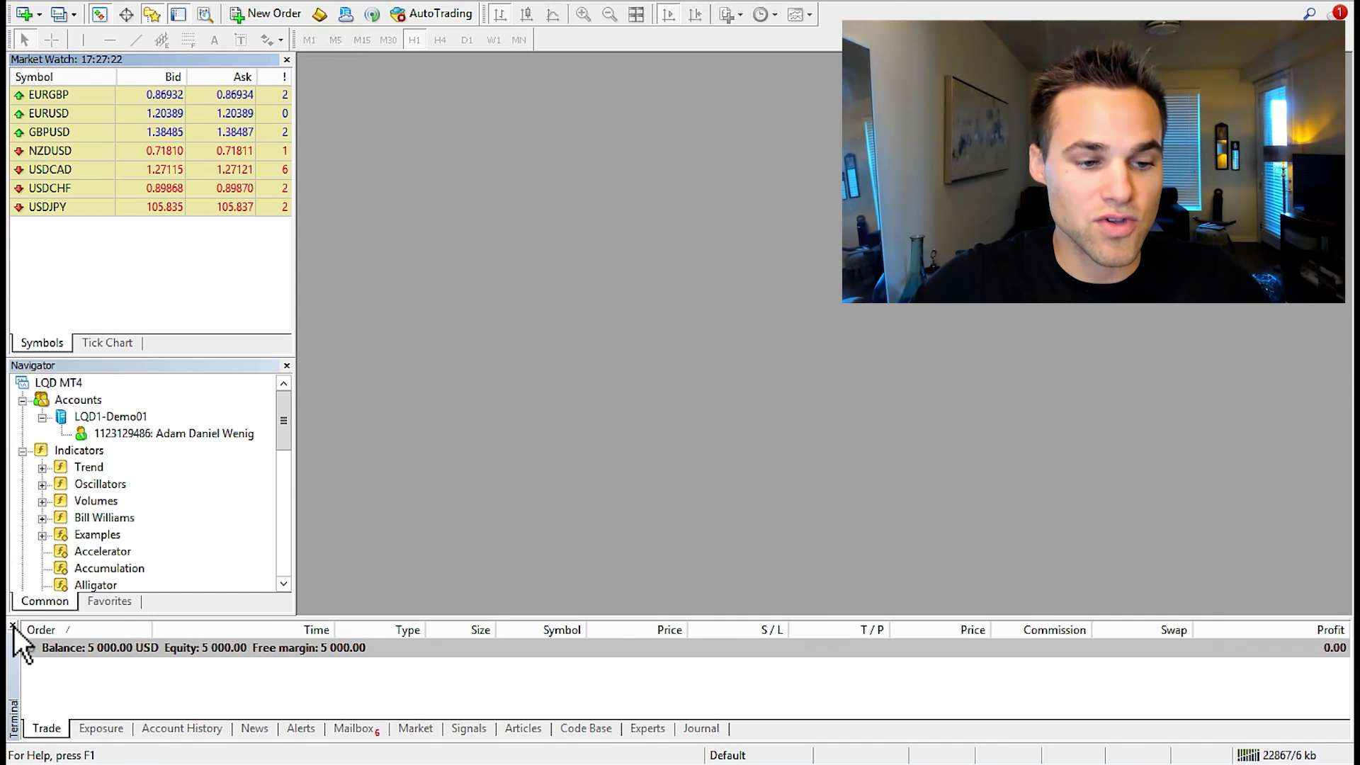
Toggle the Terminal, review Account History, Experts, Journal and Trade tabs, then list New Chart symbols
left_click(13, 626)
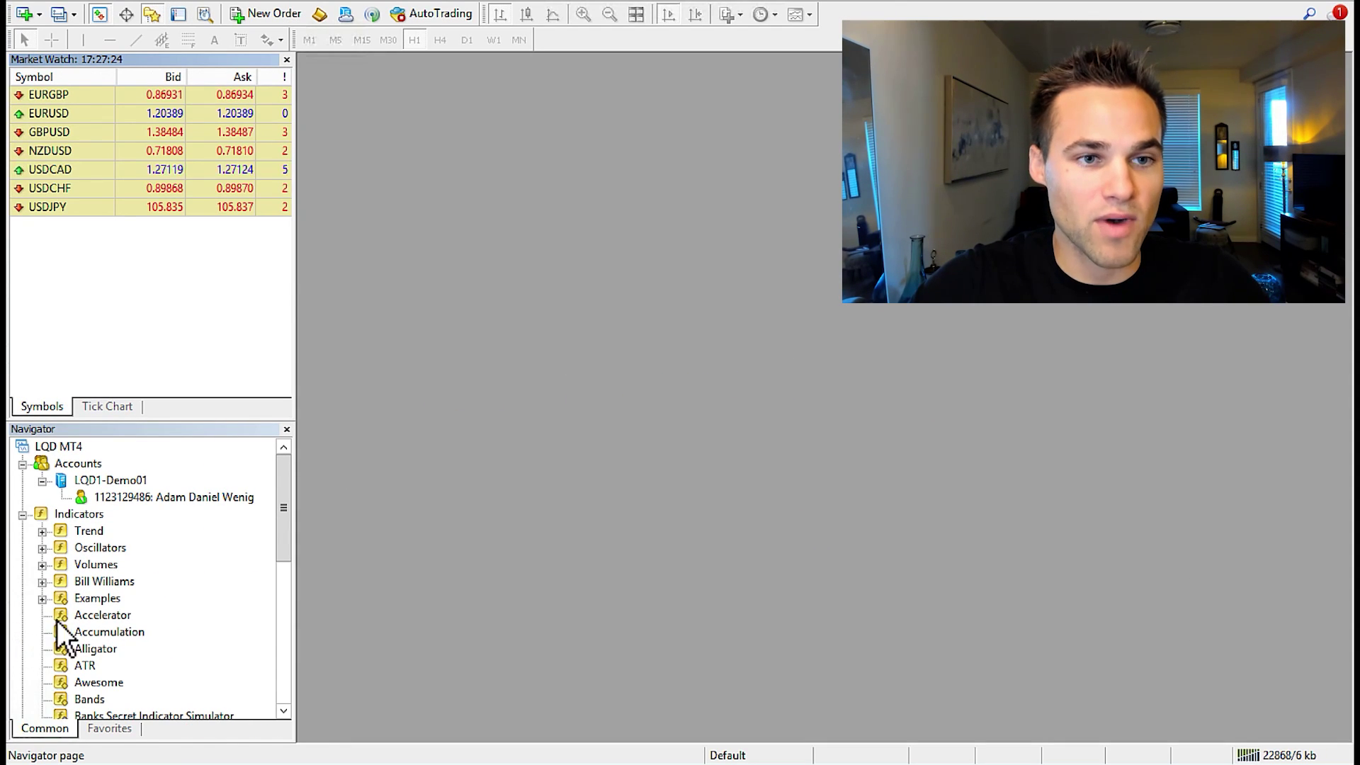
left_click(176, 19)
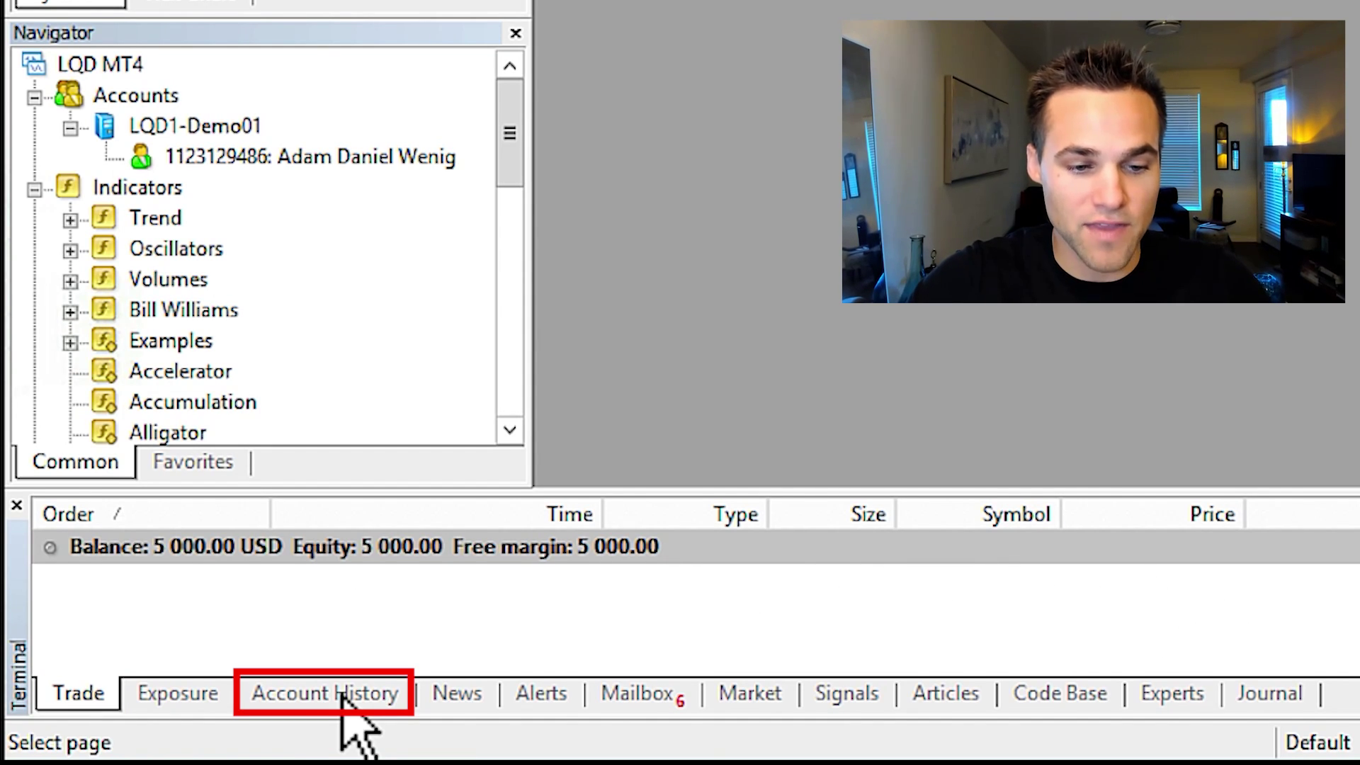
left_click(342, 696)
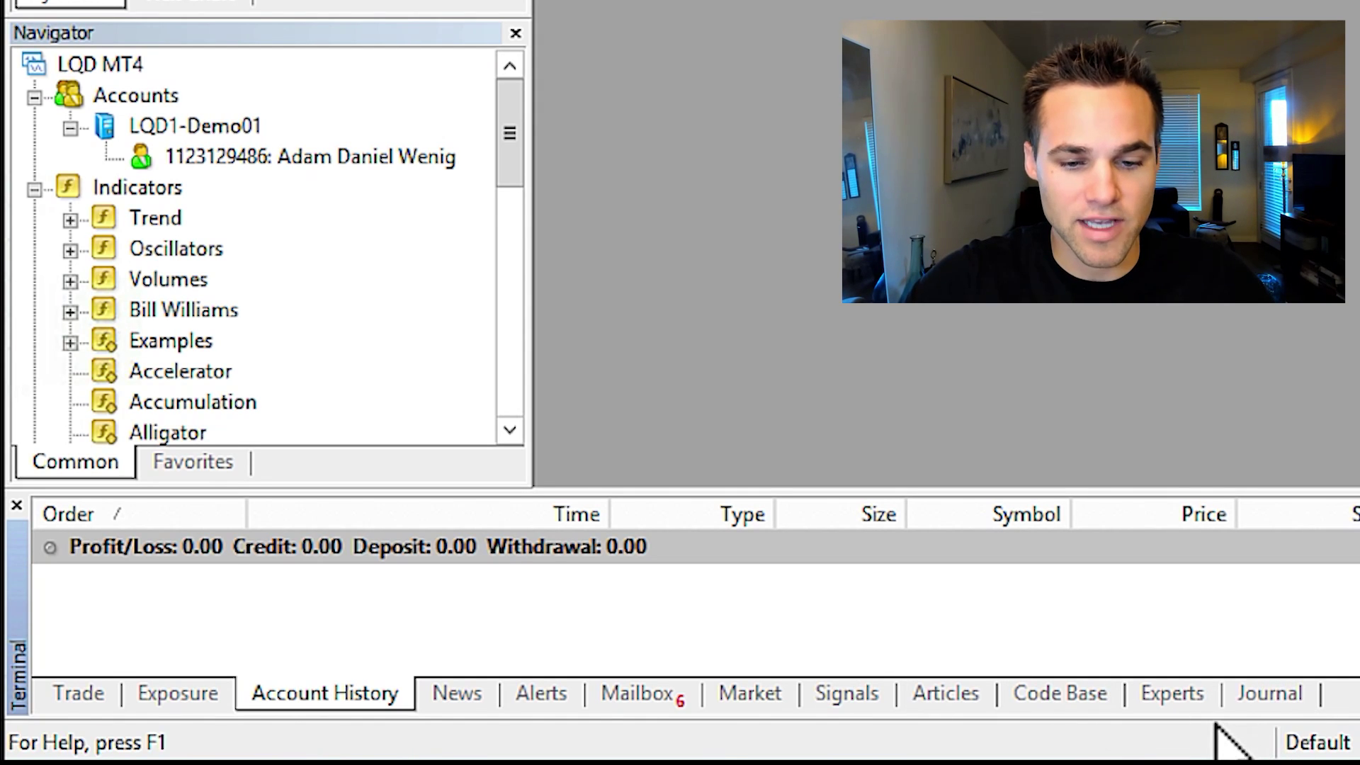
left_click(1190, 703)
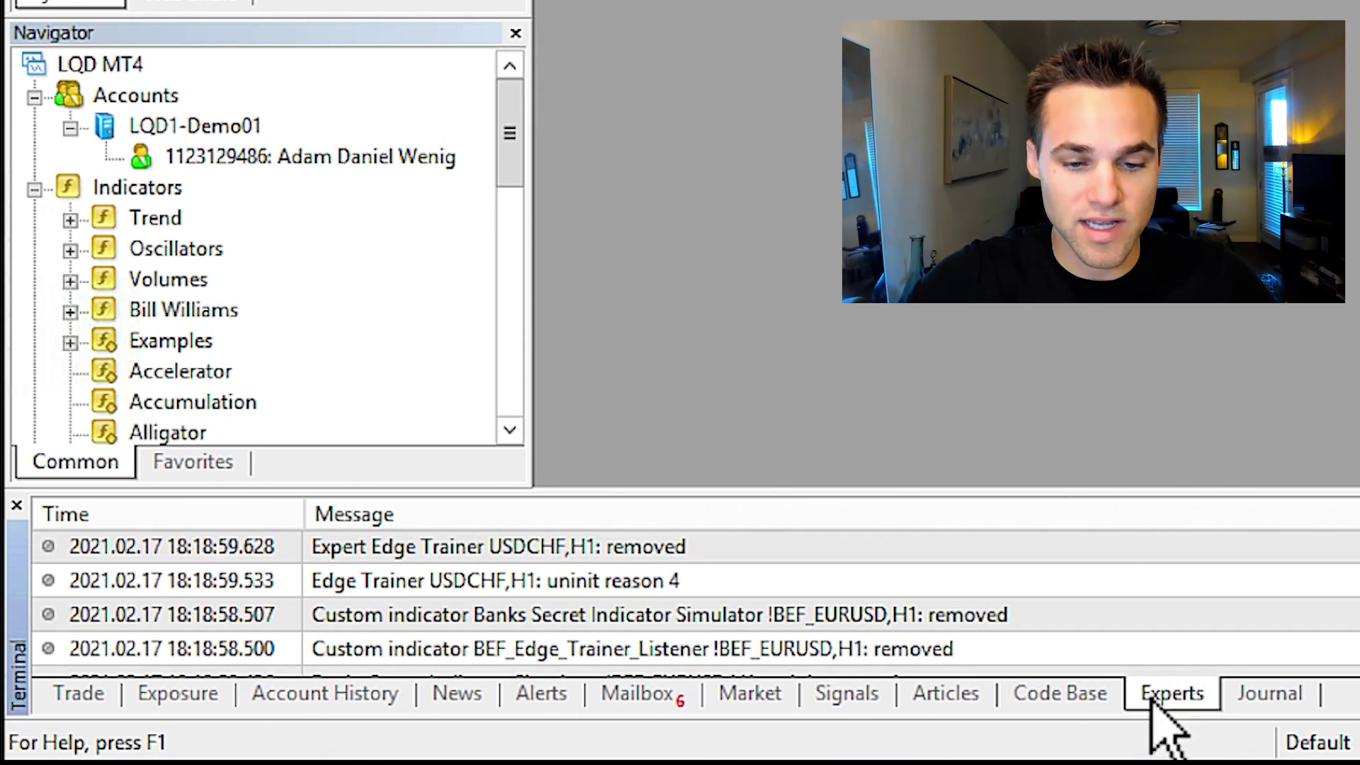
left_click(1271, 696)
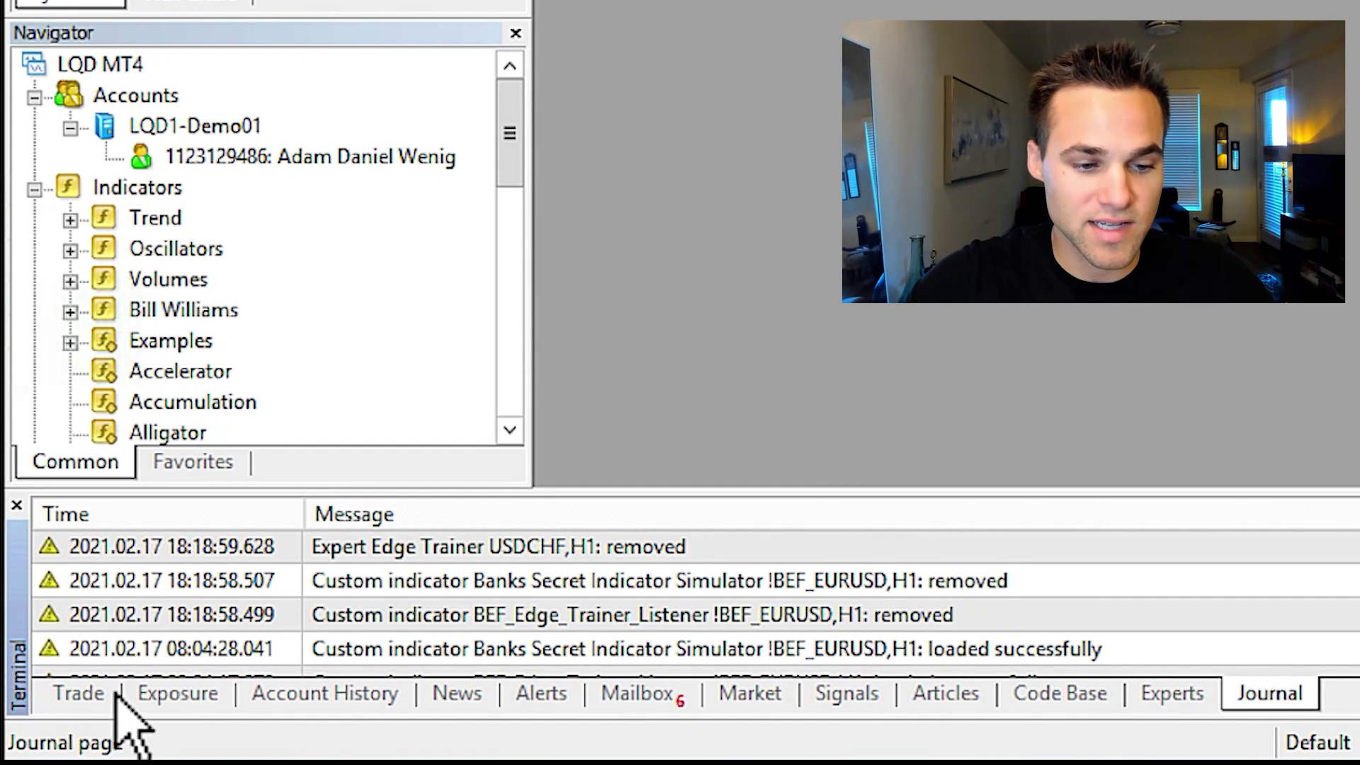
left_click(80, 696)
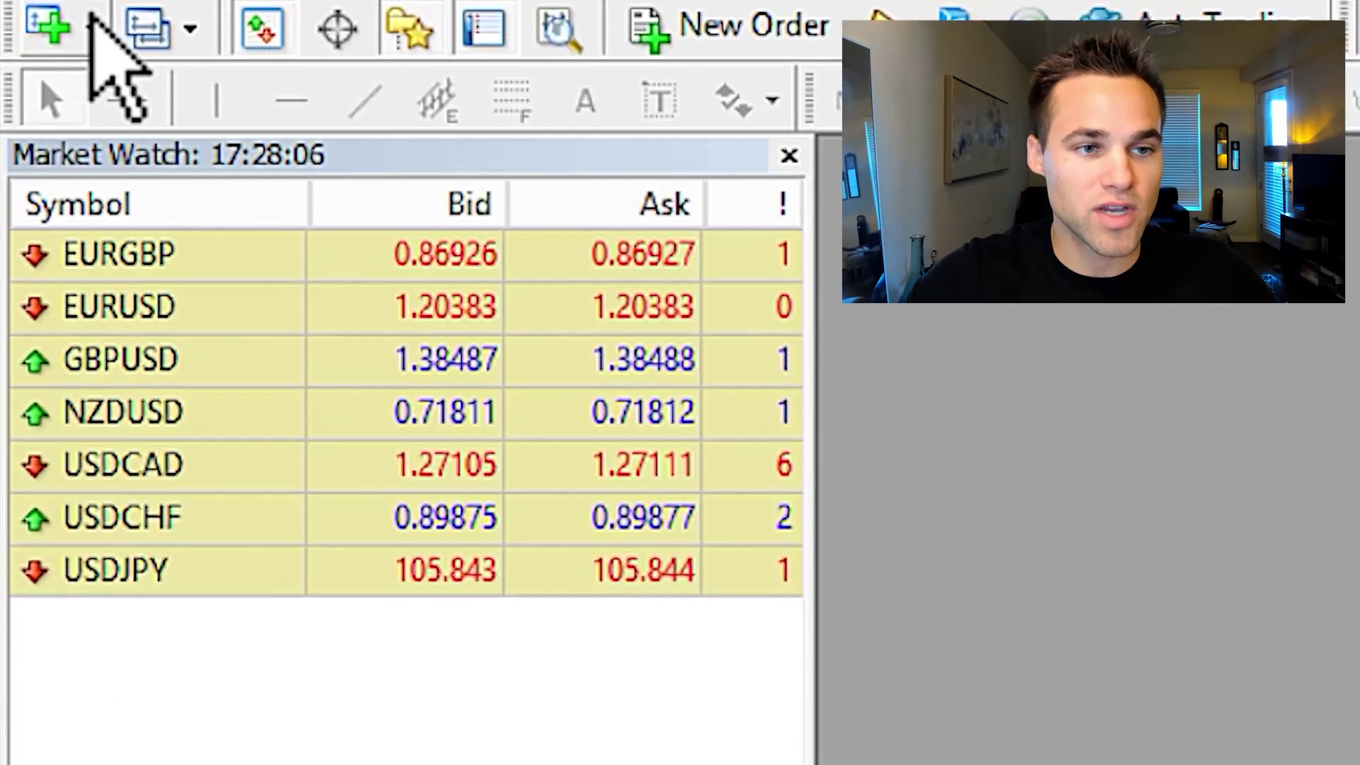
left_click(92, 22)
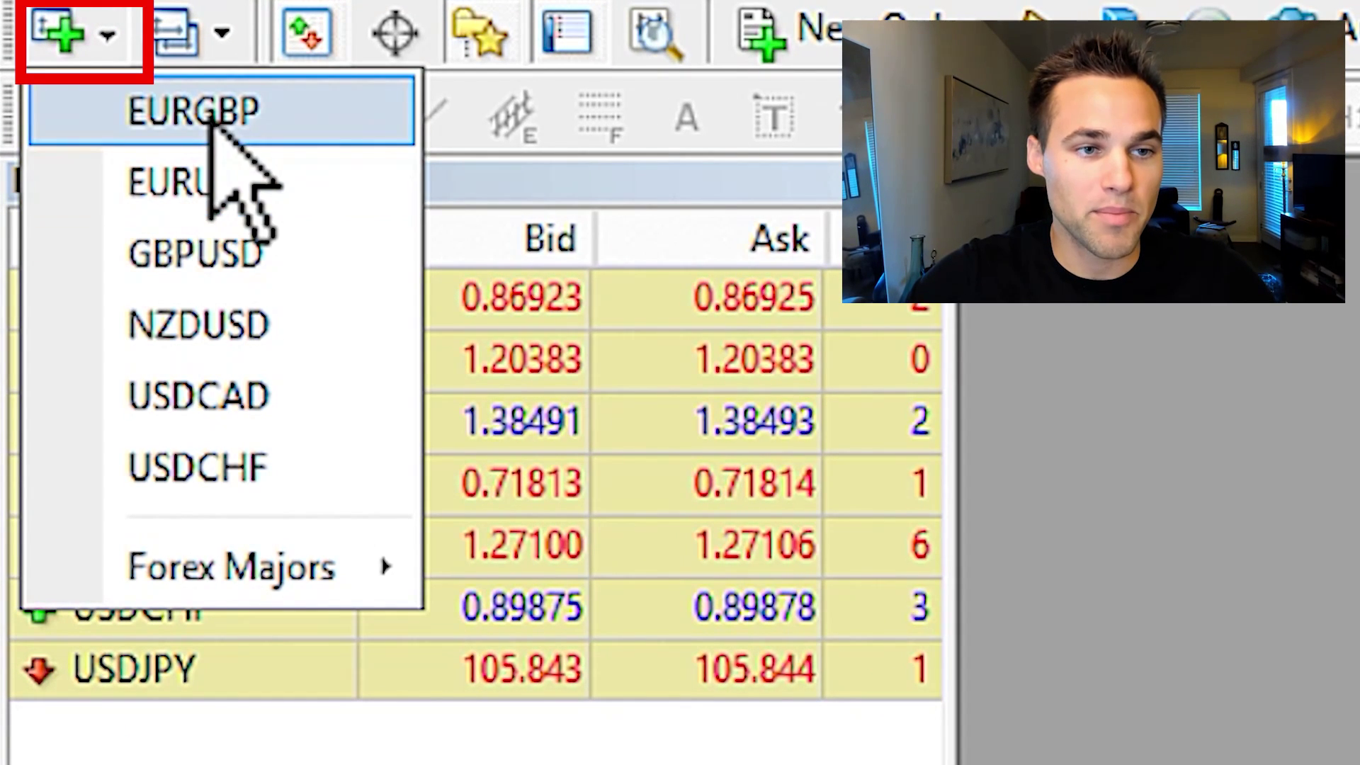
Dismiss the symbol list and open a EURGBP Chart Window from its Market Watch context menu
left_click(409, 744)
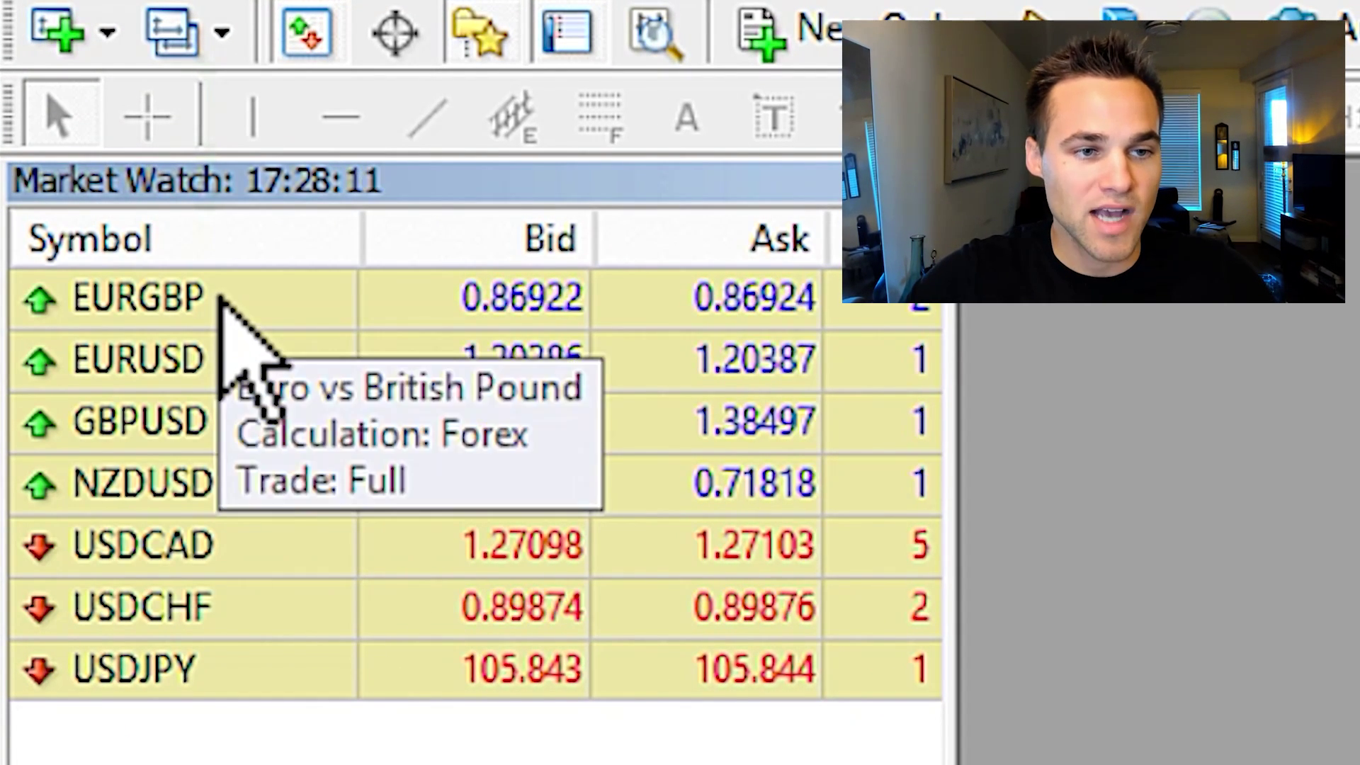
right_click(220, 297)
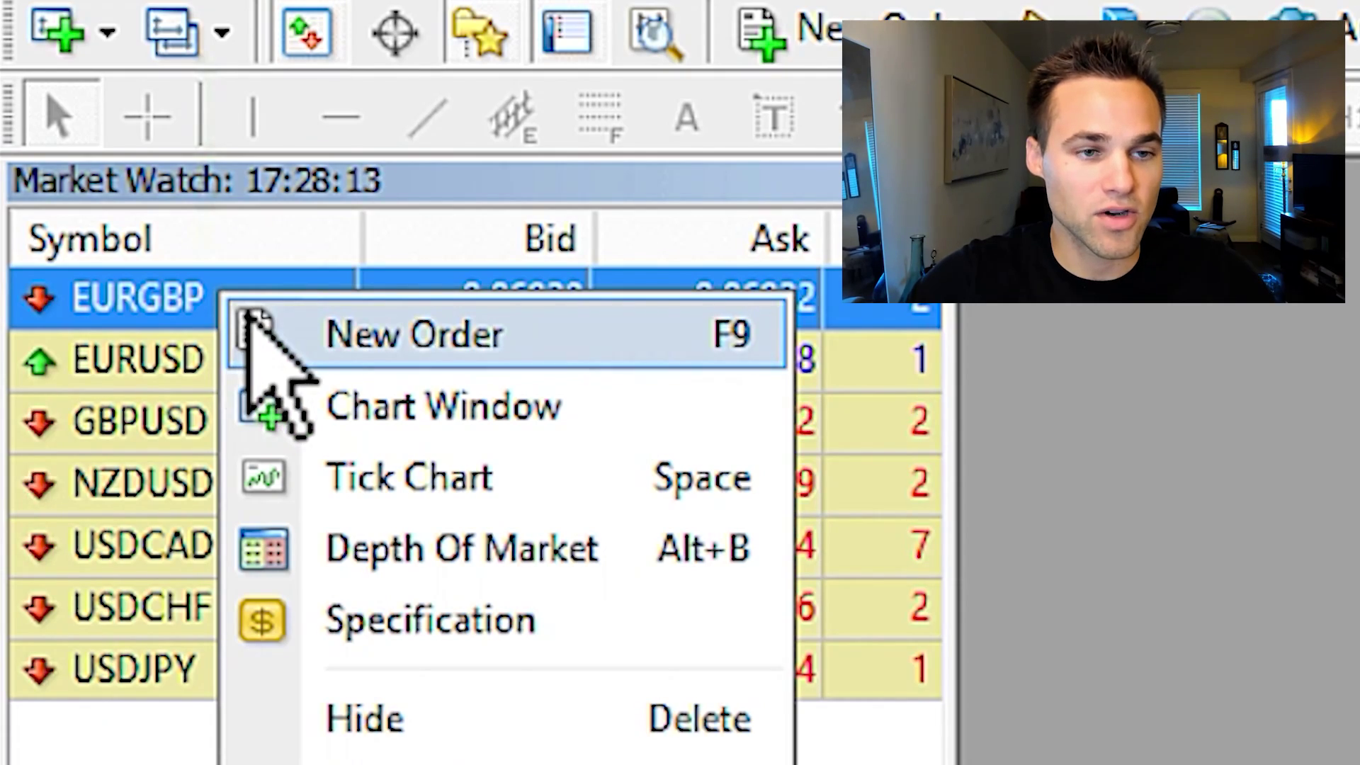
left_click(432, 404)
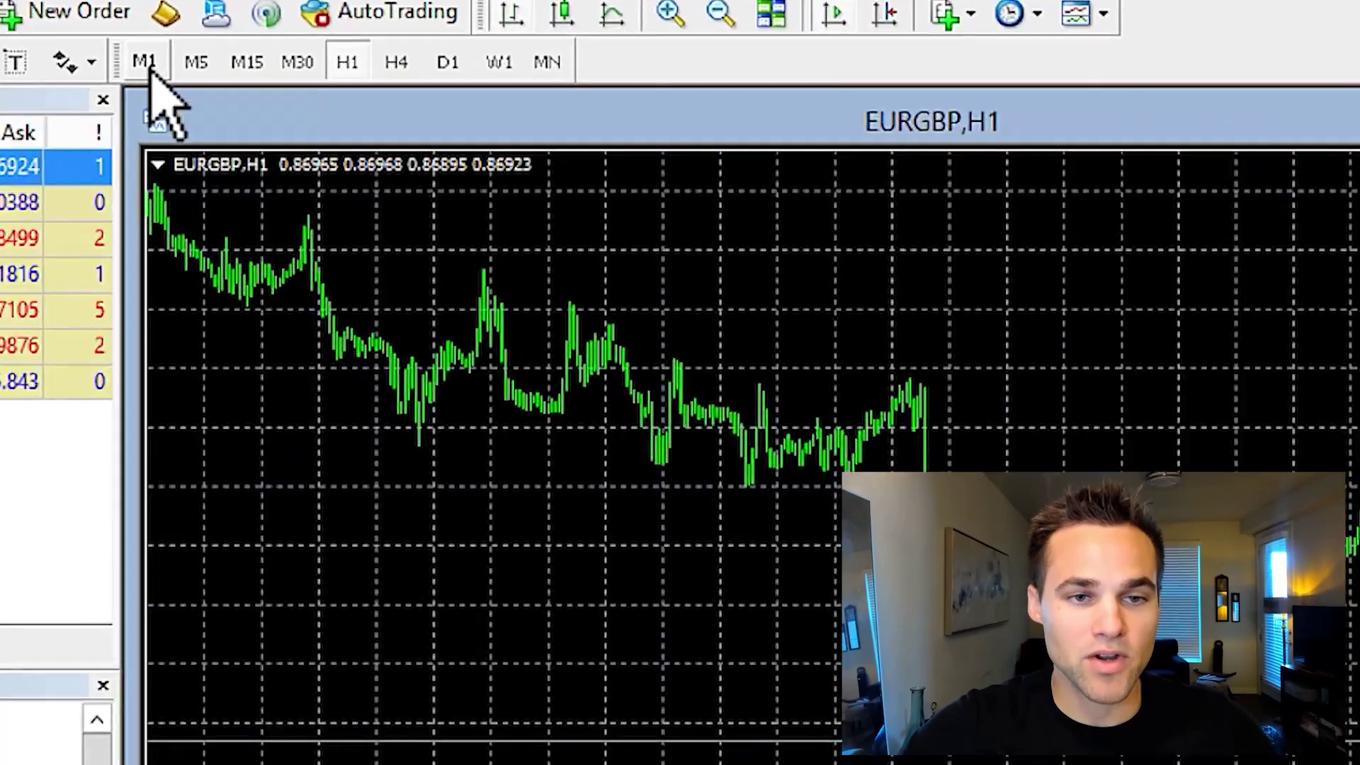
Cycle the EURGBP chart through every timeframe from M1 to MN, settling on H1
left_click(308, 40)
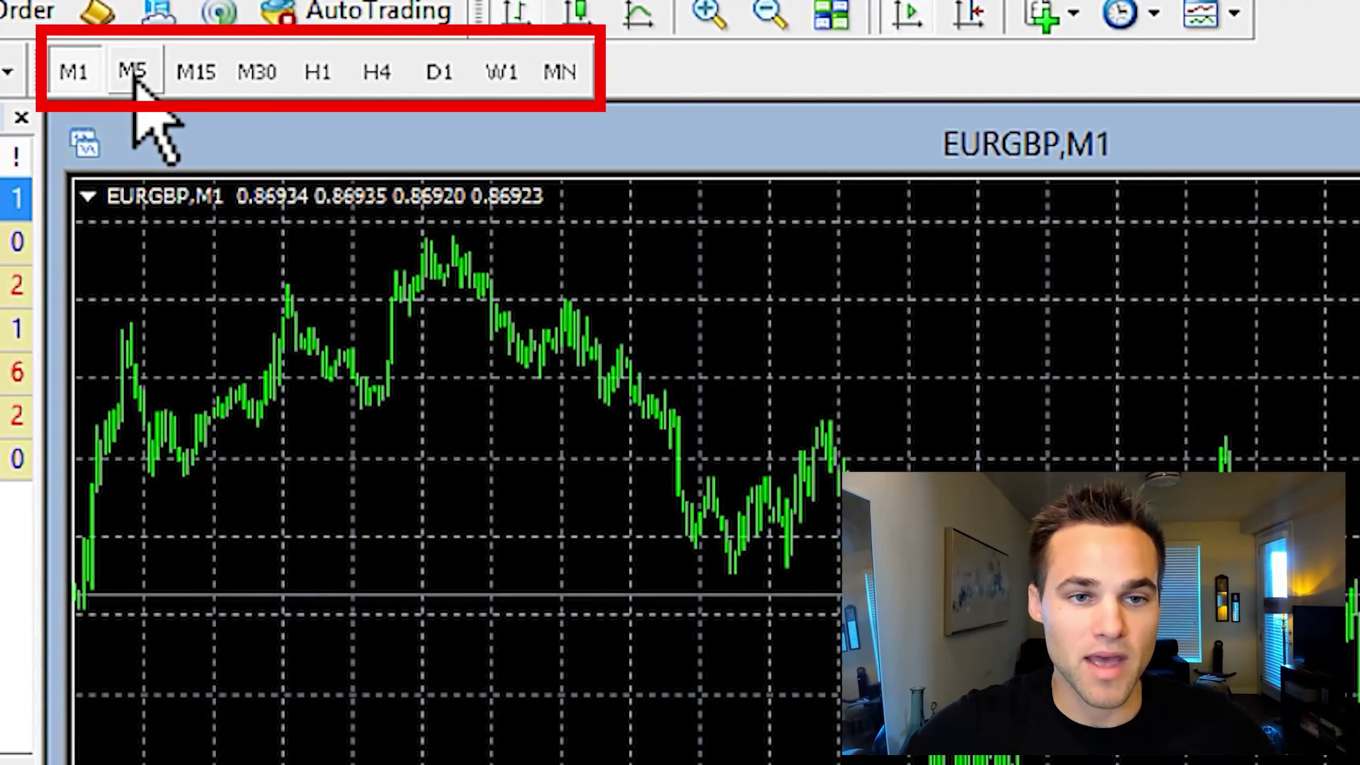
left_click(335, 40)
left_click(196, 75)
left_click(260, 76)
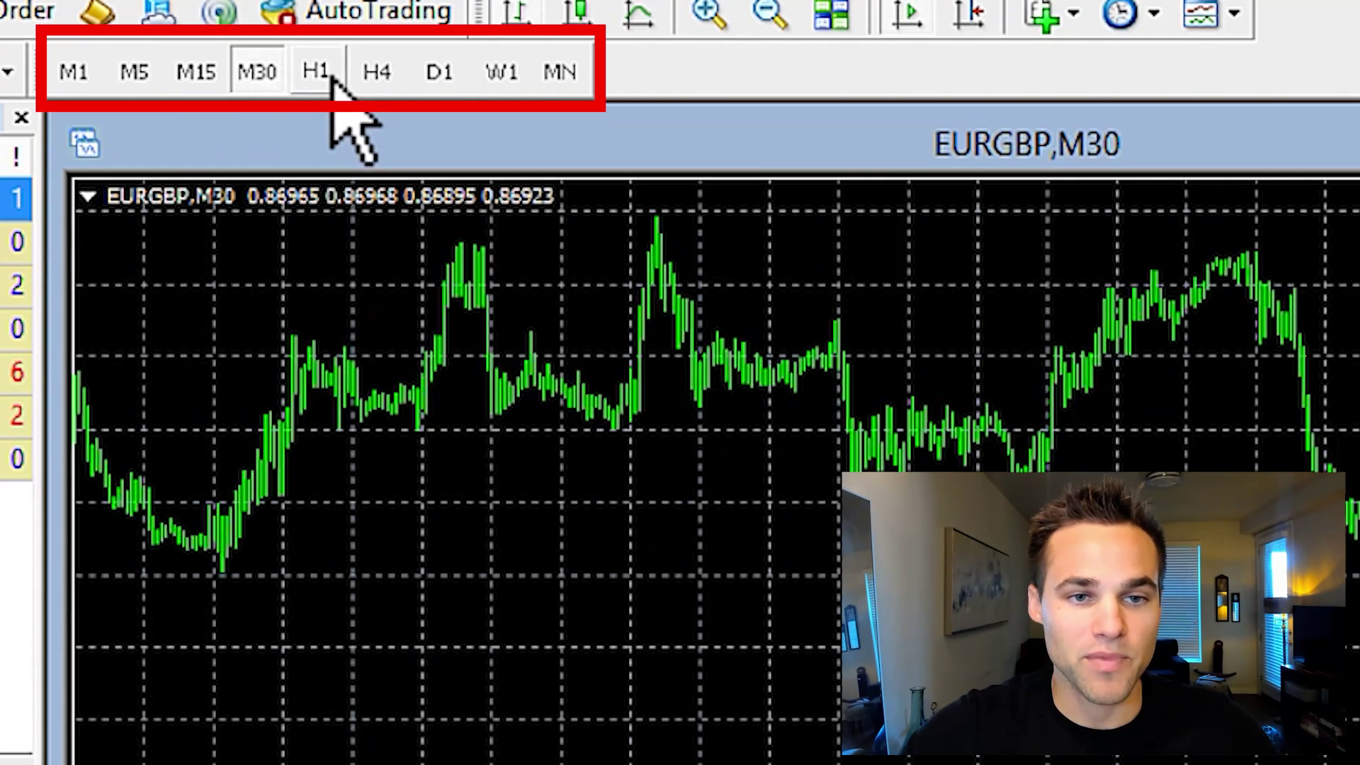
left_click(328, 78)
left_click(377, 74)
left_click(439, 75)
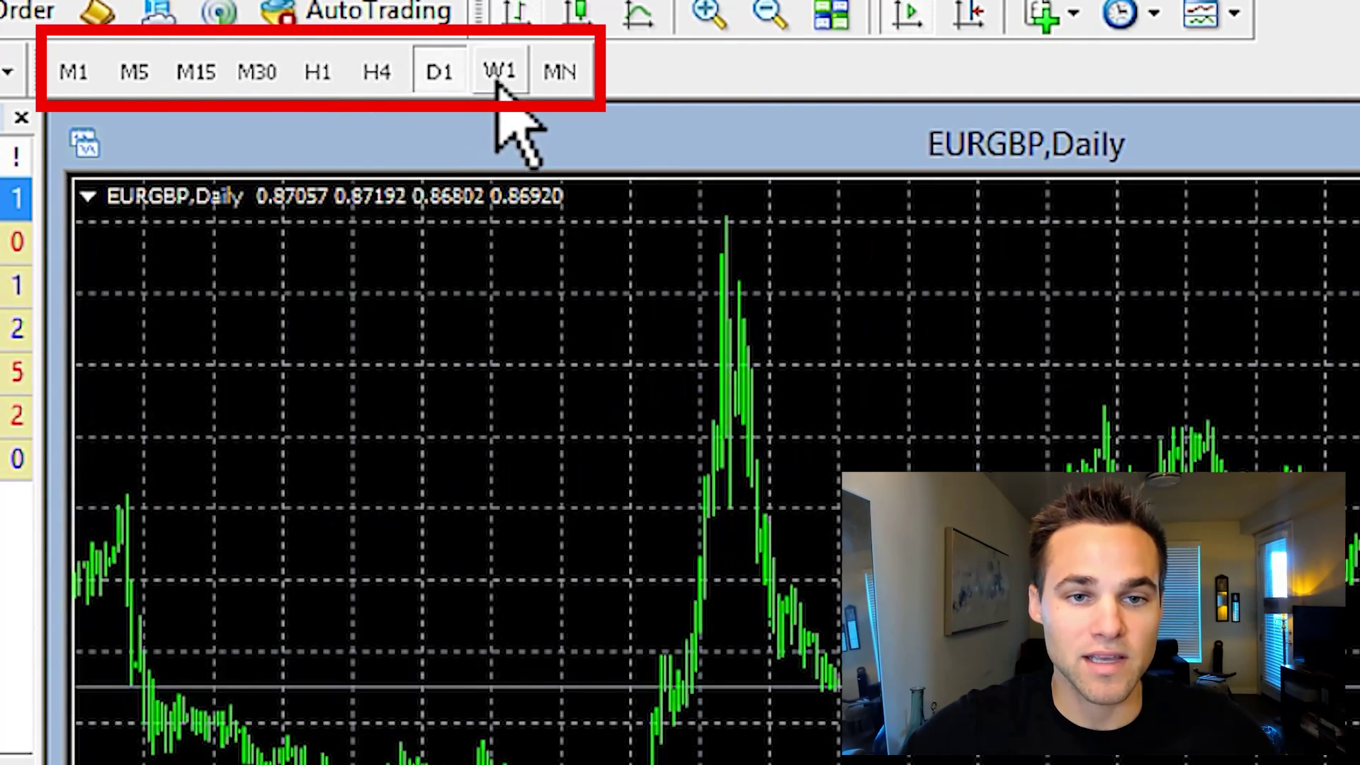
left_click(501, 74)
left_click(564, 74)
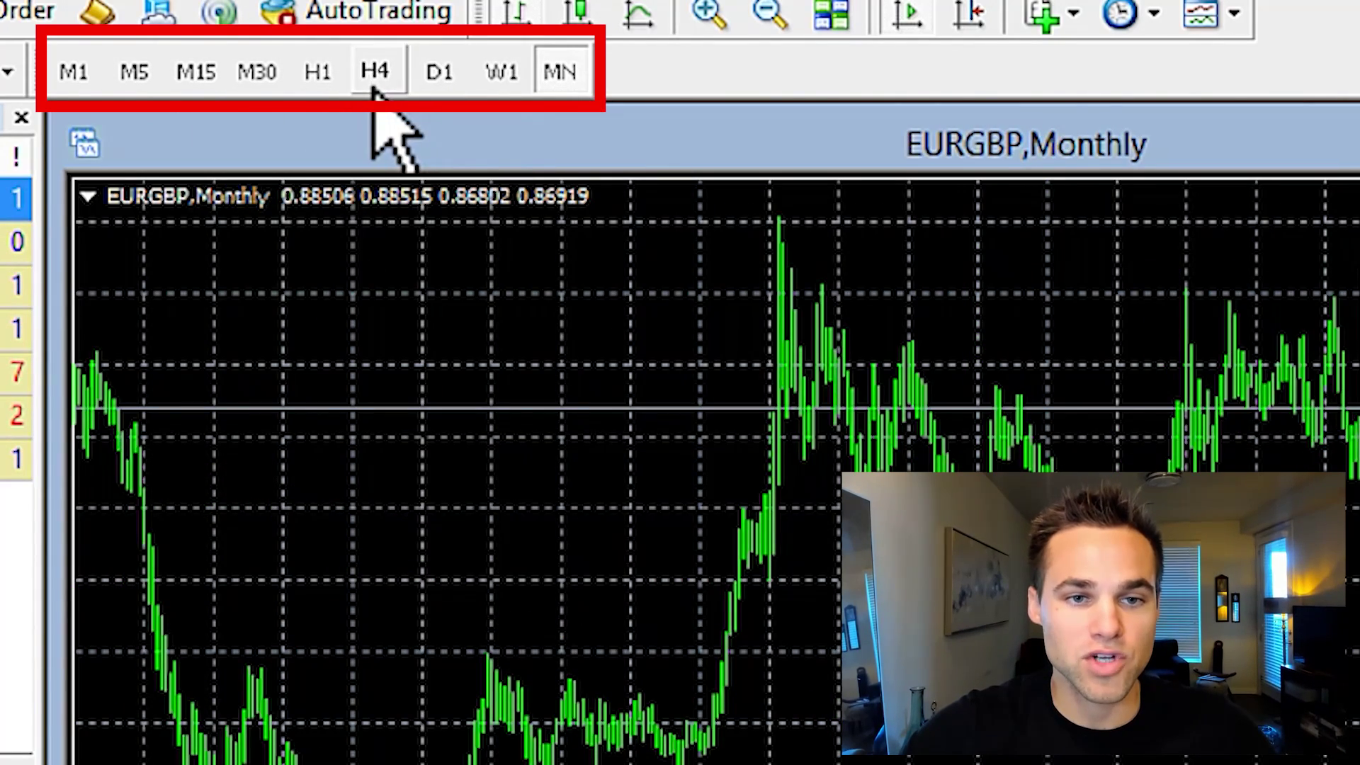
left_click(323, 78)
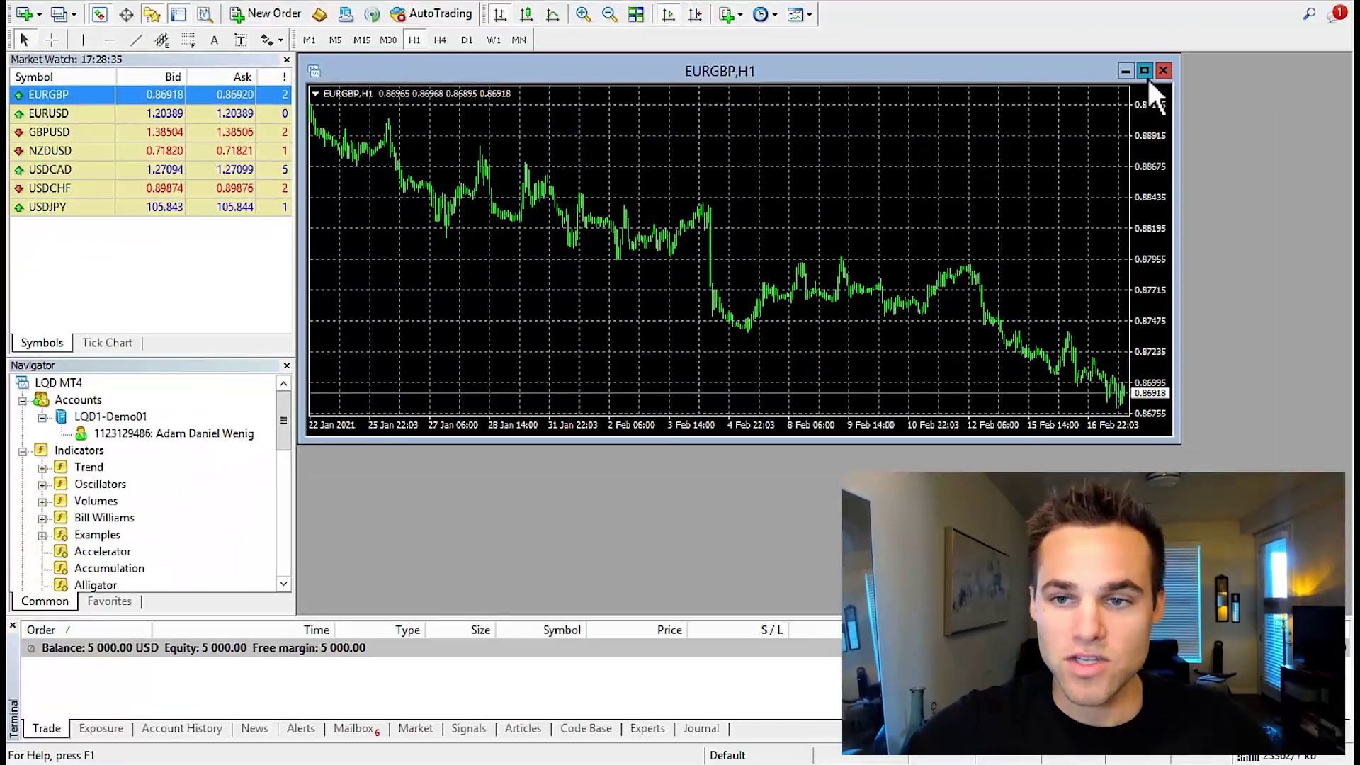
Maximize the chart, zoom in, try line view, then return to candlesticks zoomed closer
left_click(1145, 71)
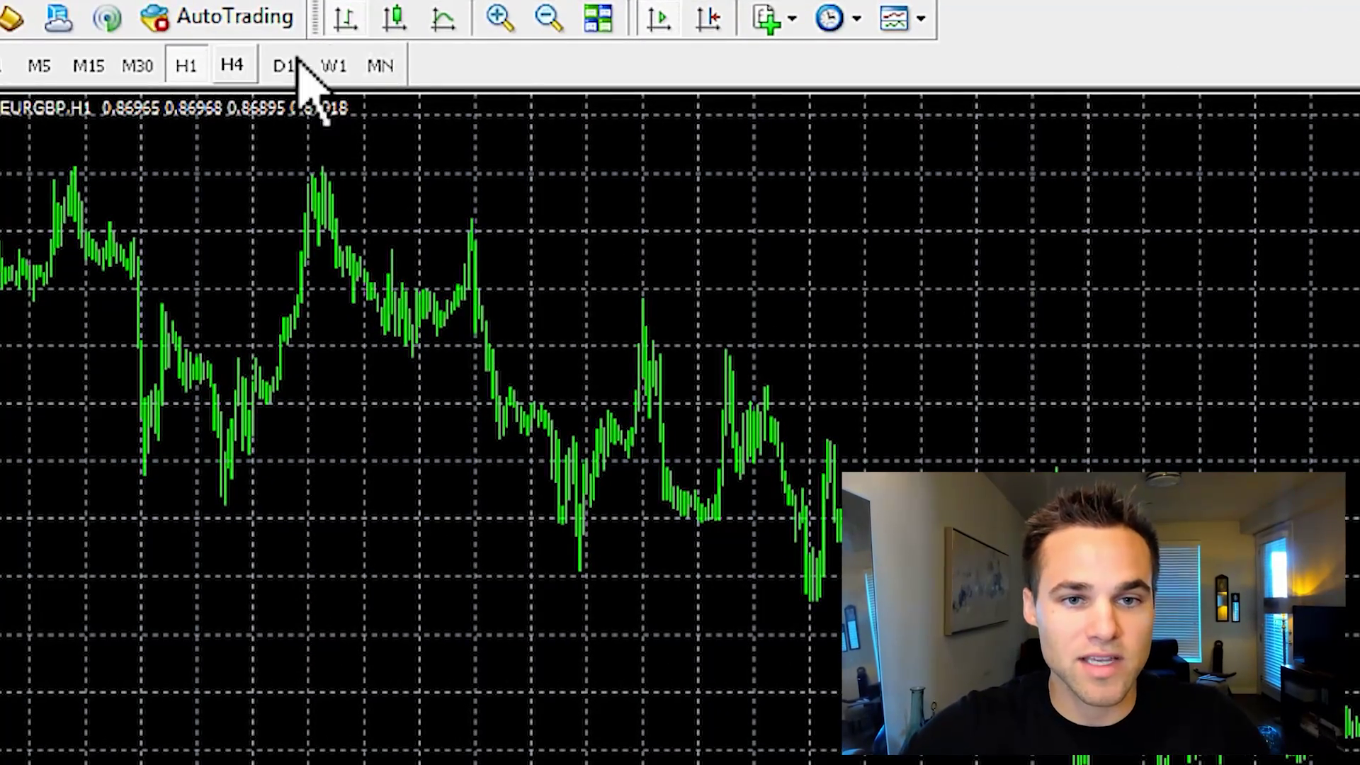
left_click(502, 17)
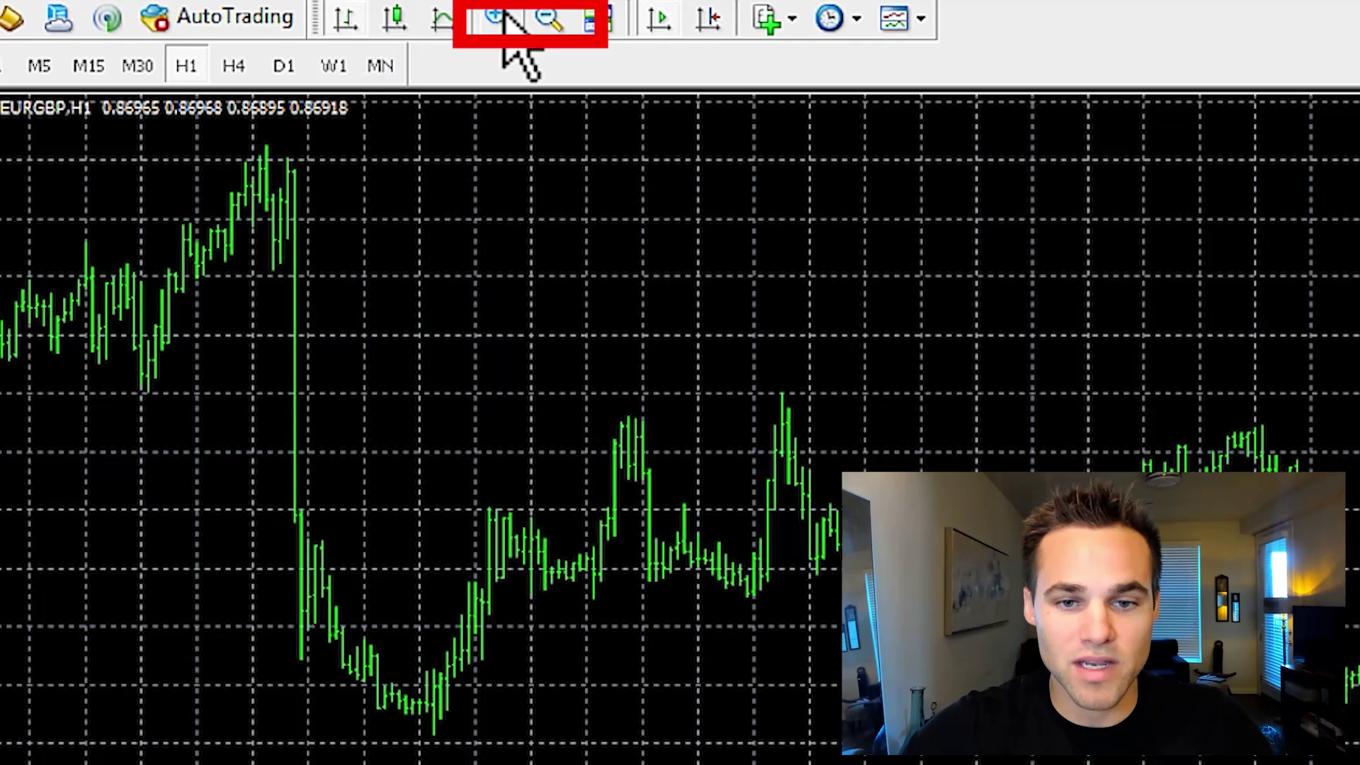
left_click(396, 32)
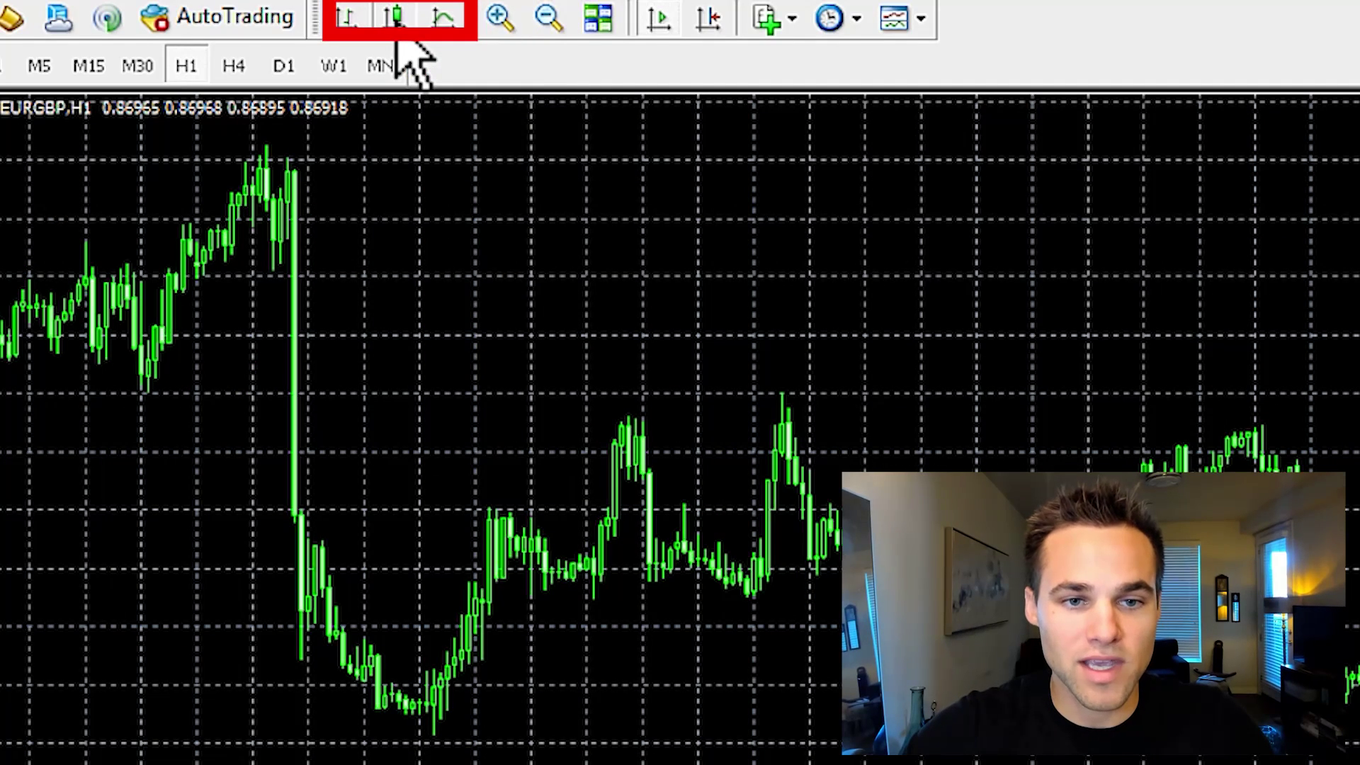
left_click(442, 21)
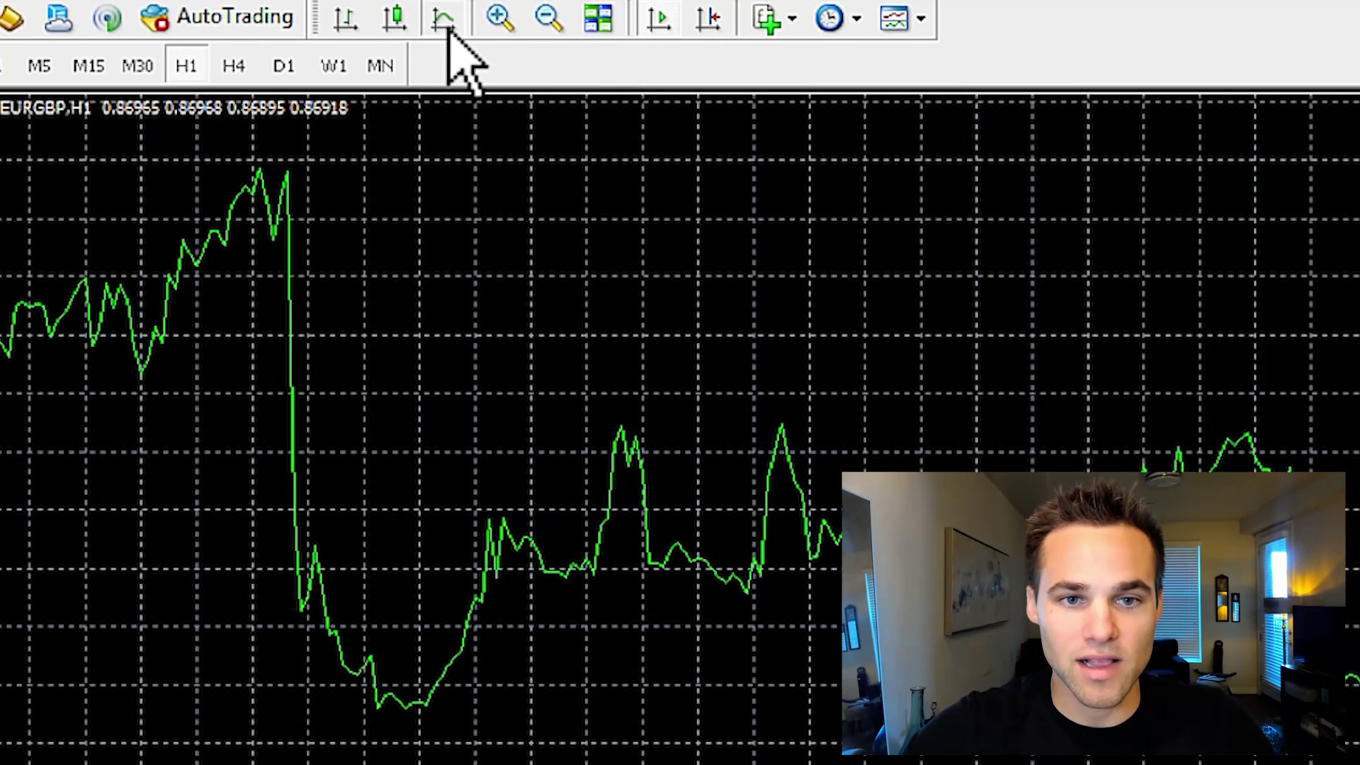
left_click(394, 20)
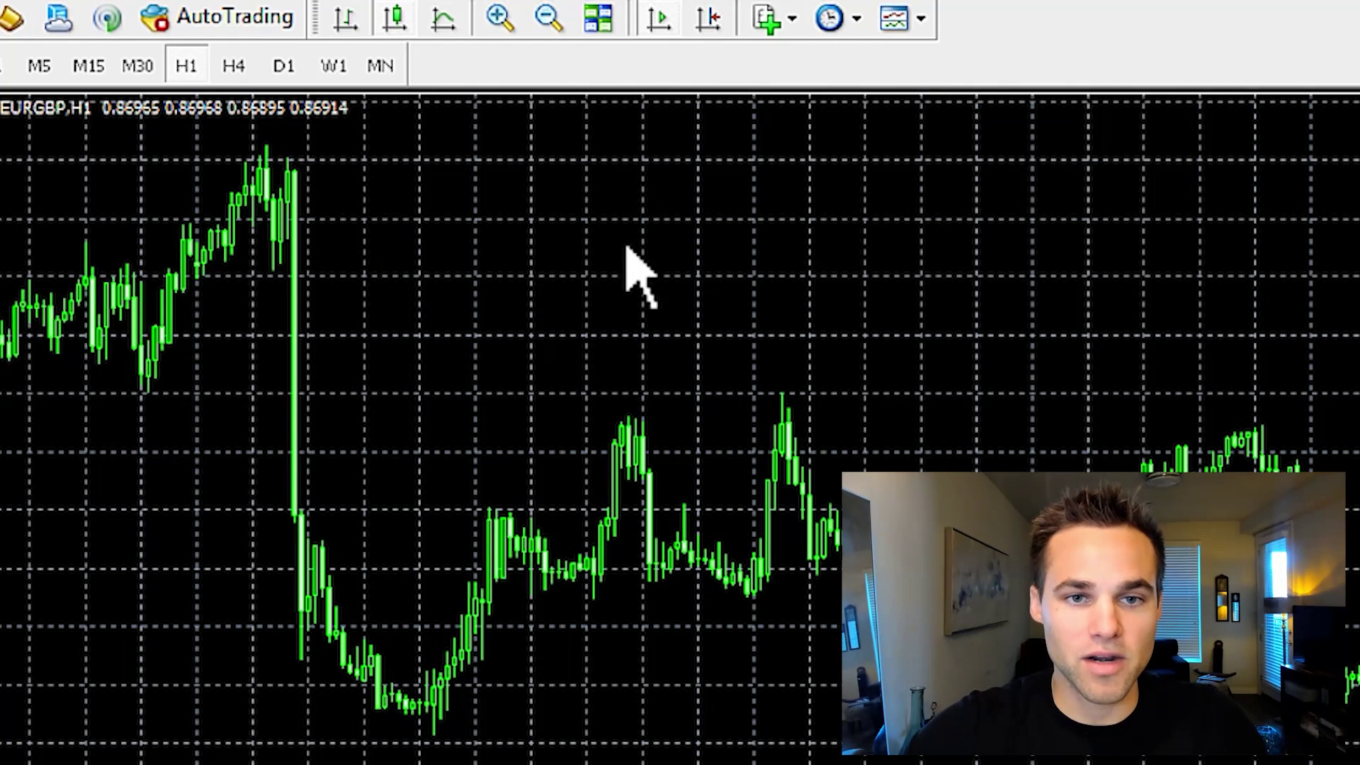
left_click(499, 16)
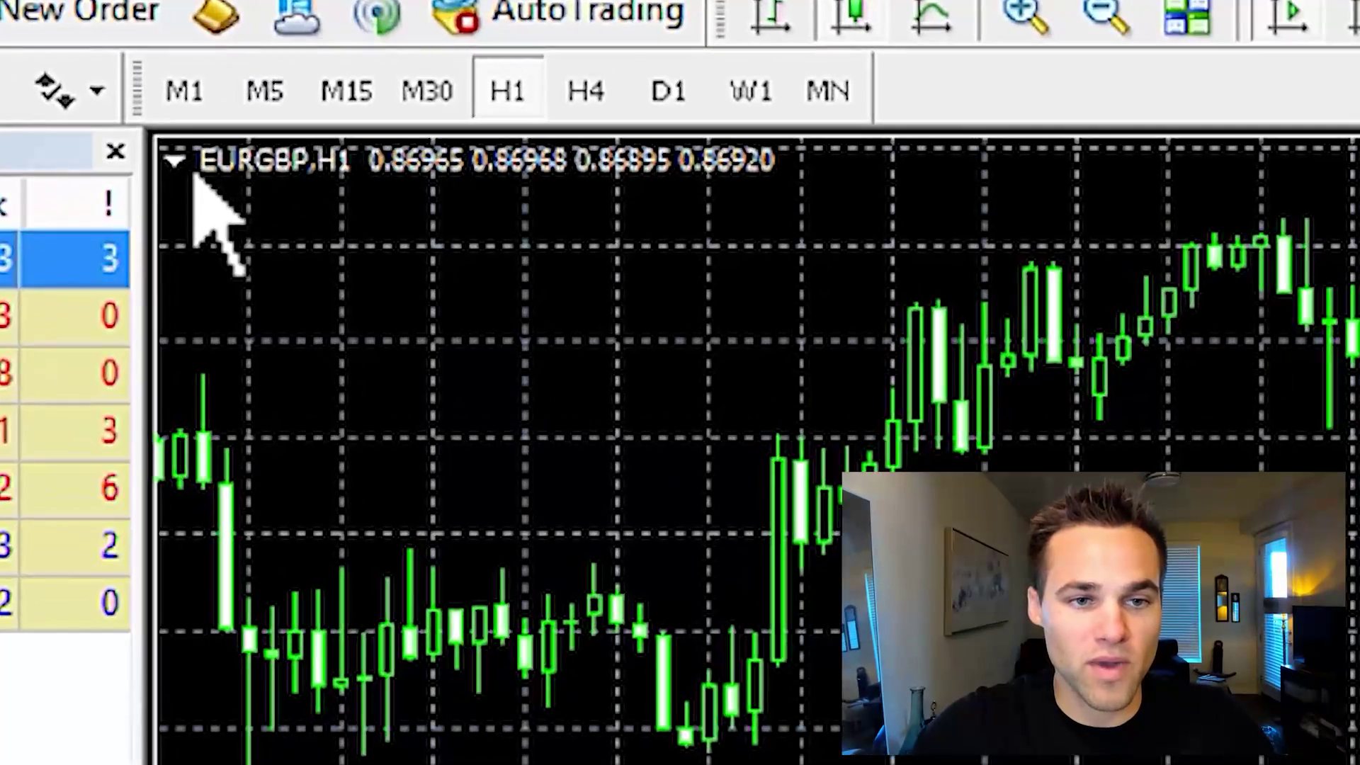
Show the one-click SELL/BUY trading panel on the chart, hide it, and show it again
left_click(306, 63)
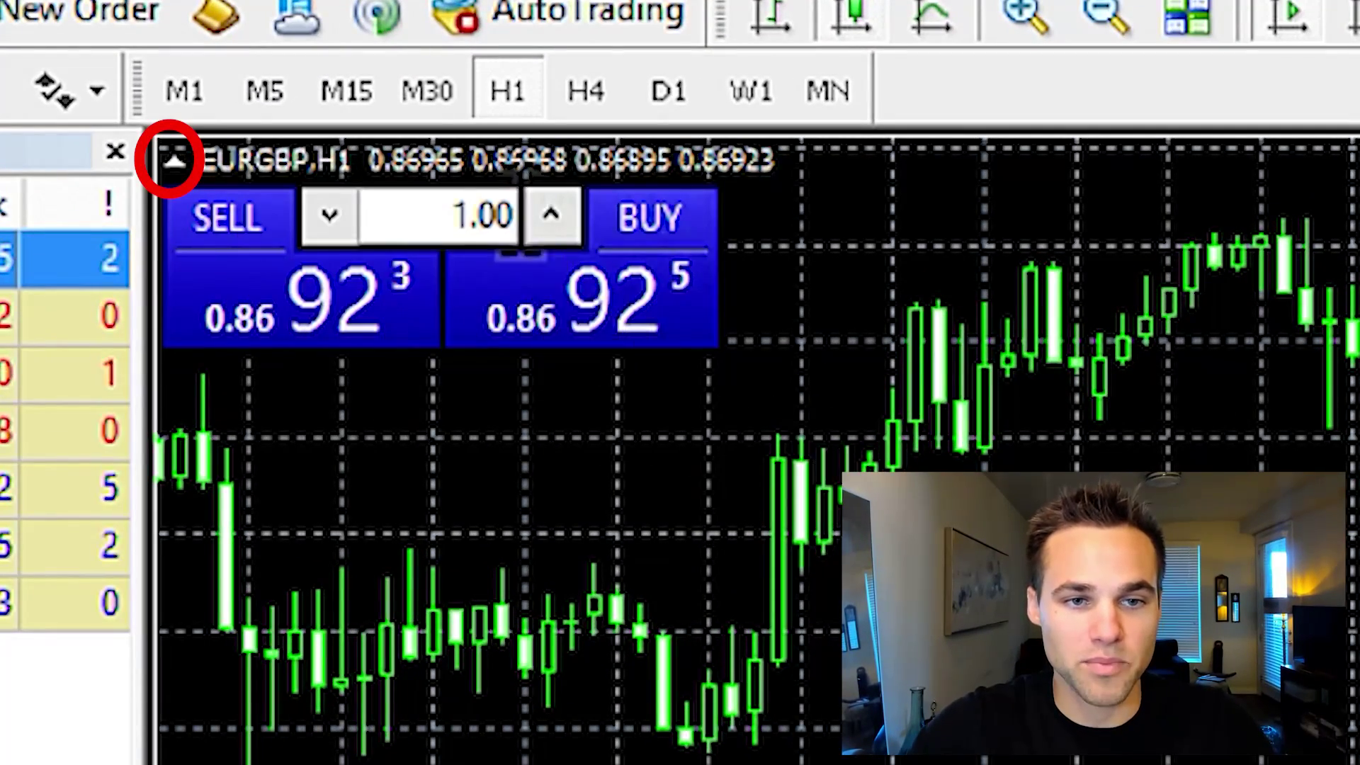
left_click(489, 214)
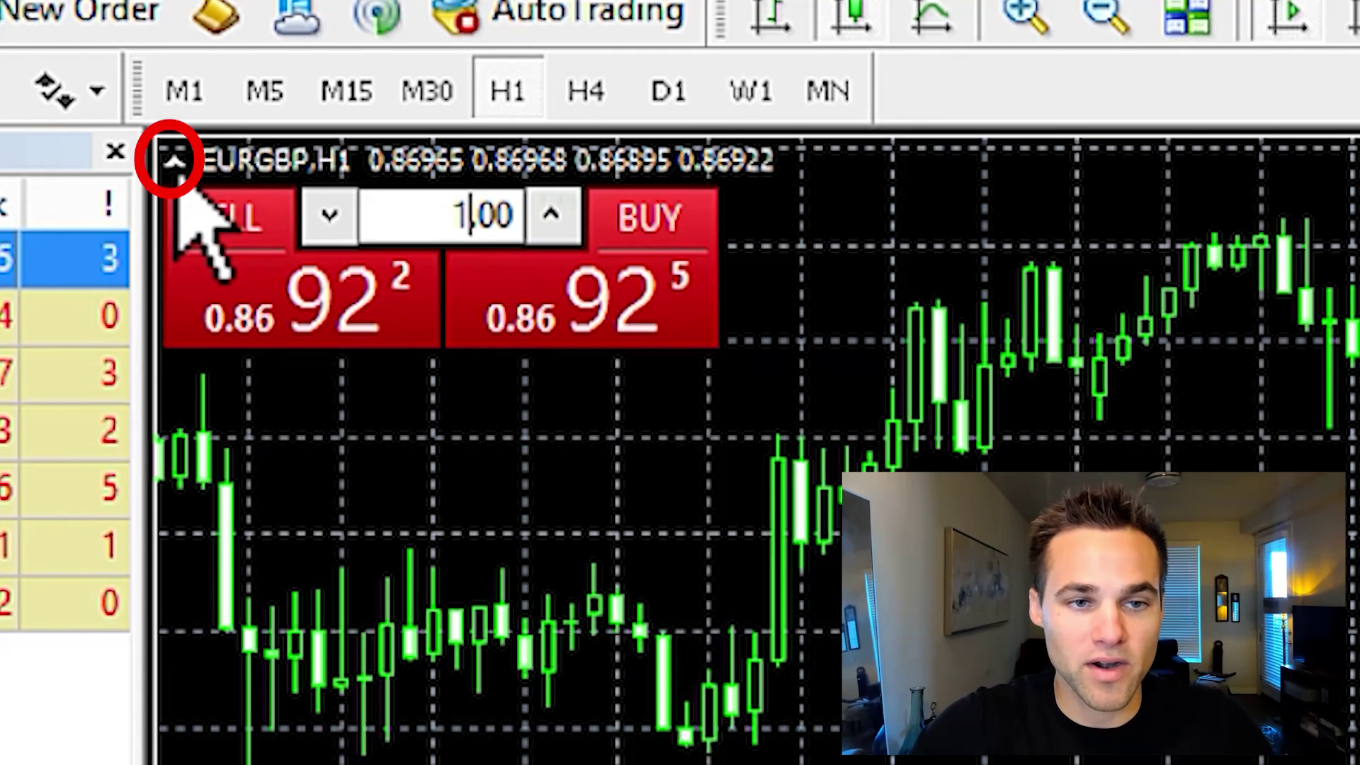
left_click(174, 162)
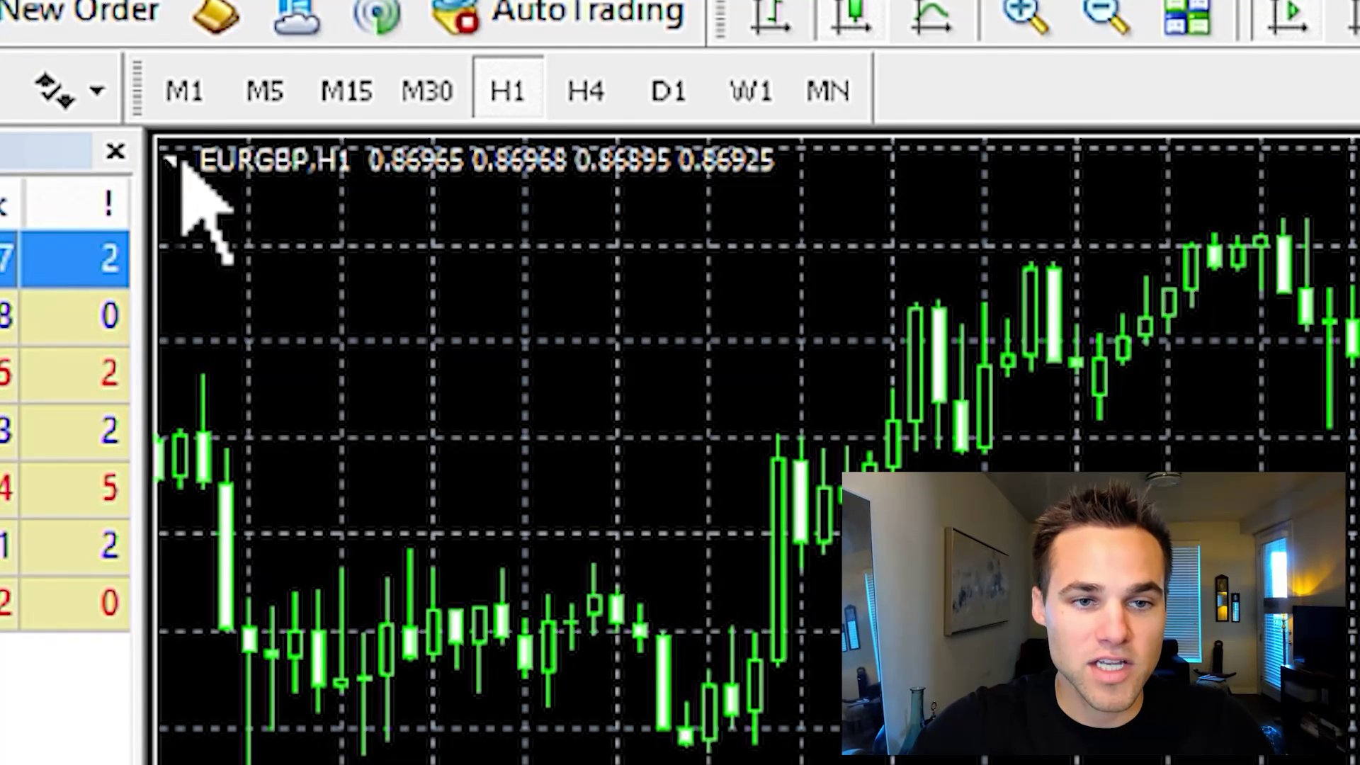
left_click(175, 163)
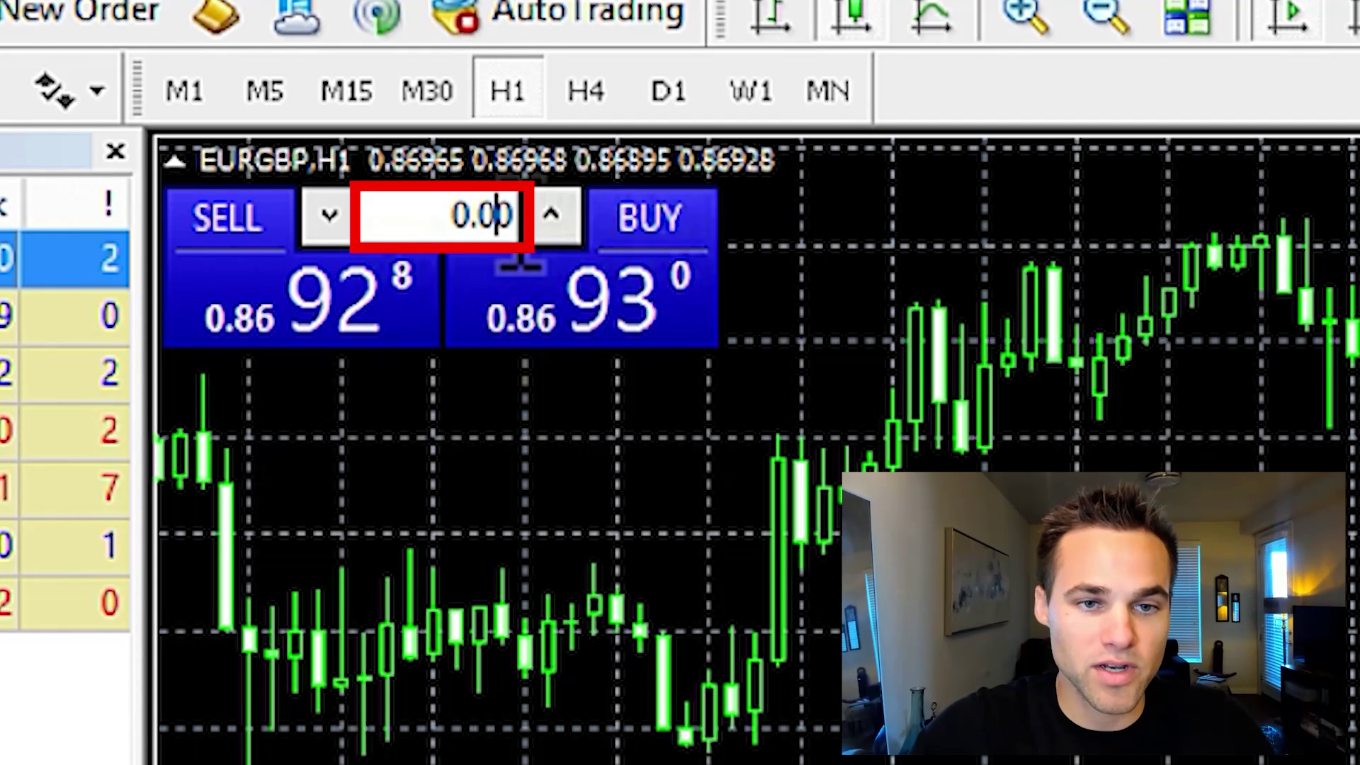
Set the lot size to 0.10, accept the one-click trading terms, and buy EURGBP
left_click(482, 216)
type("1")
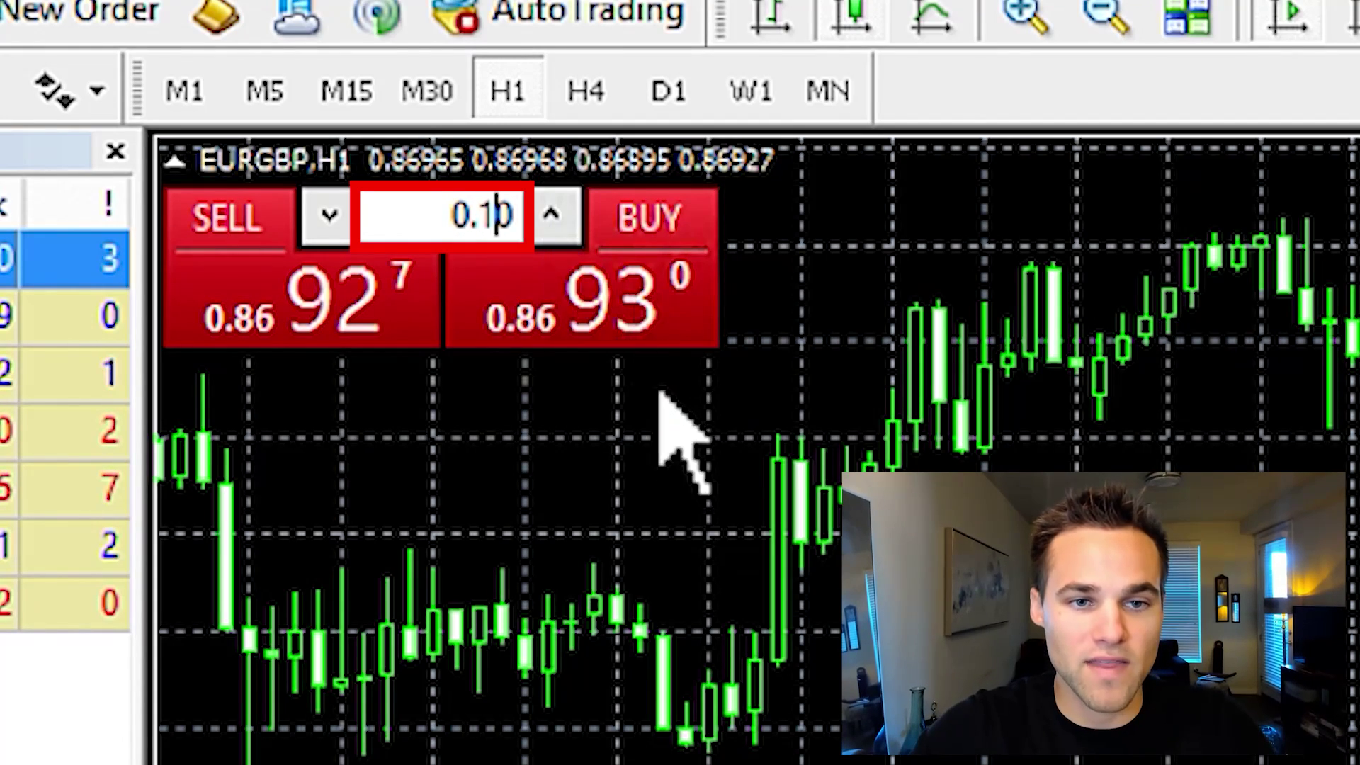
left_click(651, 286)
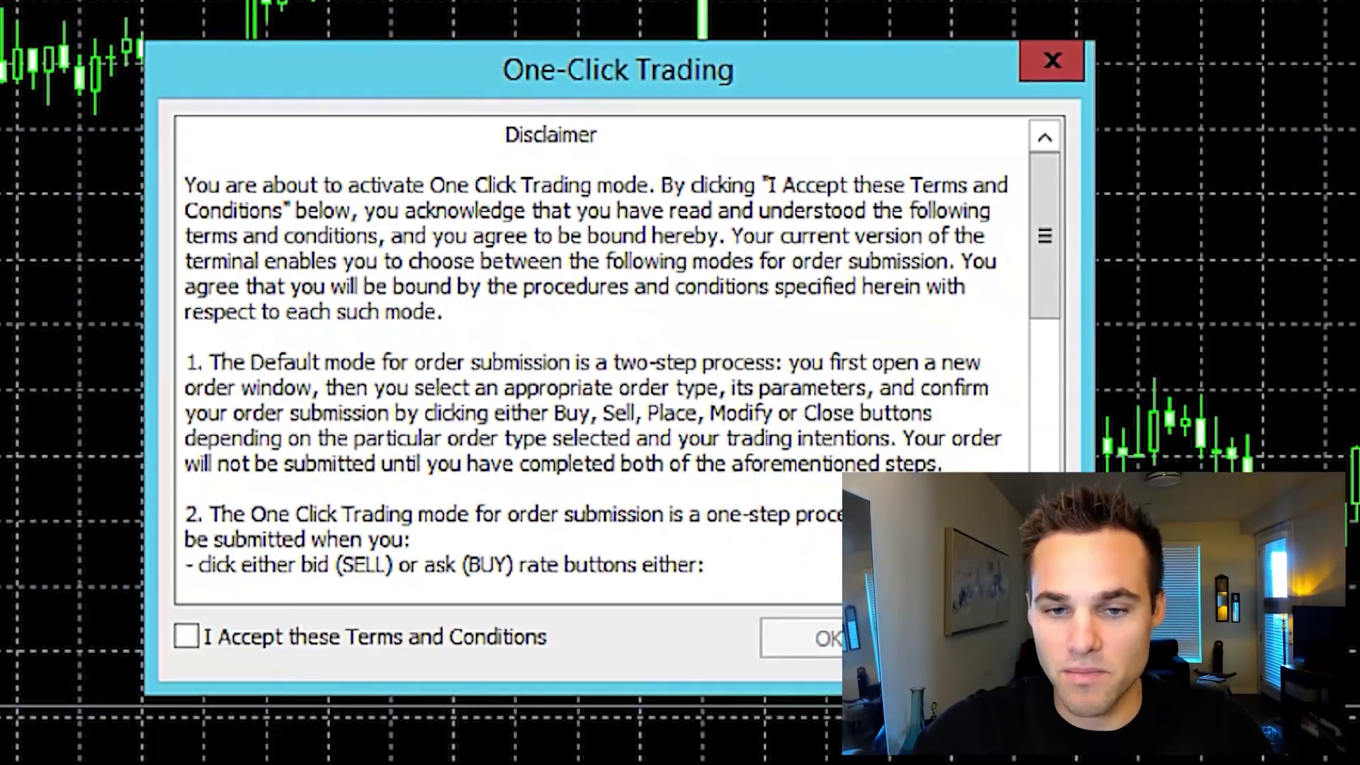
left_click(187, 637)
left_click(860, 645)
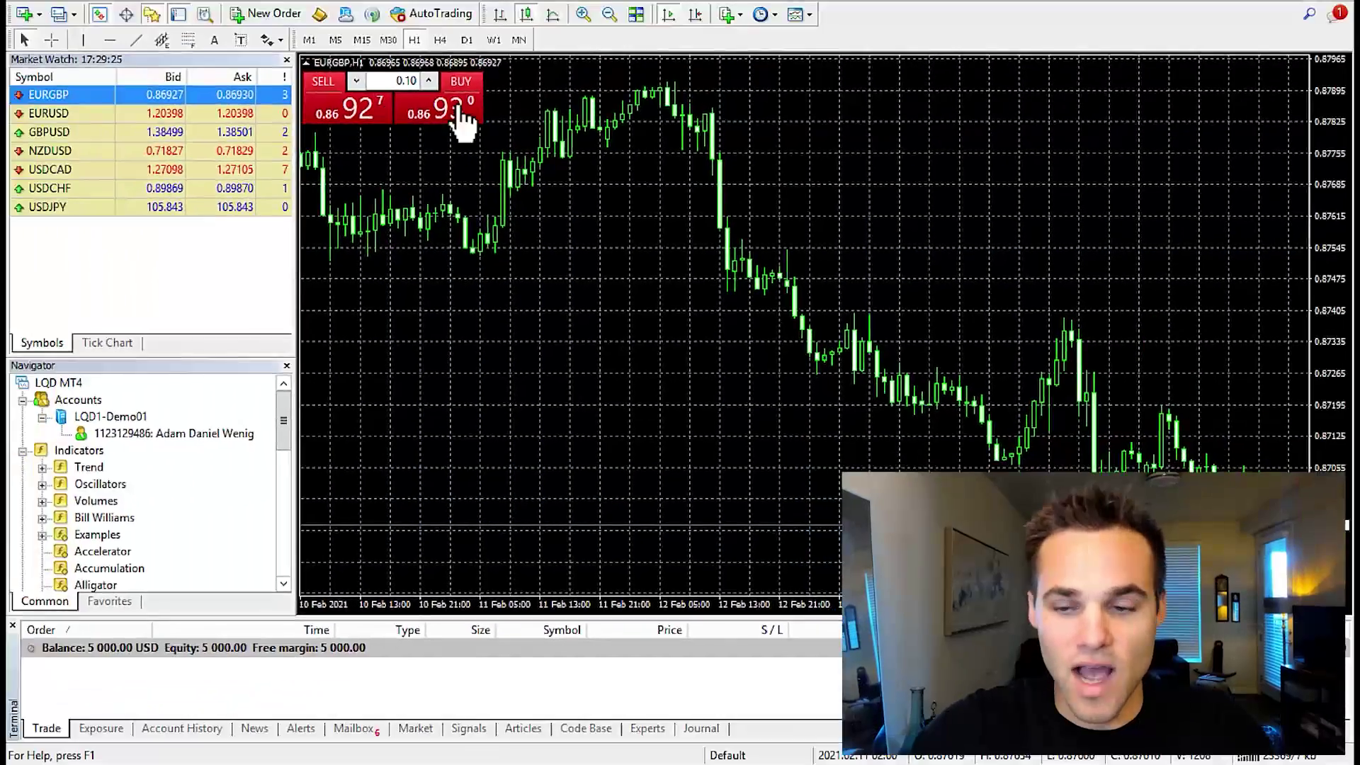
left_click(459, 113)
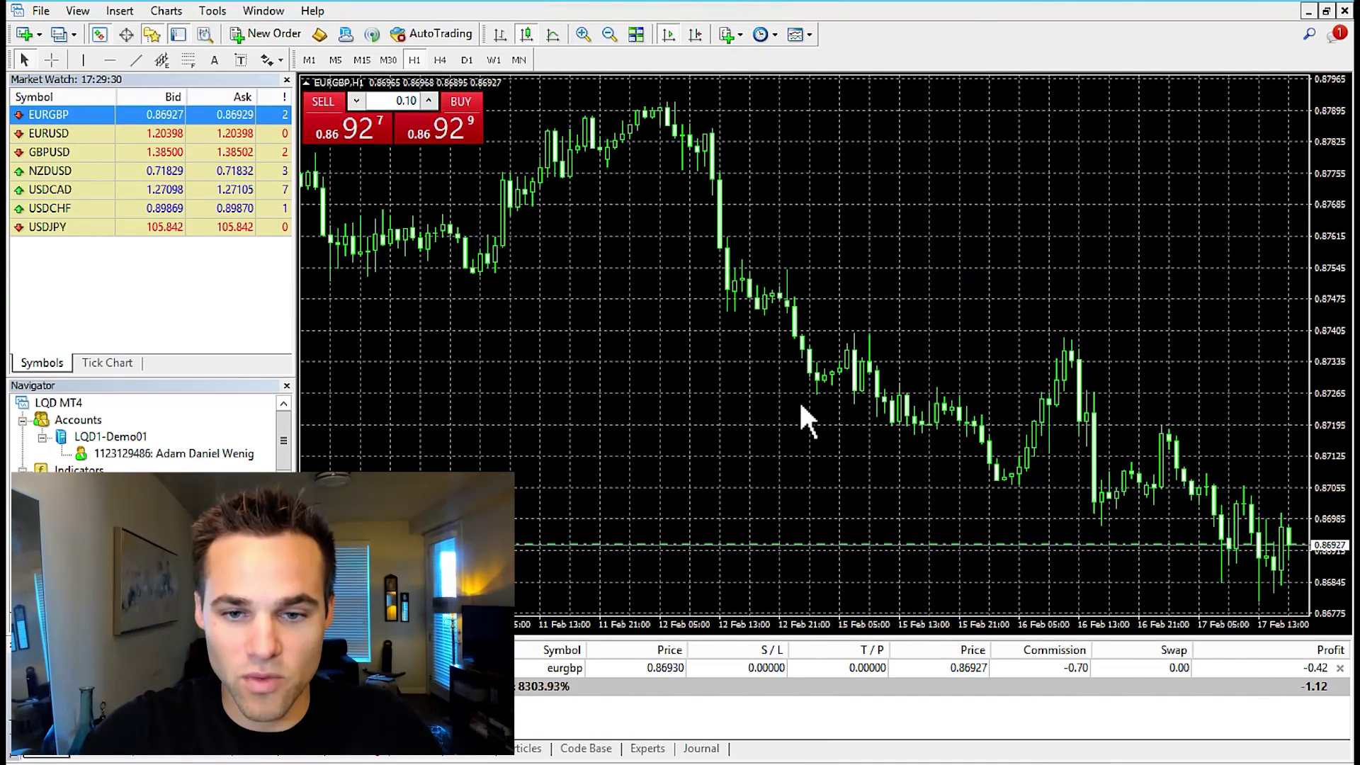
right_click(801, 385)
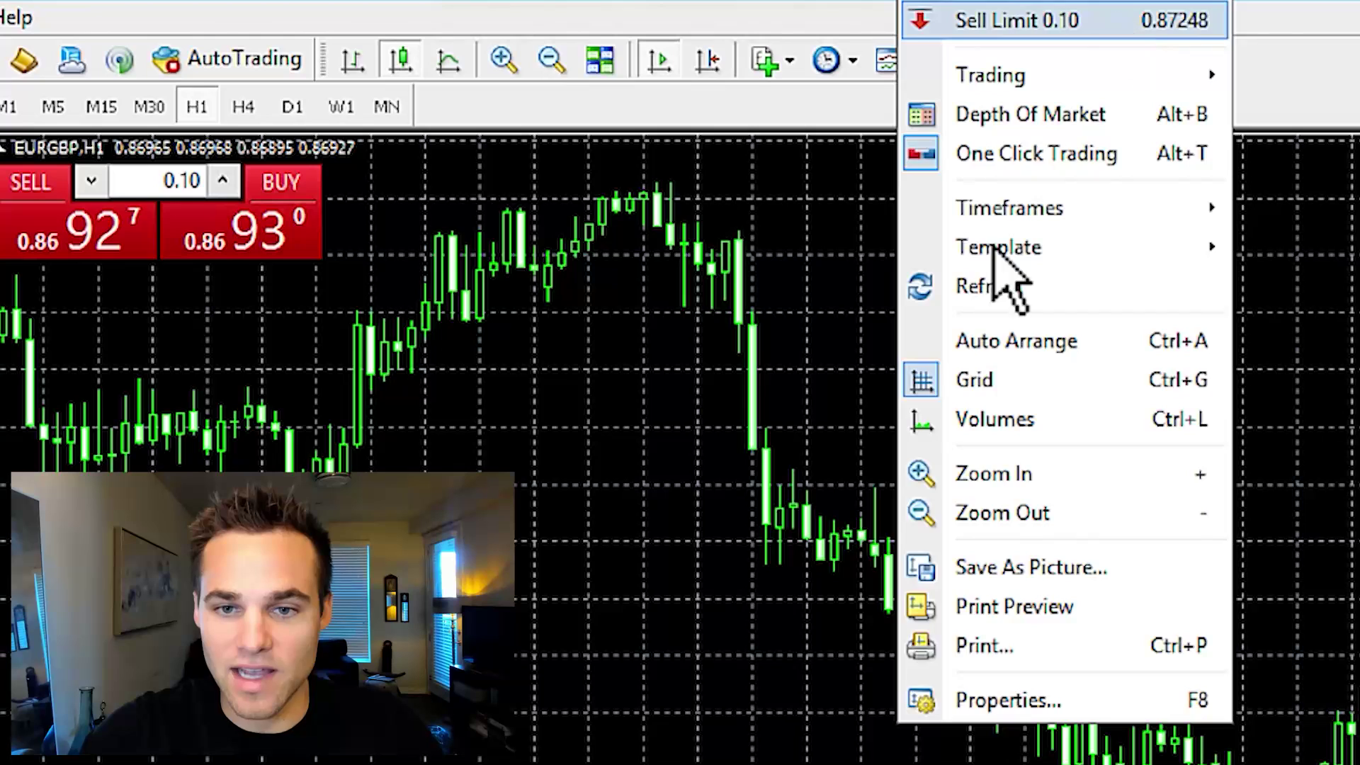
right_click(560, 166)
right_click(559, 166)
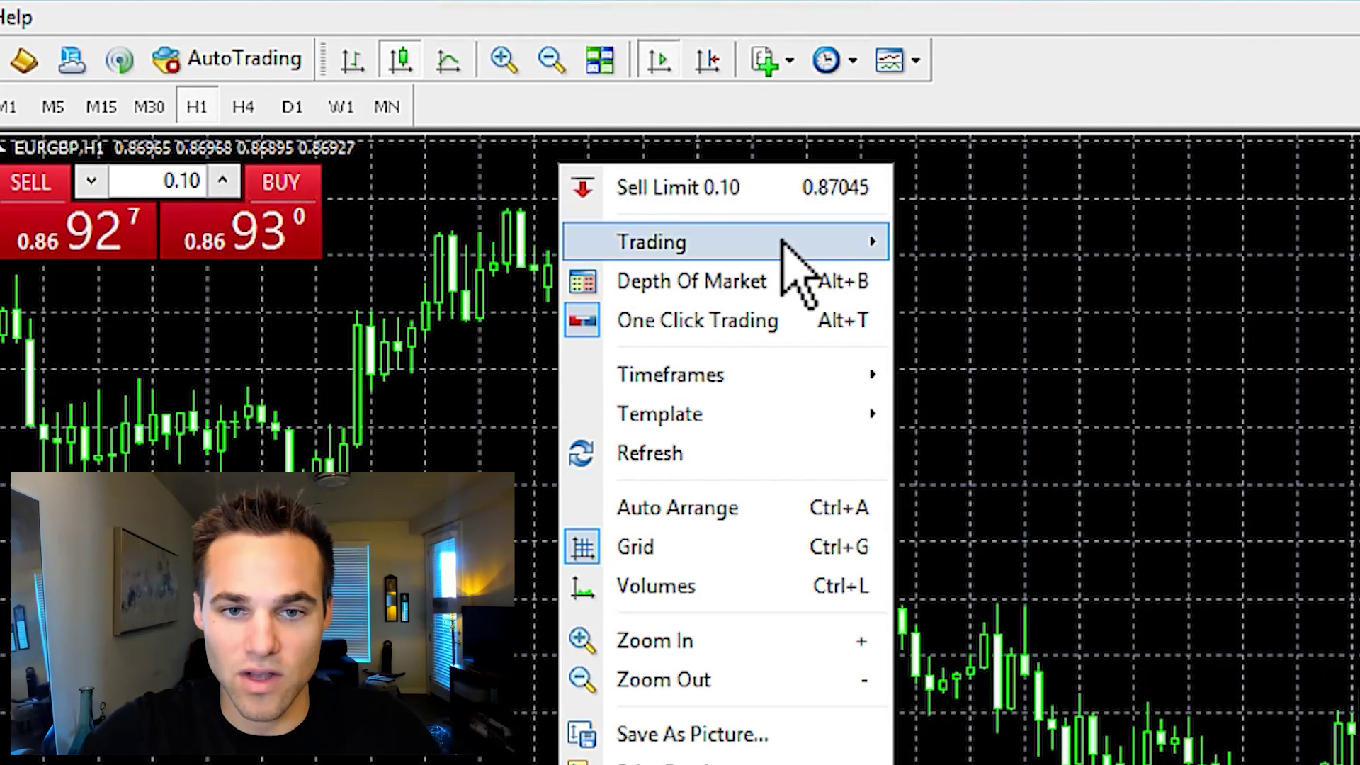
mouse_move(787, 241)
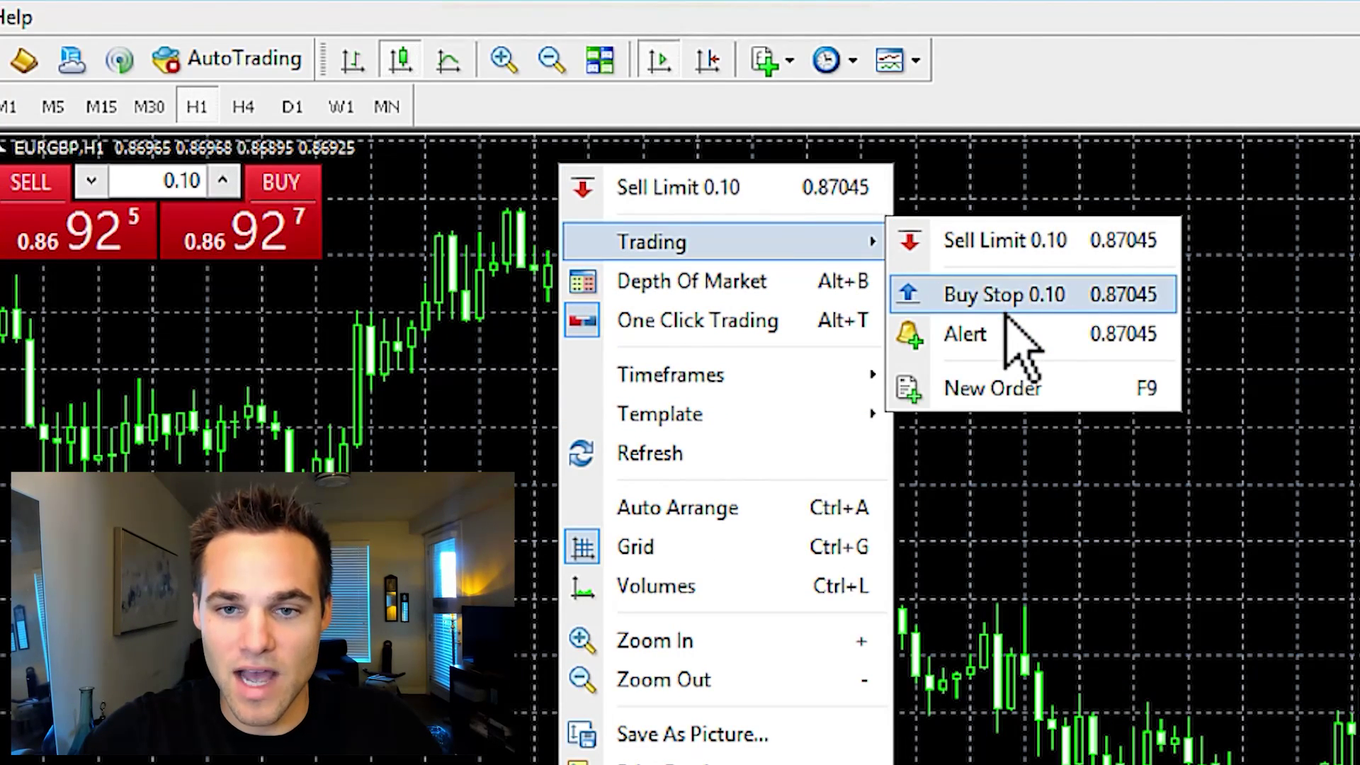
left_click(994, 391)
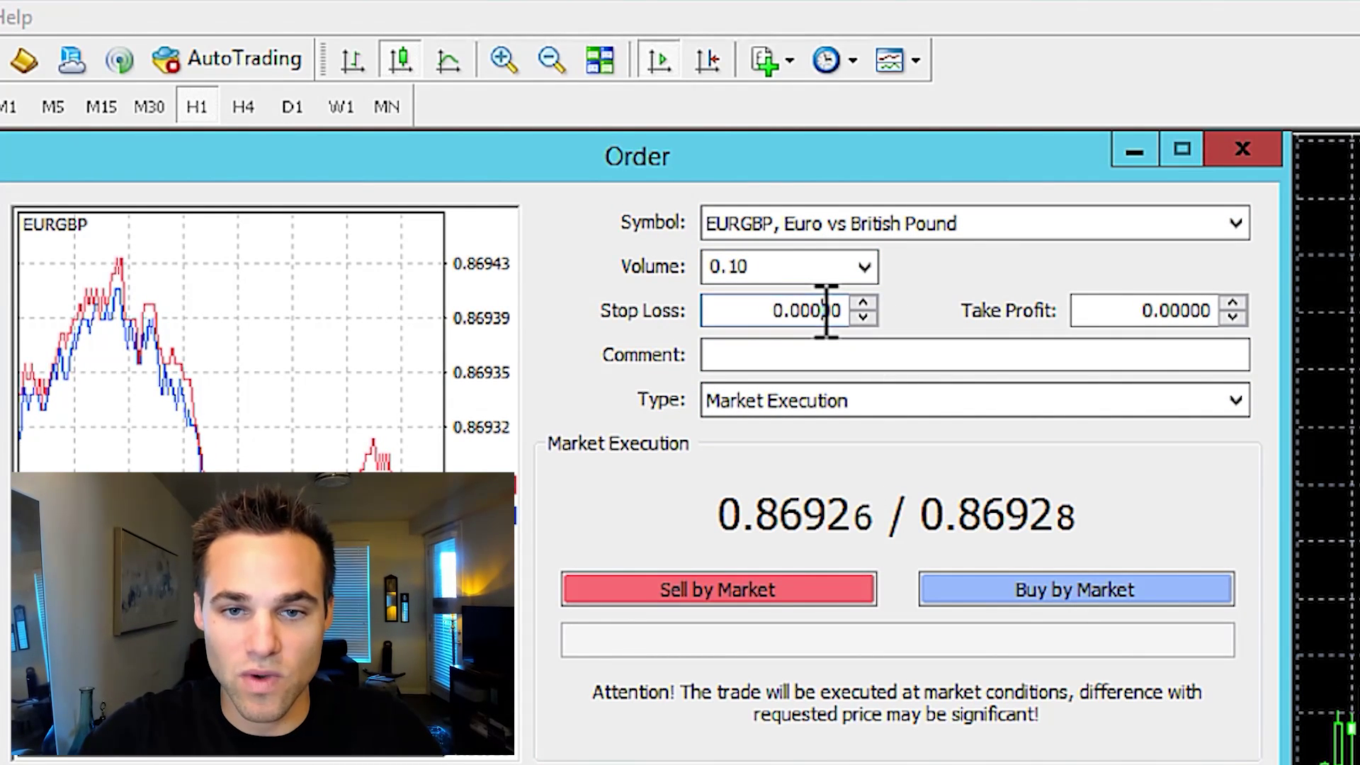
left_click(1184, 312)
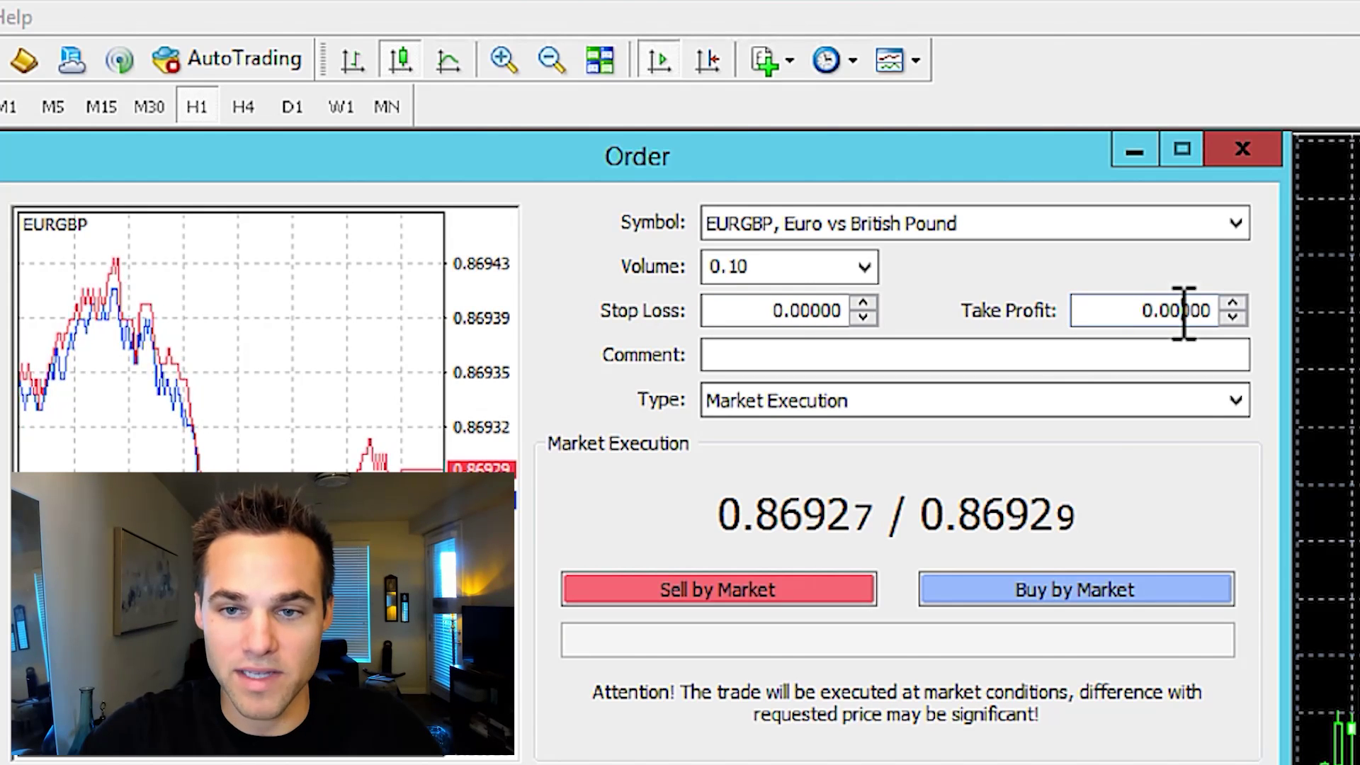
left_click(1232, 407)
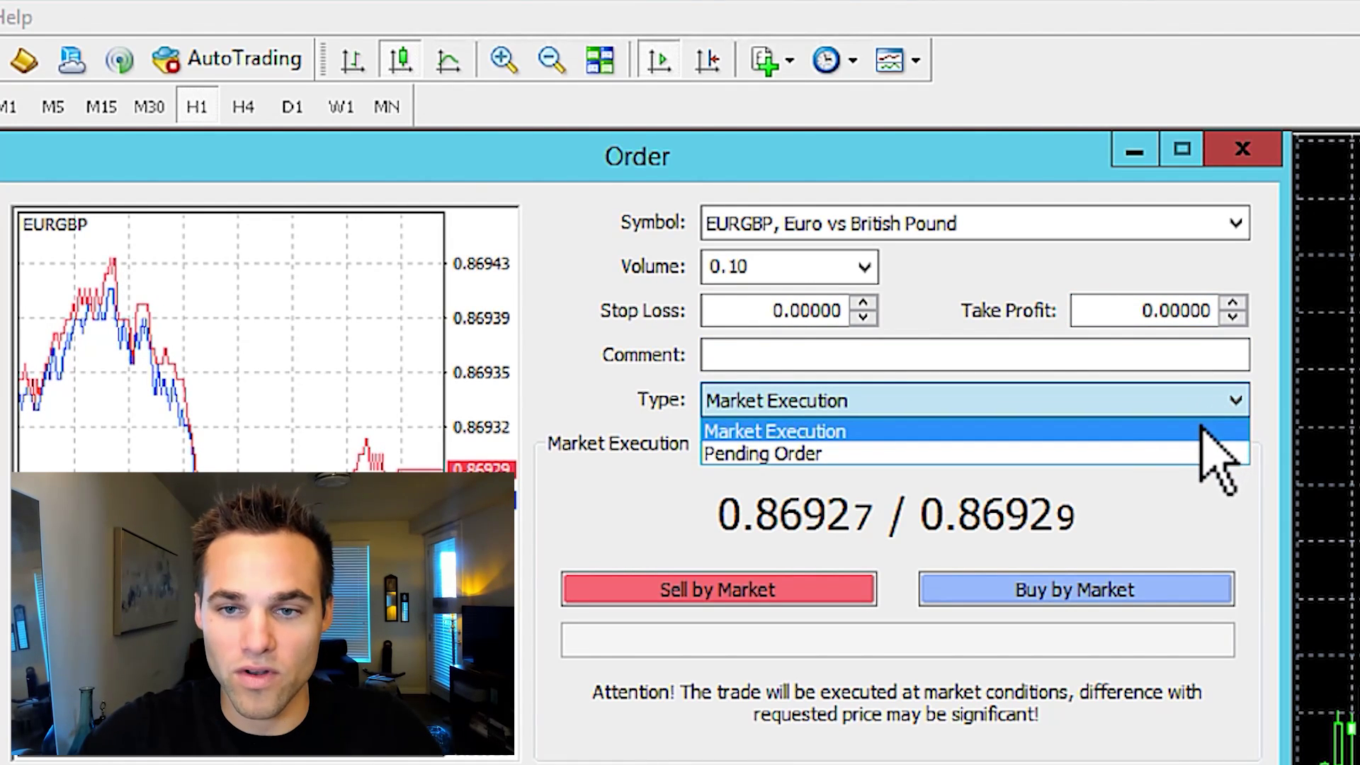
left_click(1148, 429)
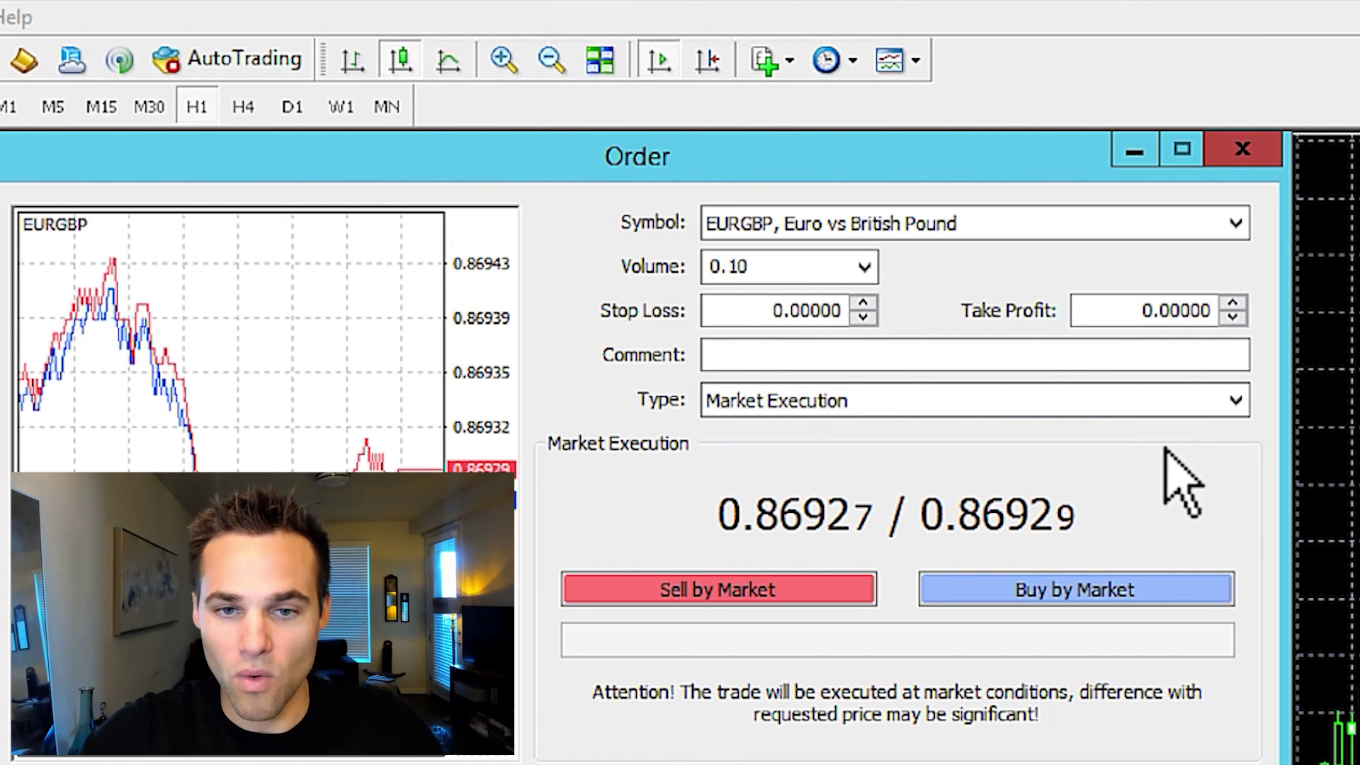
left_click(1225, 398)
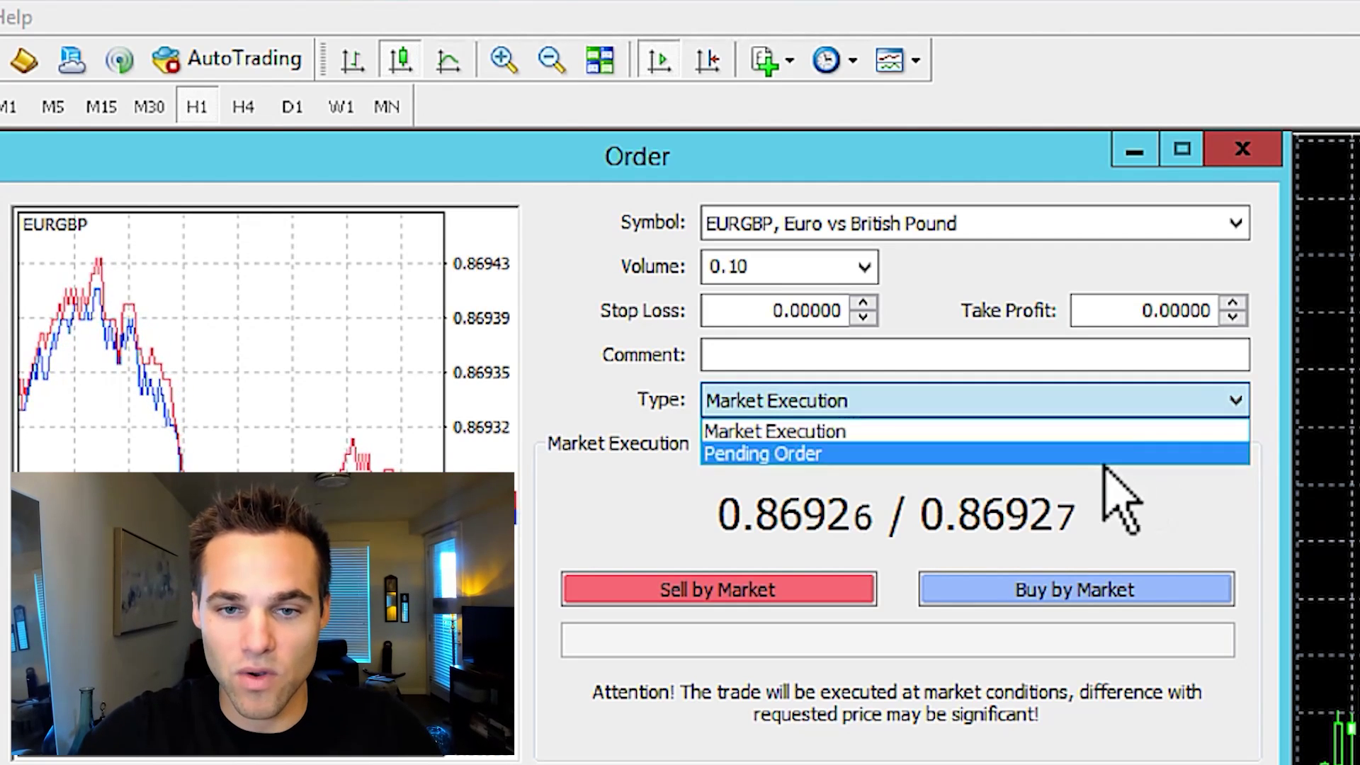
left_click(1089, 457)
left_click(925, 494)
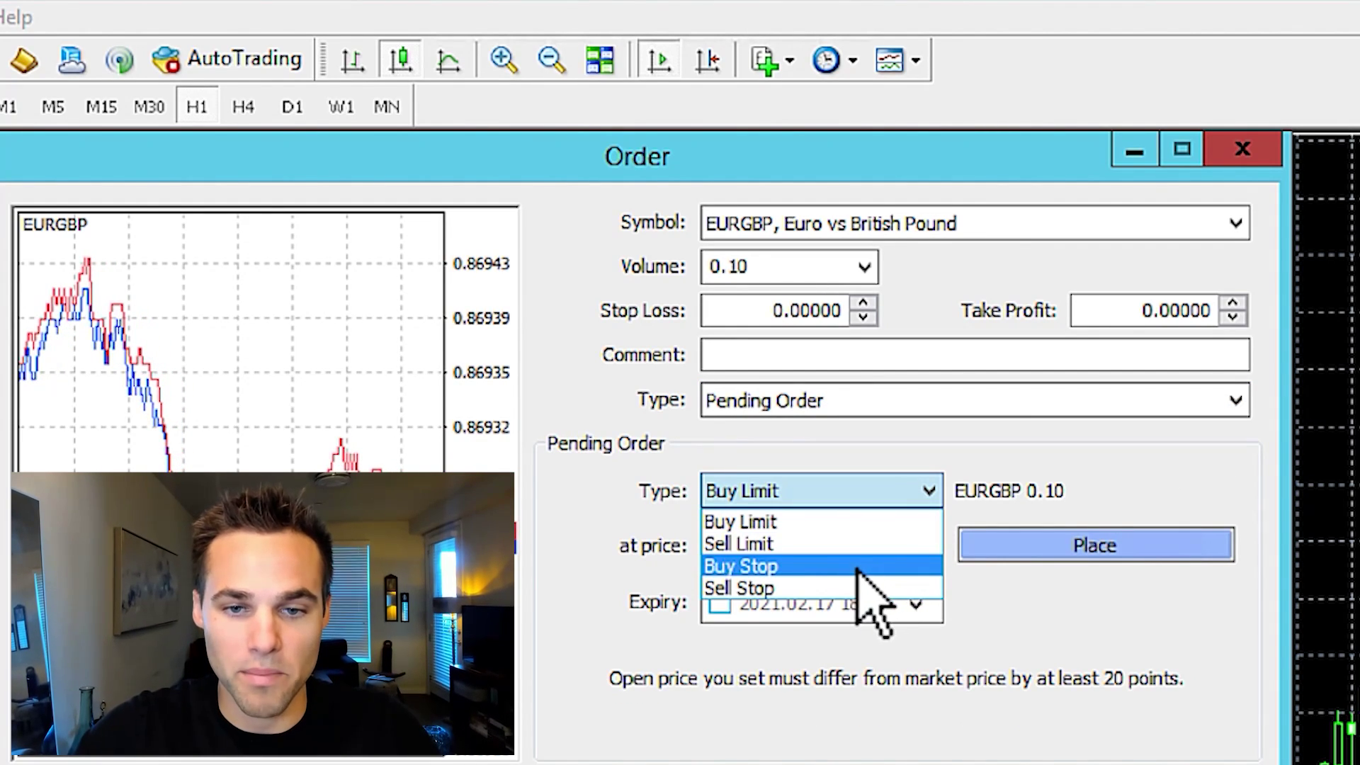
left_click(1145, 466)
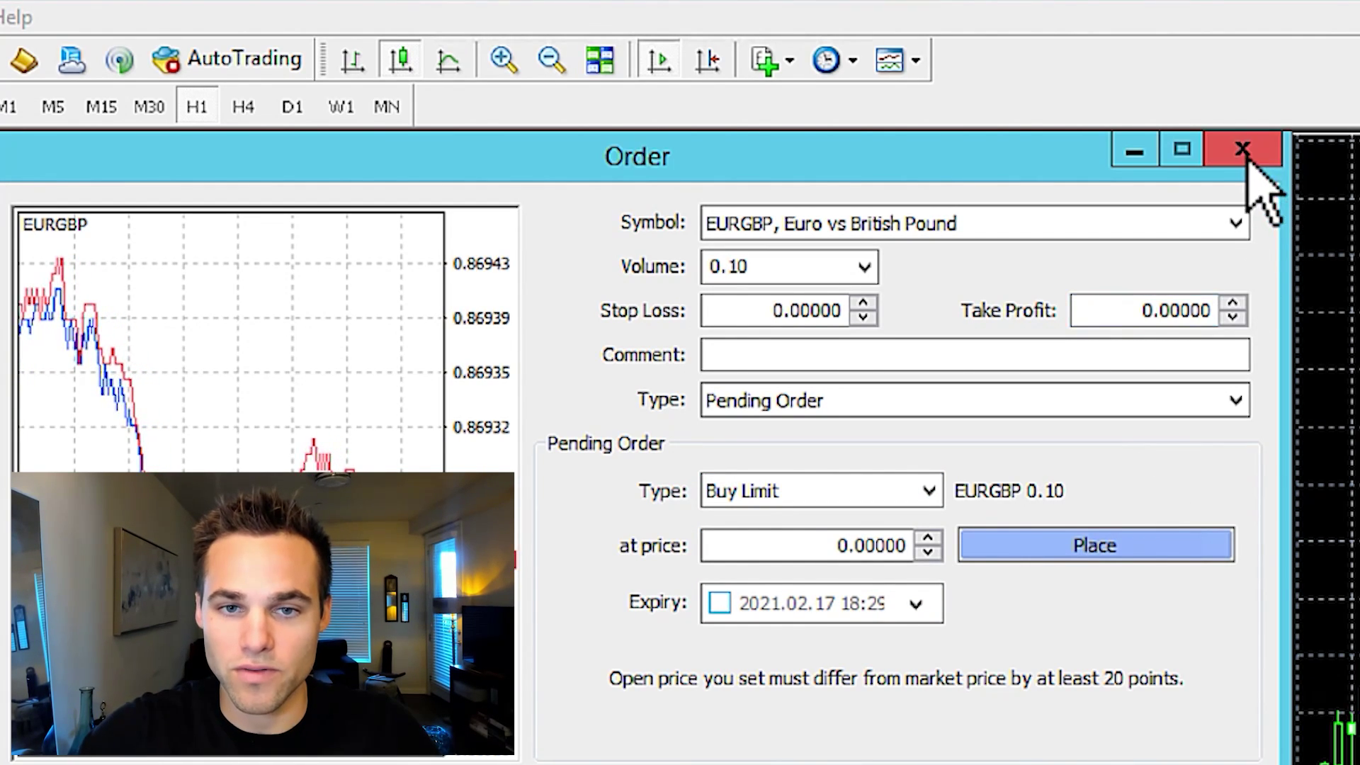
left_click(1245, 149)
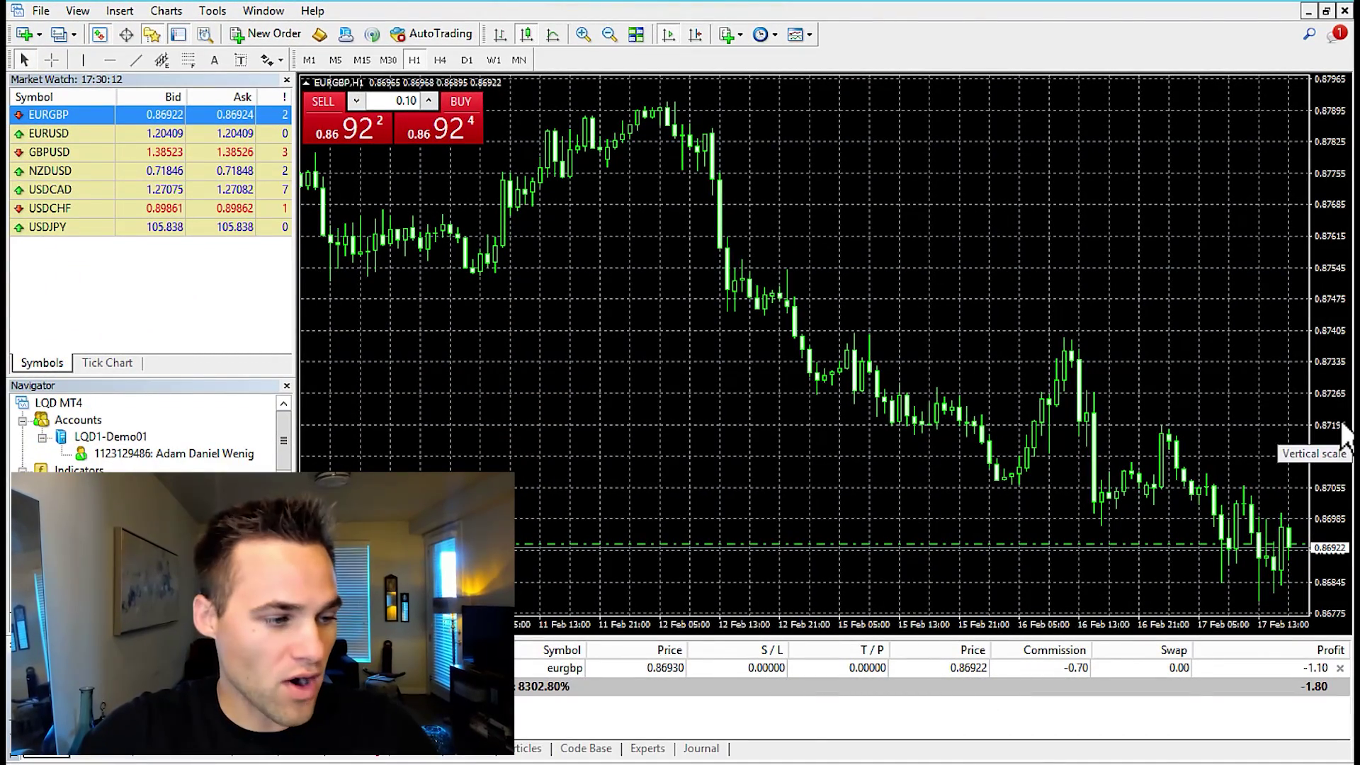
Rescale the EURGBP price axis to 0.88235–0.86500, then view the buy trade's Modify Order window and close it unchanged
left_click_drag(1331, 406, 1330, 445)
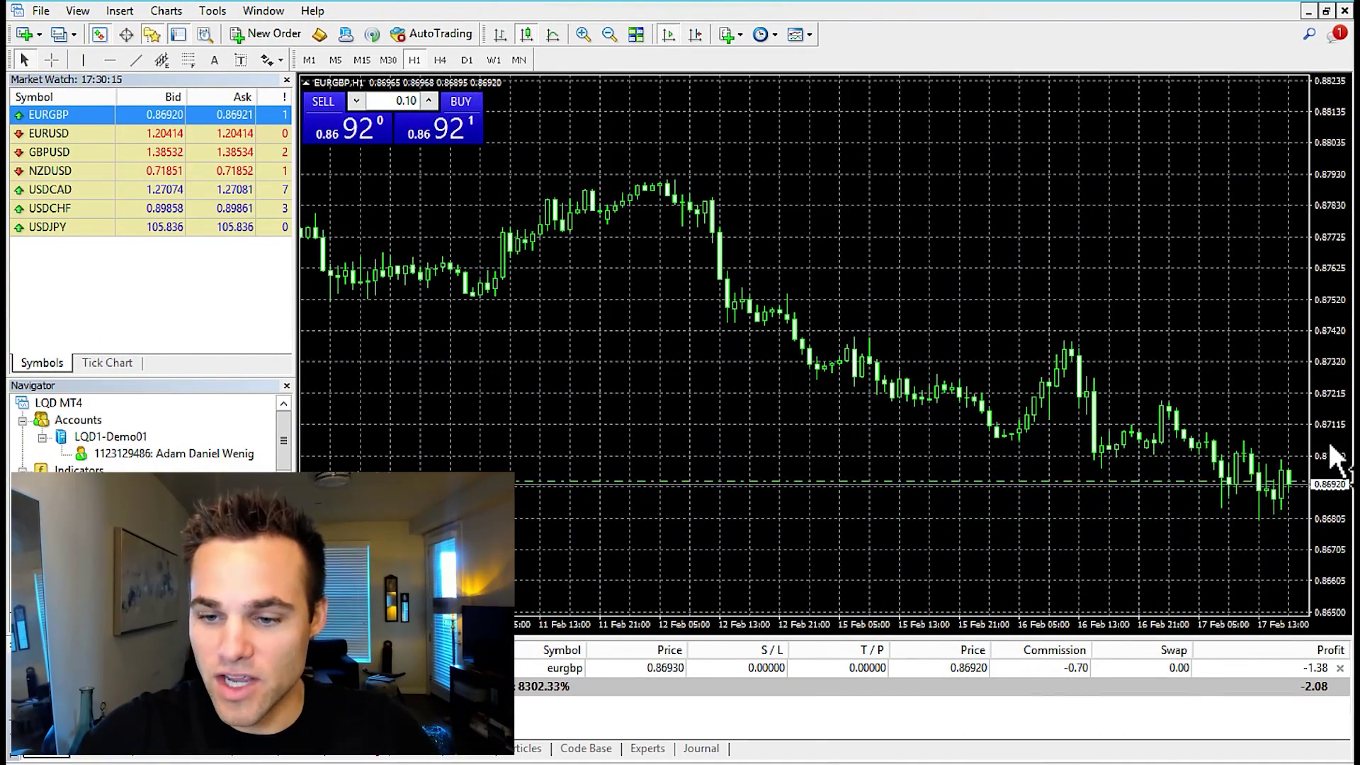
left_click(974, 669)
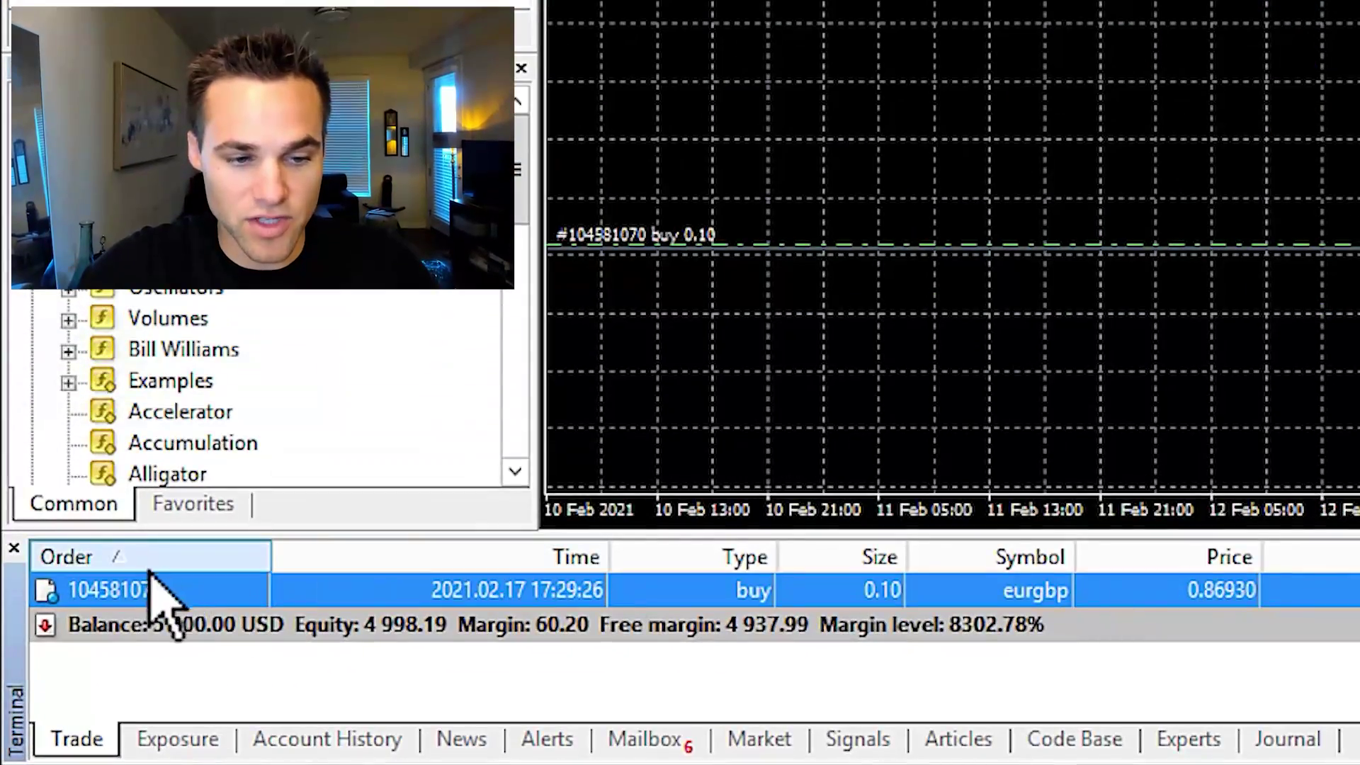
right_click(1359, 582)
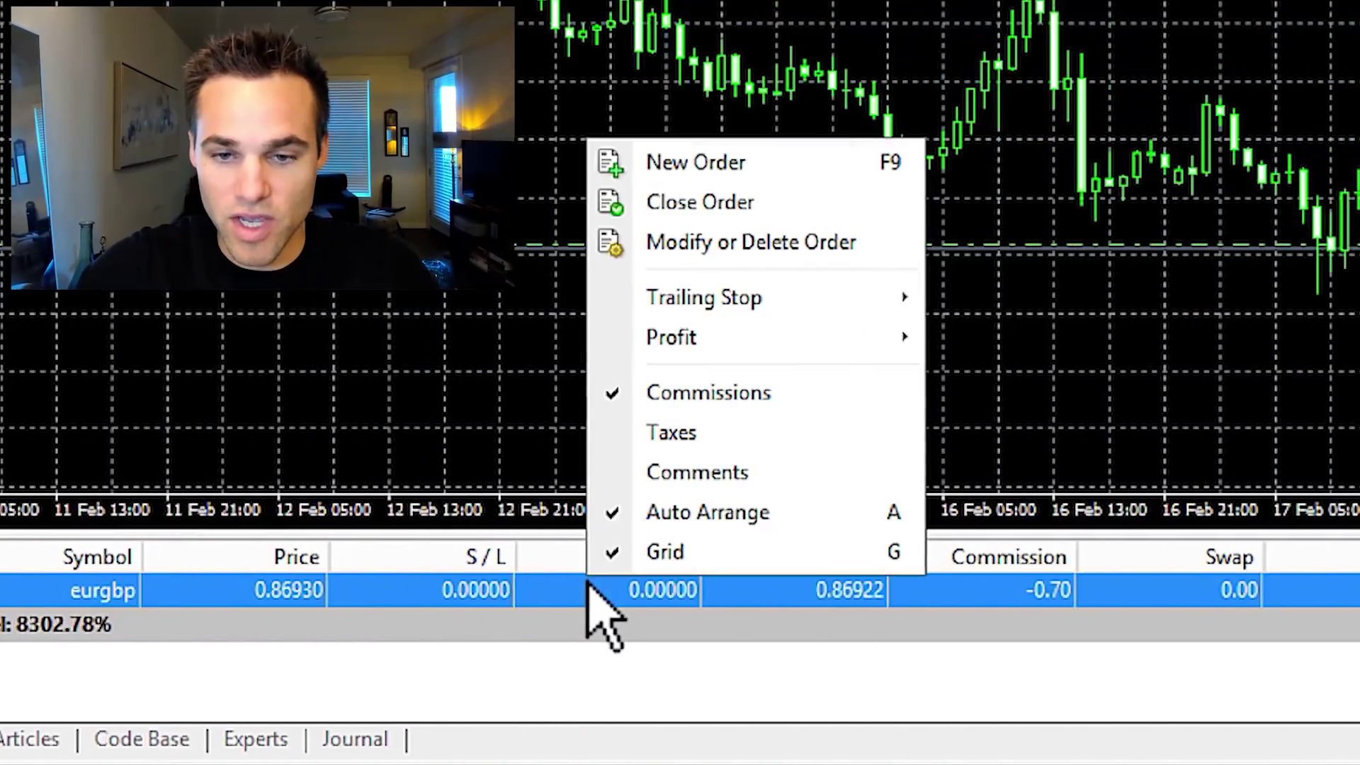
left_click(815, 248)
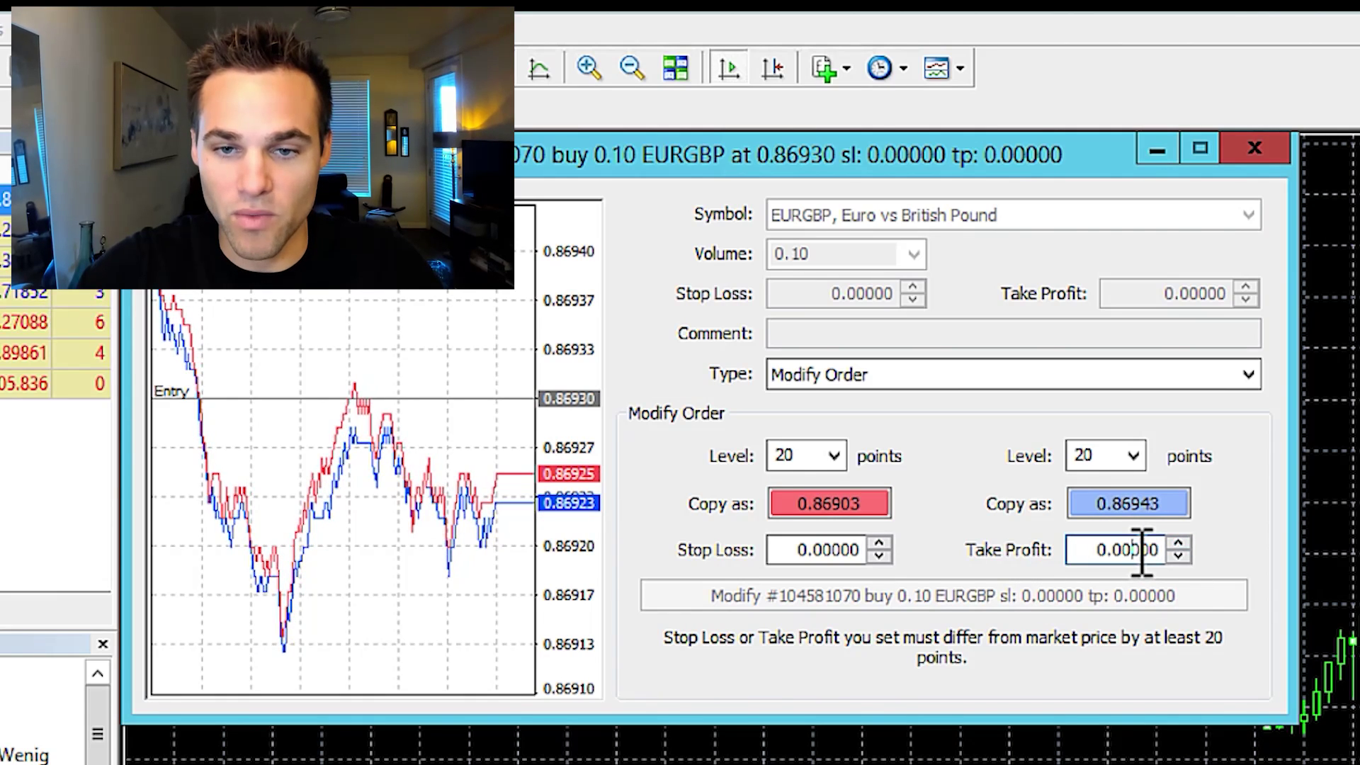
left_click(826, 551)
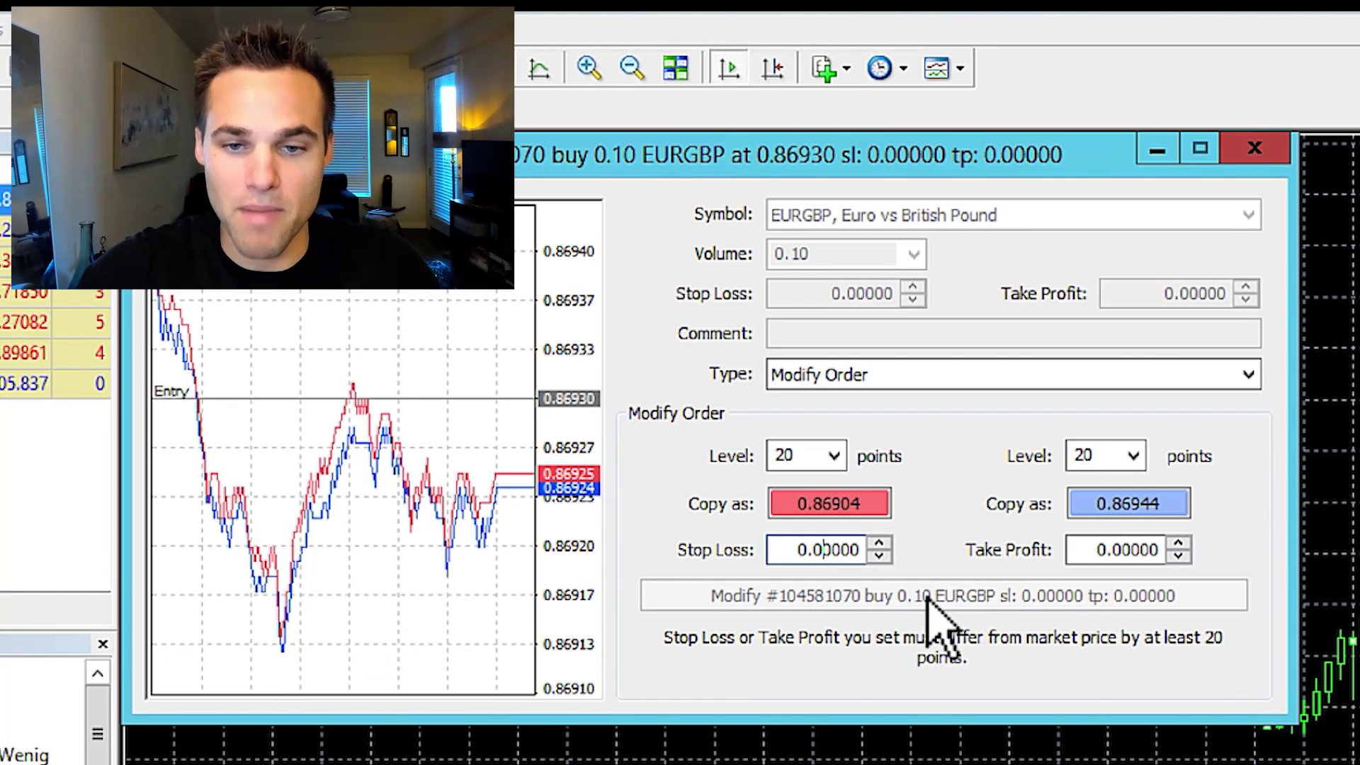
left_click(1266, 150)
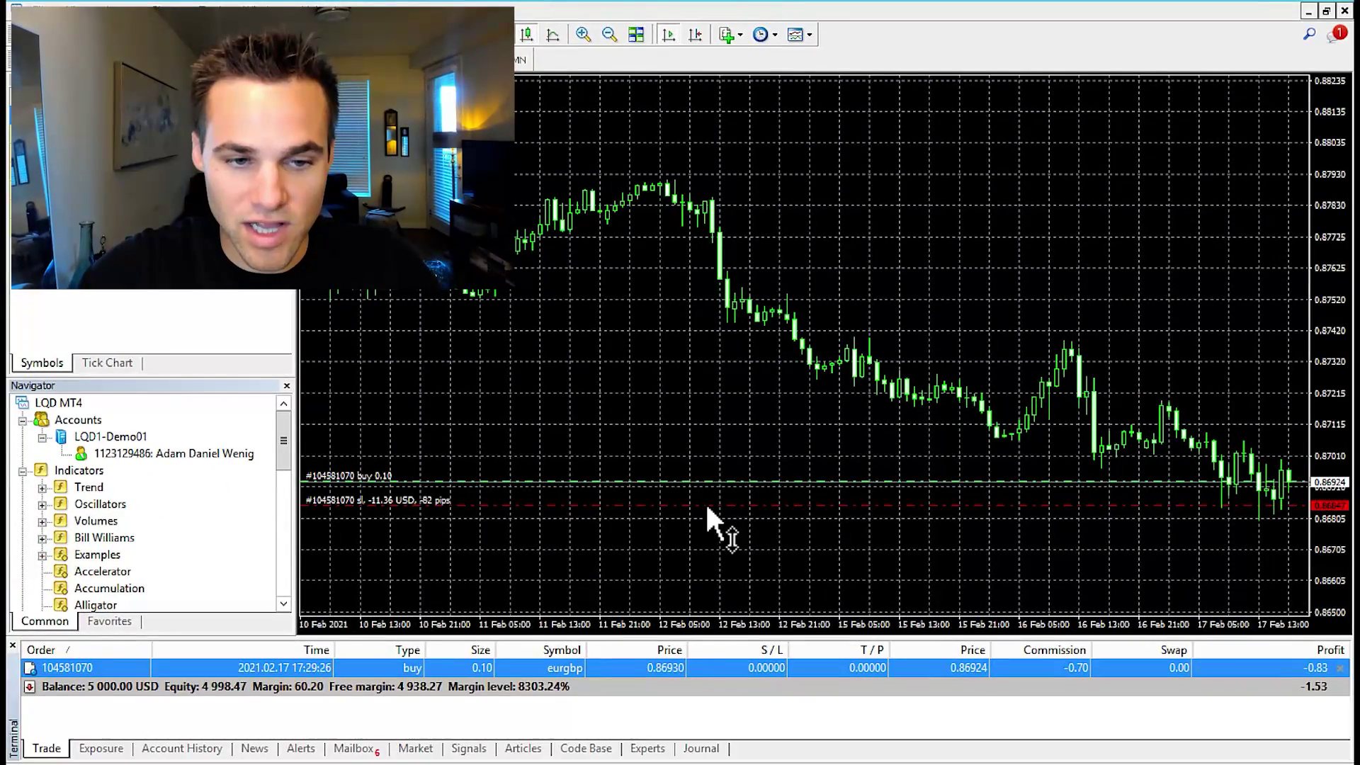
Drag the buy trade's stop loss down to 0.86728 and set its take profit at 0.87239
left_click_drag(707, 507, 707, 543)
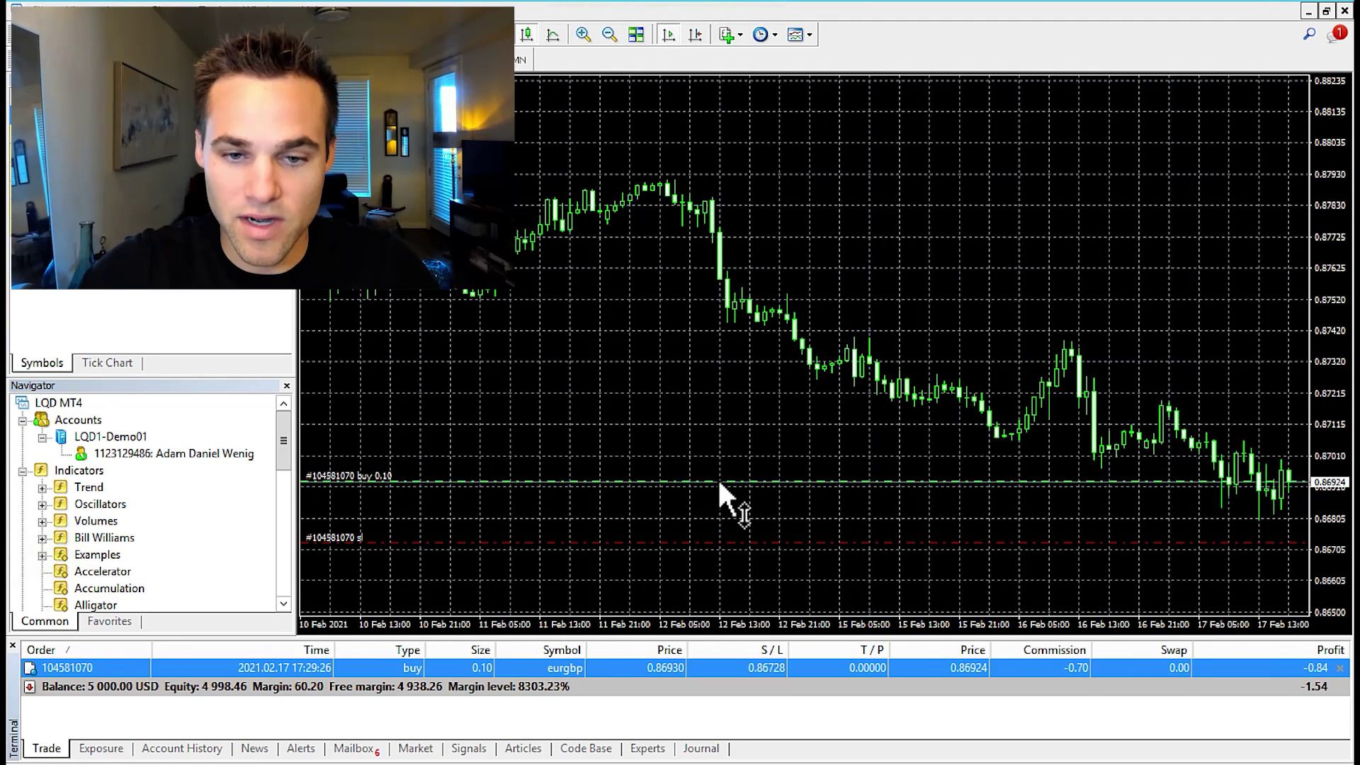
left_click_drag(733, 450, 733, 447)
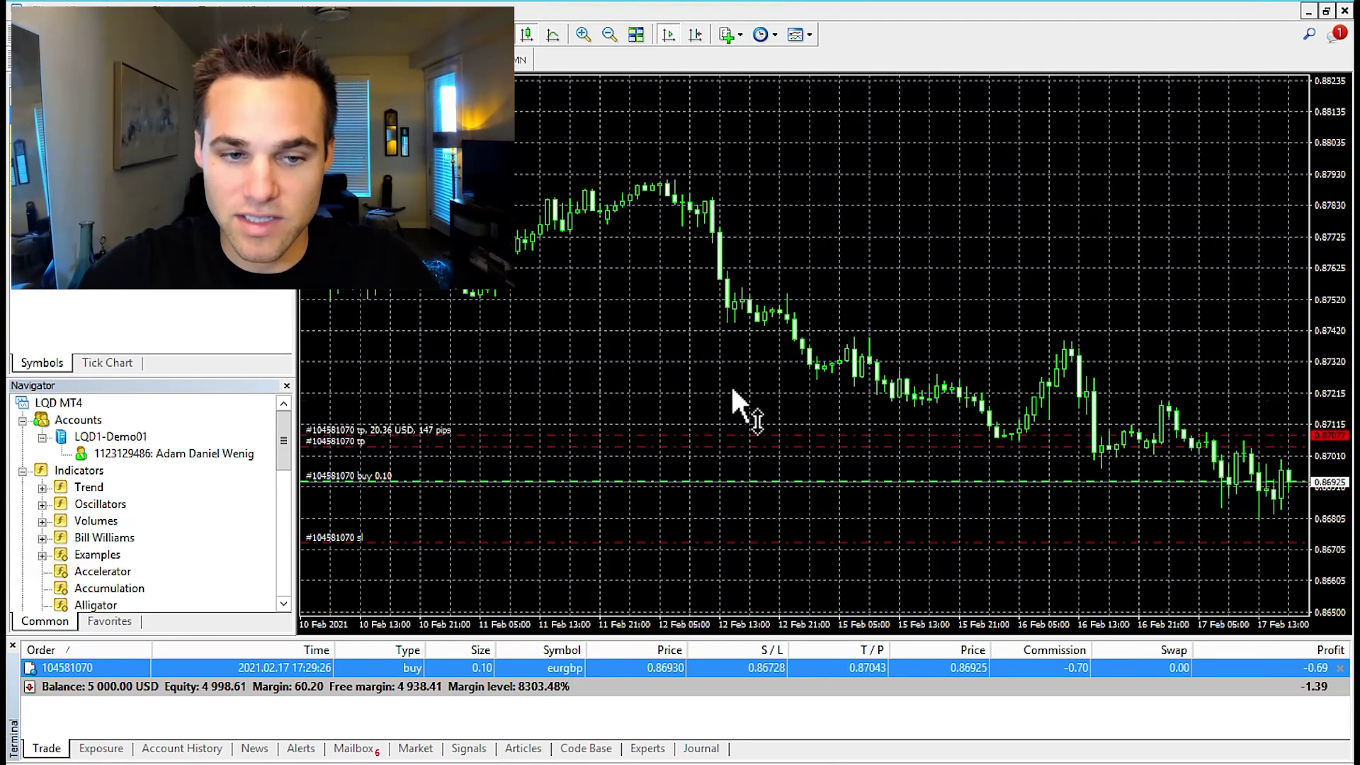
left_click_drag(736, 392, 736, 395)
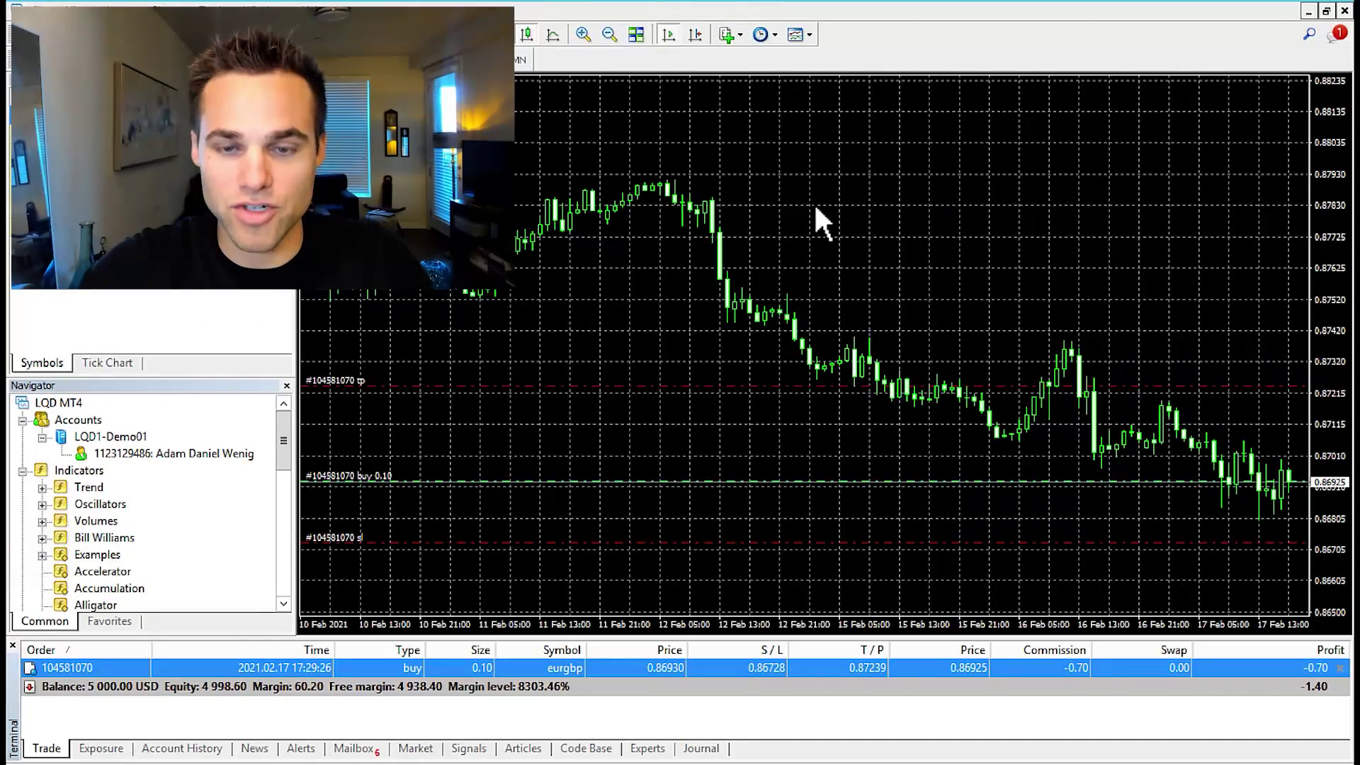
In Chart Properties Colors, set the chart background to Black
right_click(813, 204)
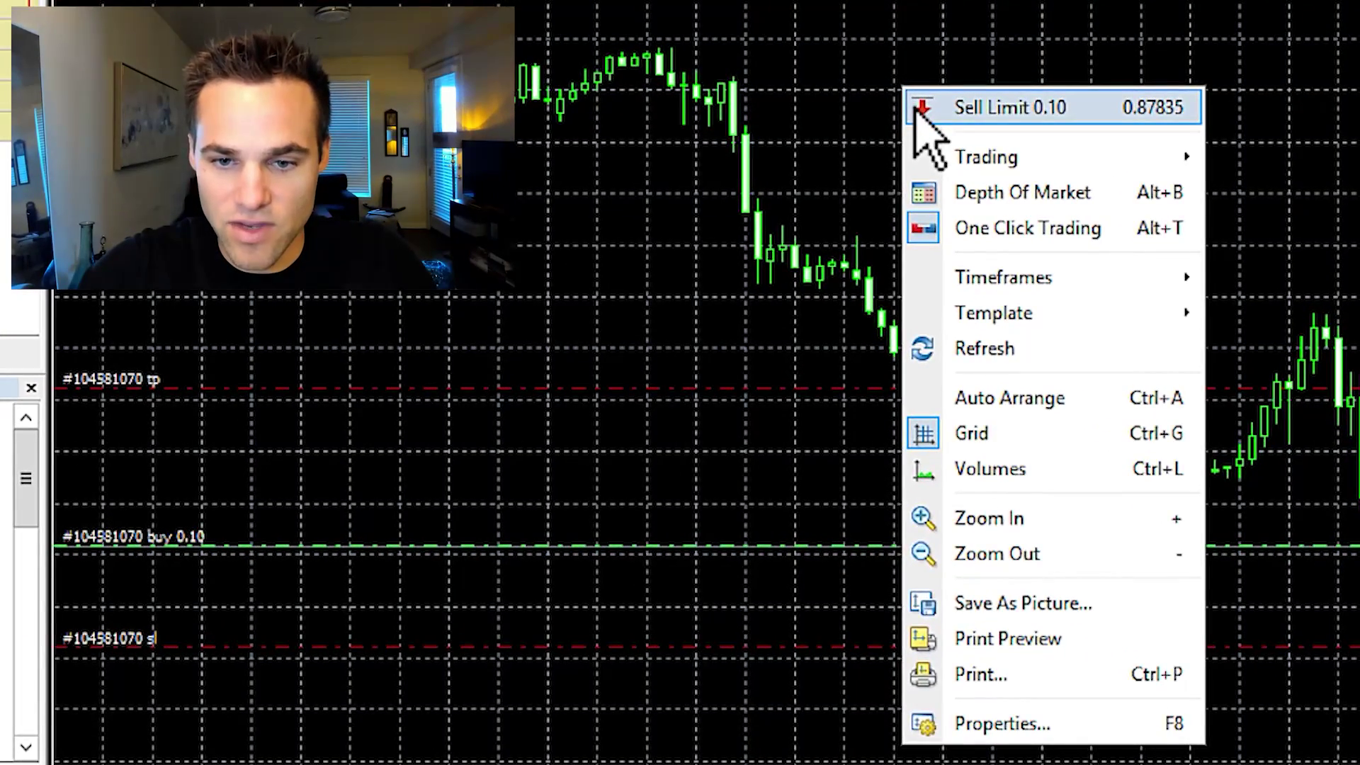
left_click(1038, 721)
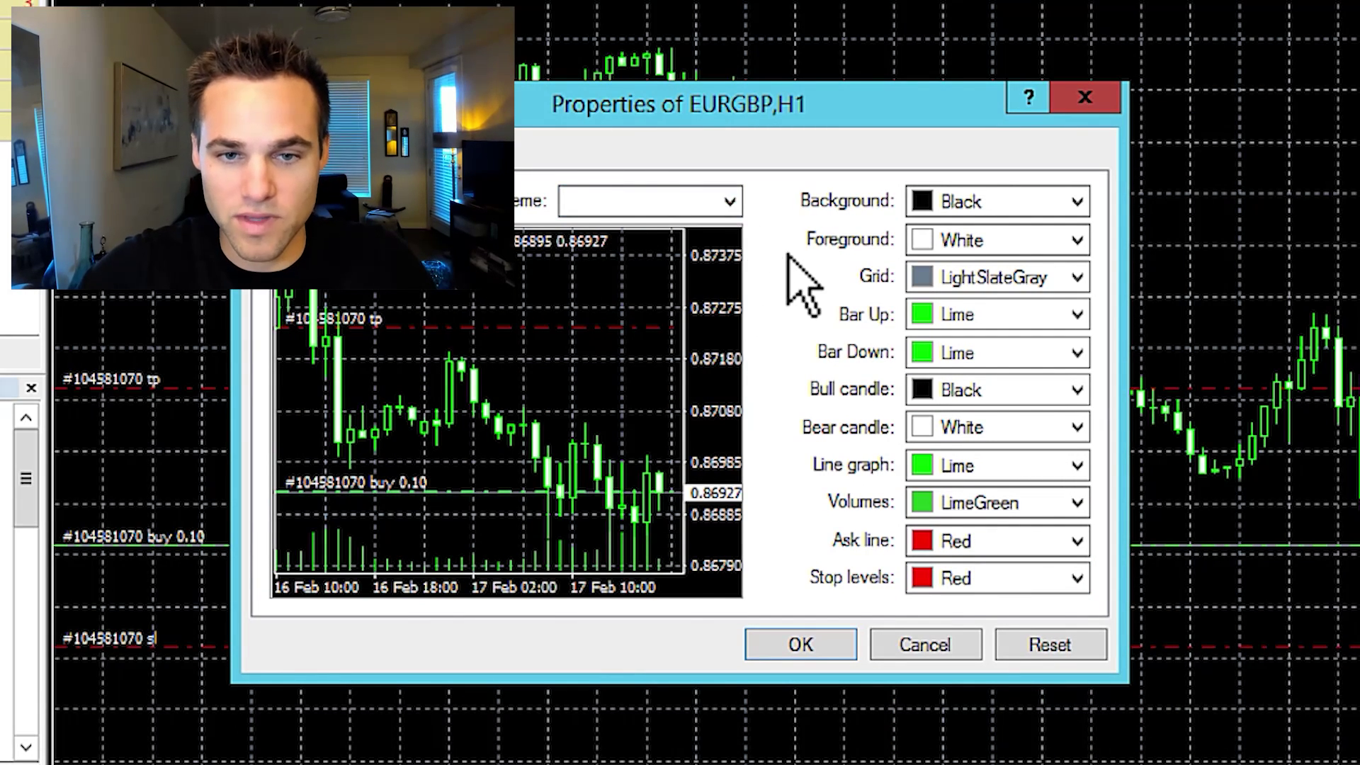
left_click(1077, 204)
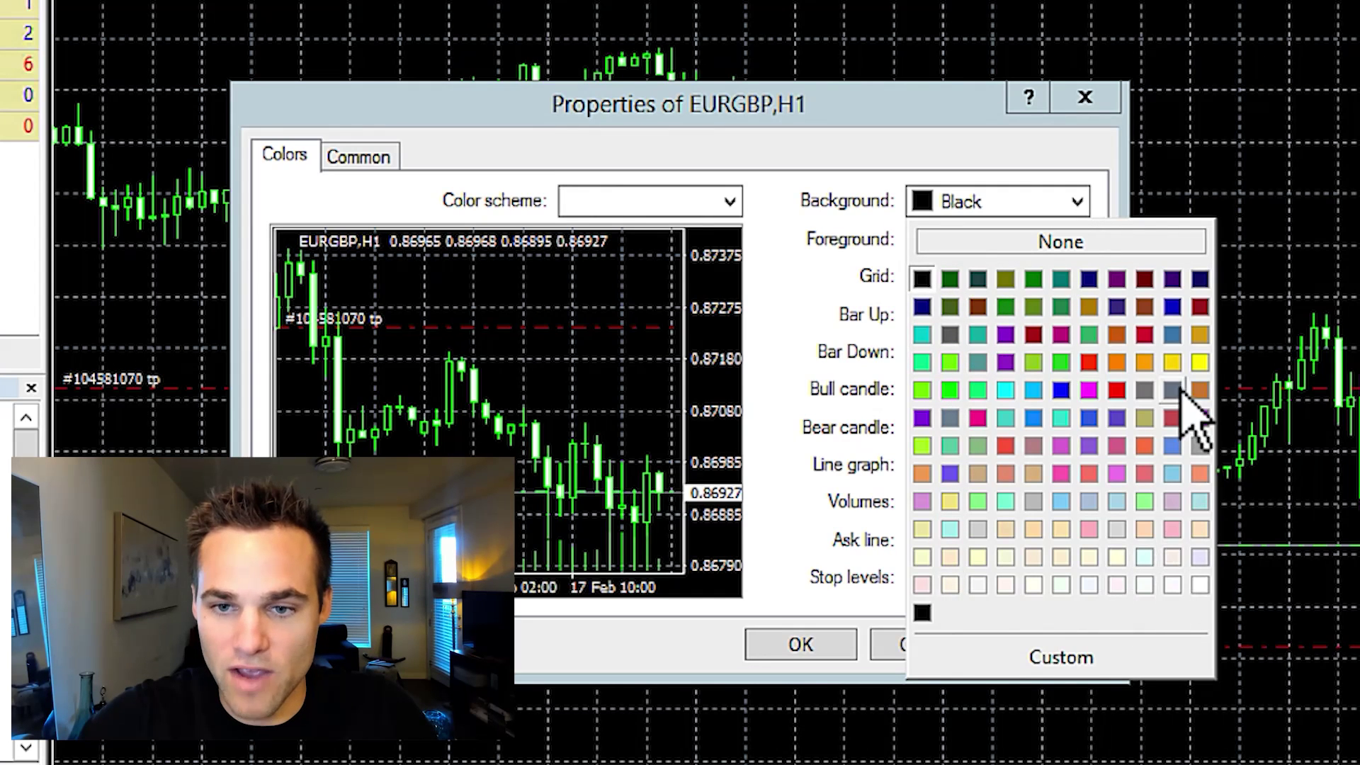
left_click(1199, 584)
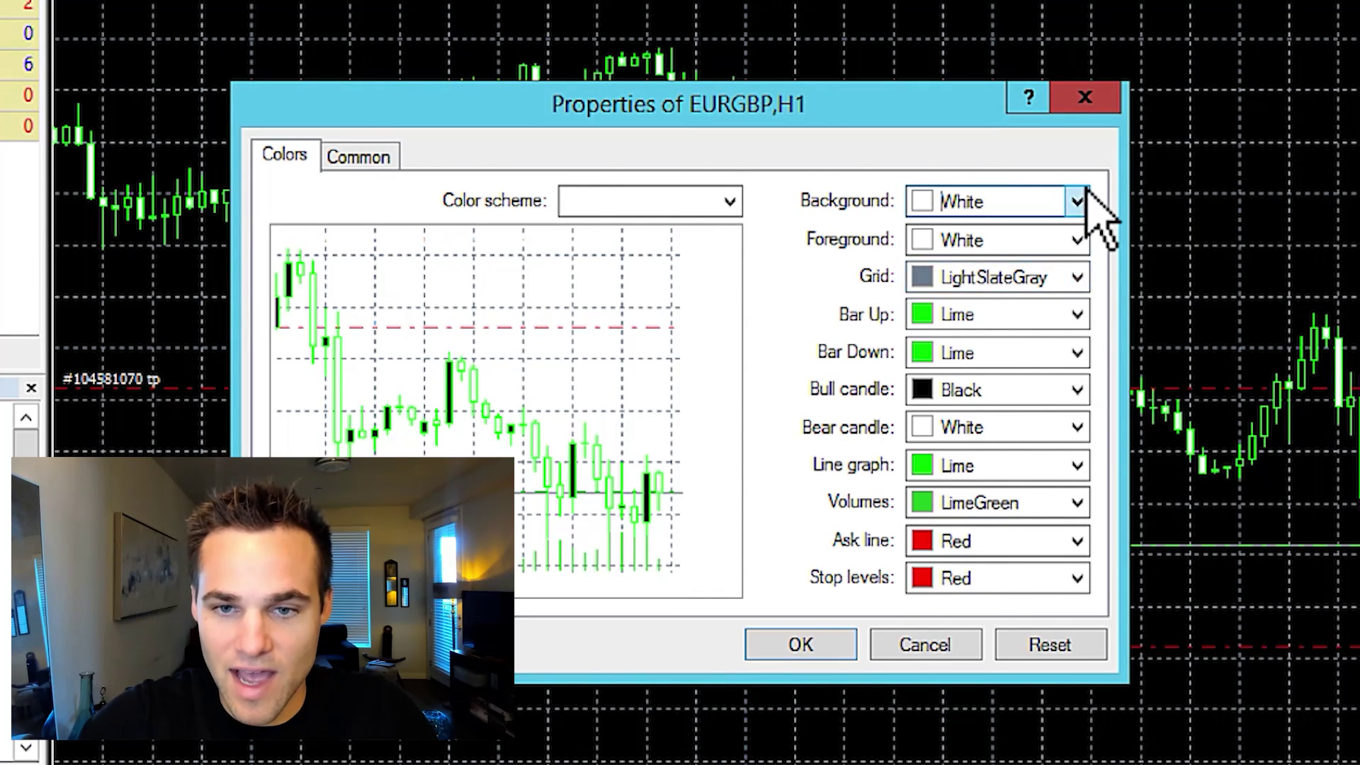
left_click(1082, 207)
left_click(927, 282)
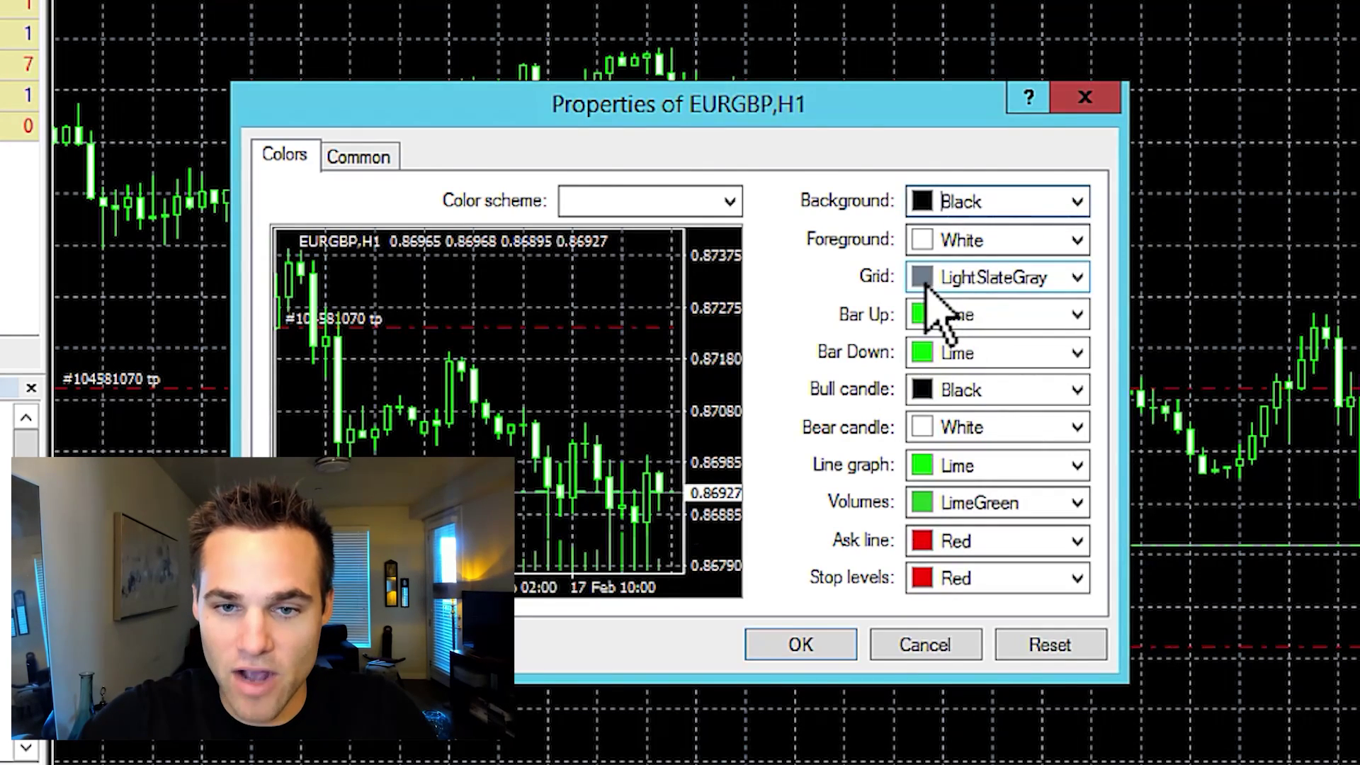
Set the chart foreground colour to White
left_click(1077, 242)
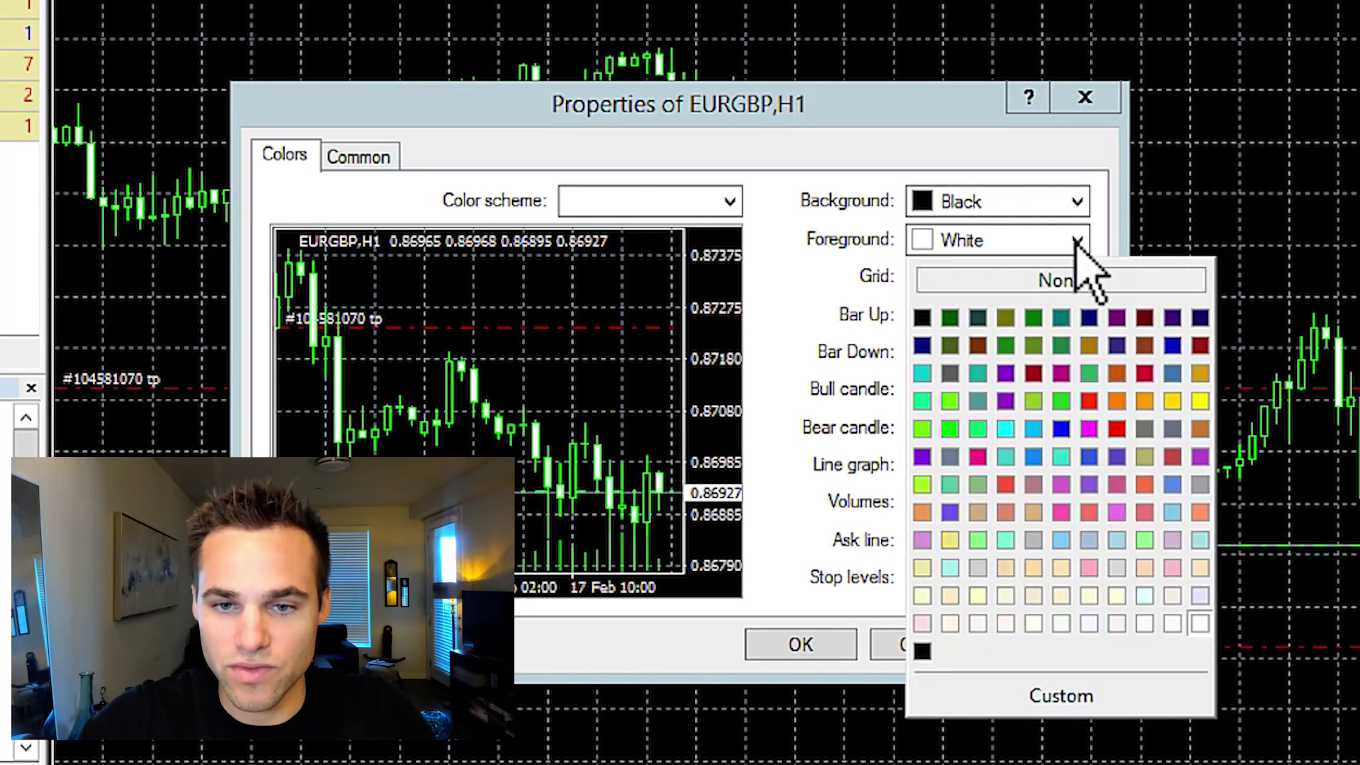
left_click(1060, 373)
left_click(1057, 241)
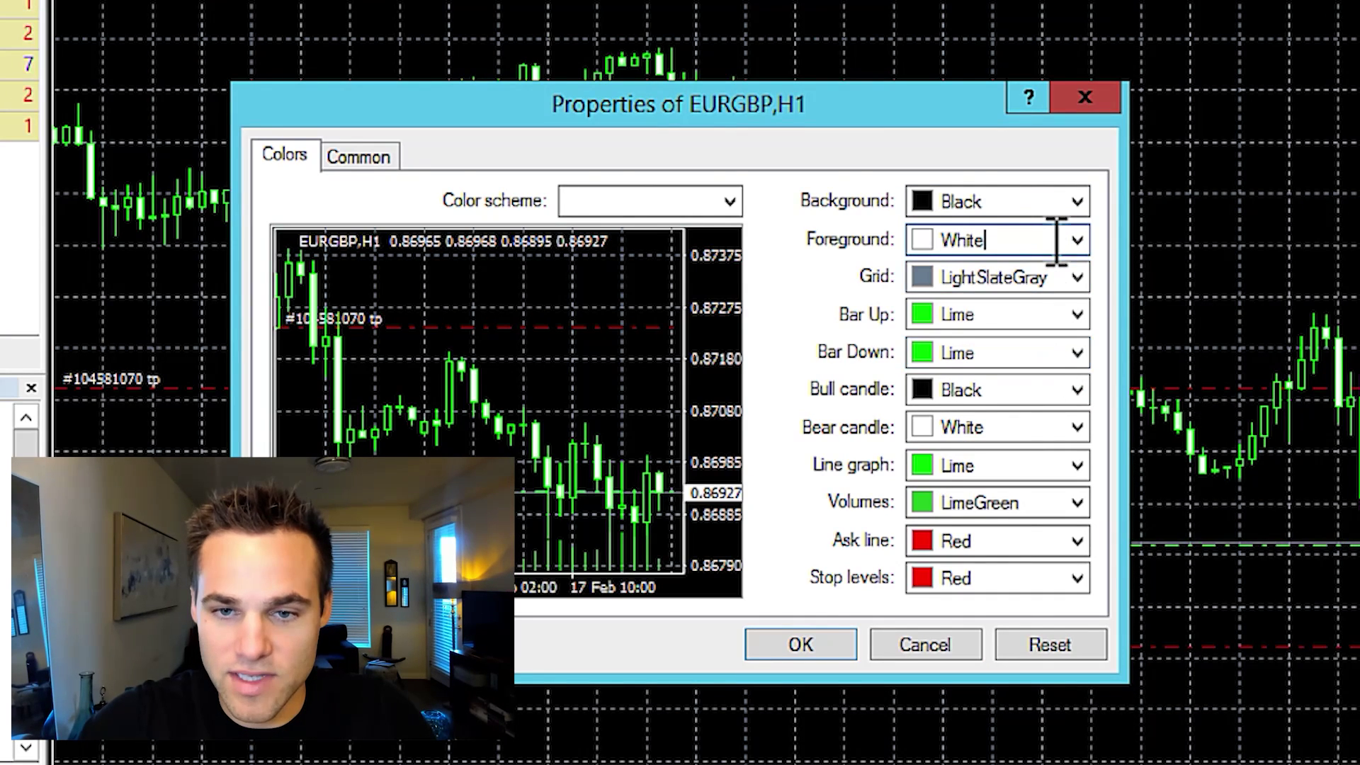
left_click(1078, 241)
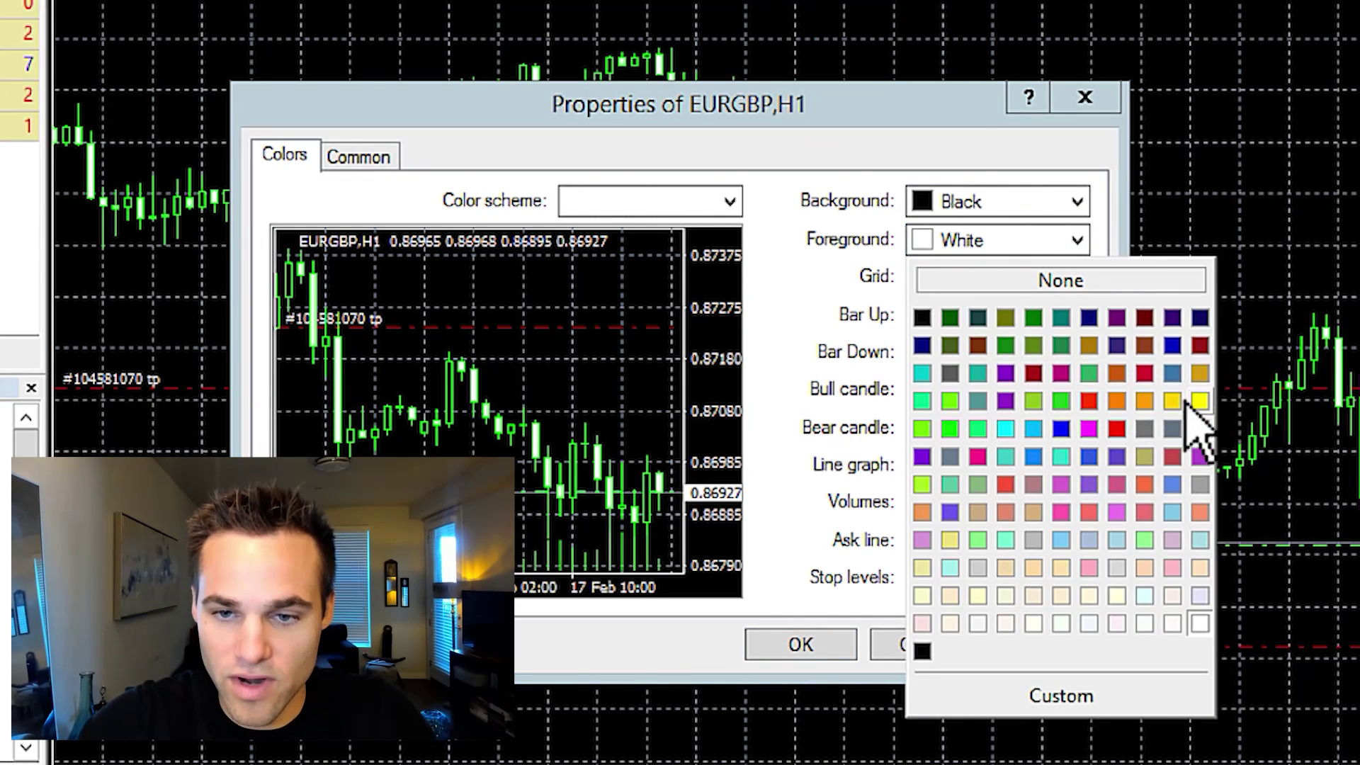
left_click(1117, 428)
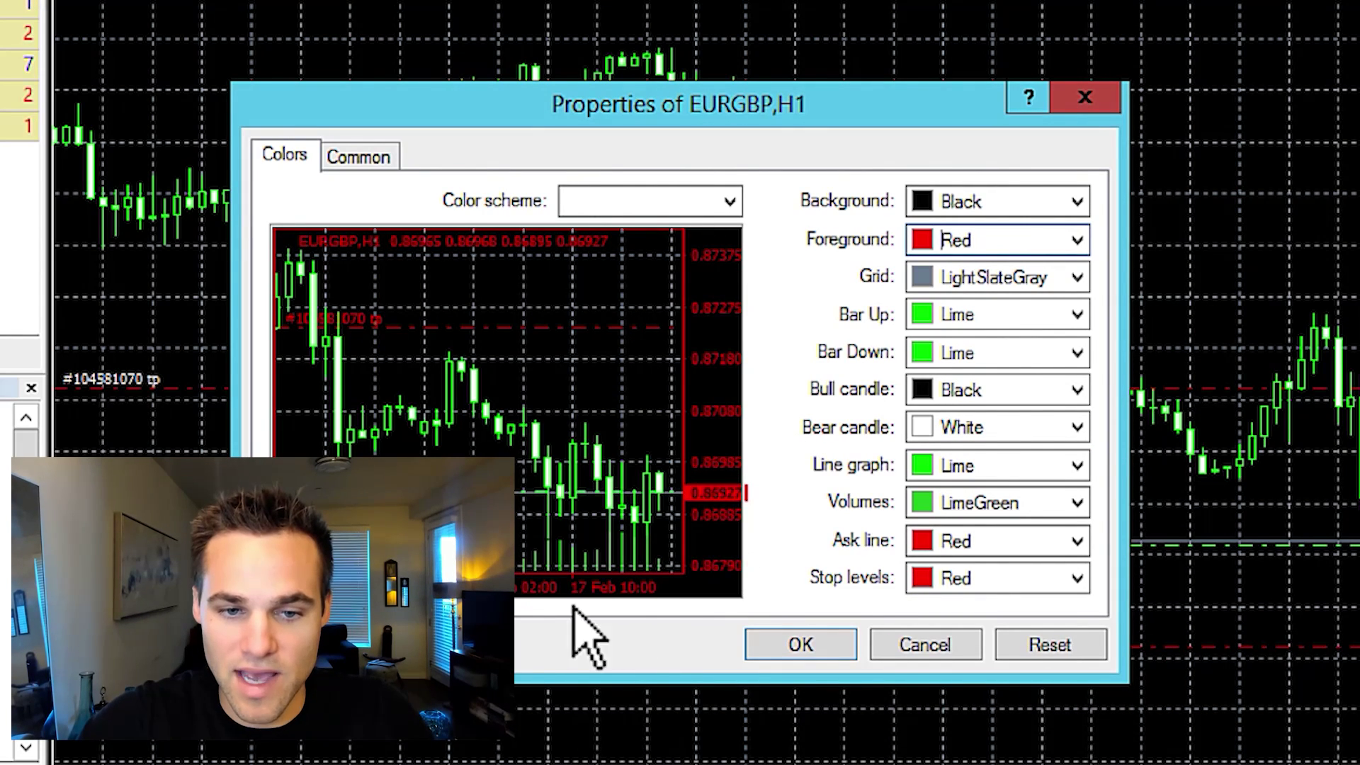
left_click(1078, 241)
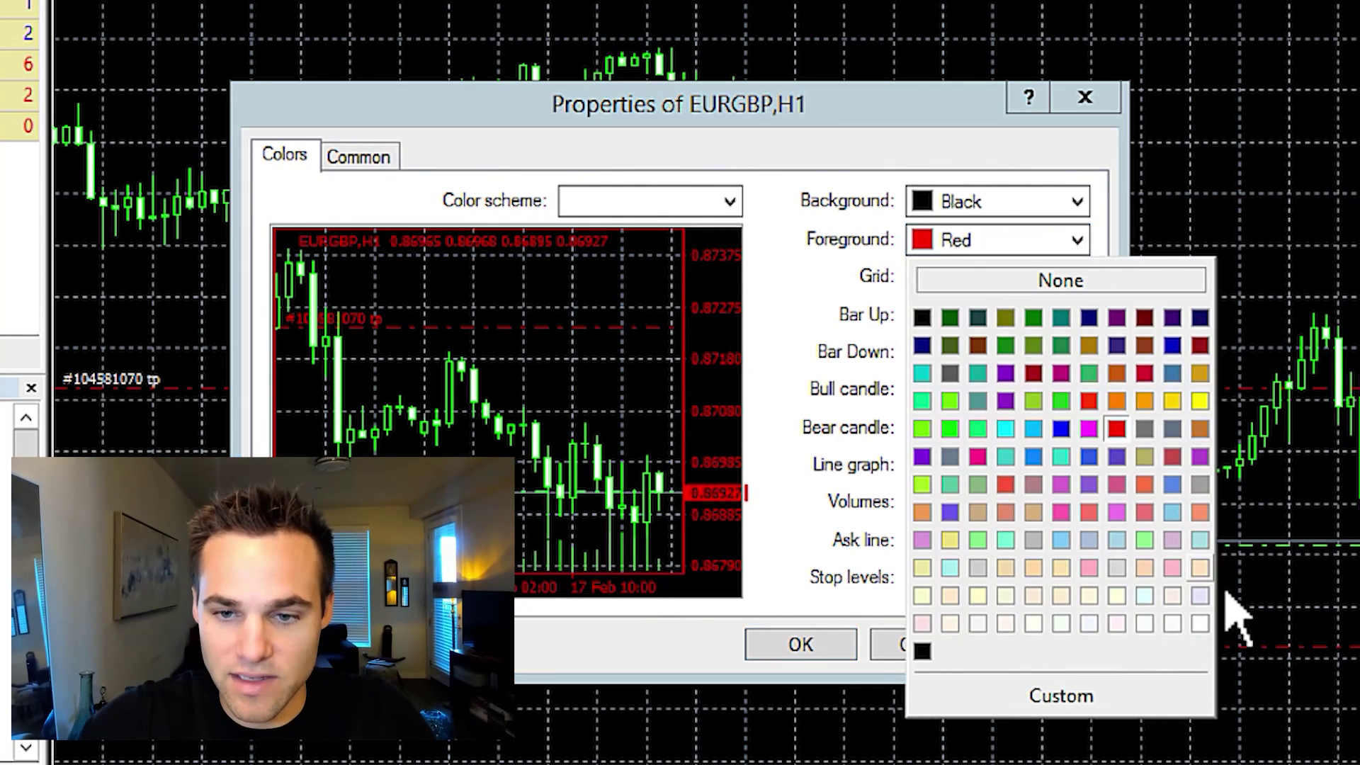
left_click(1200, 624)
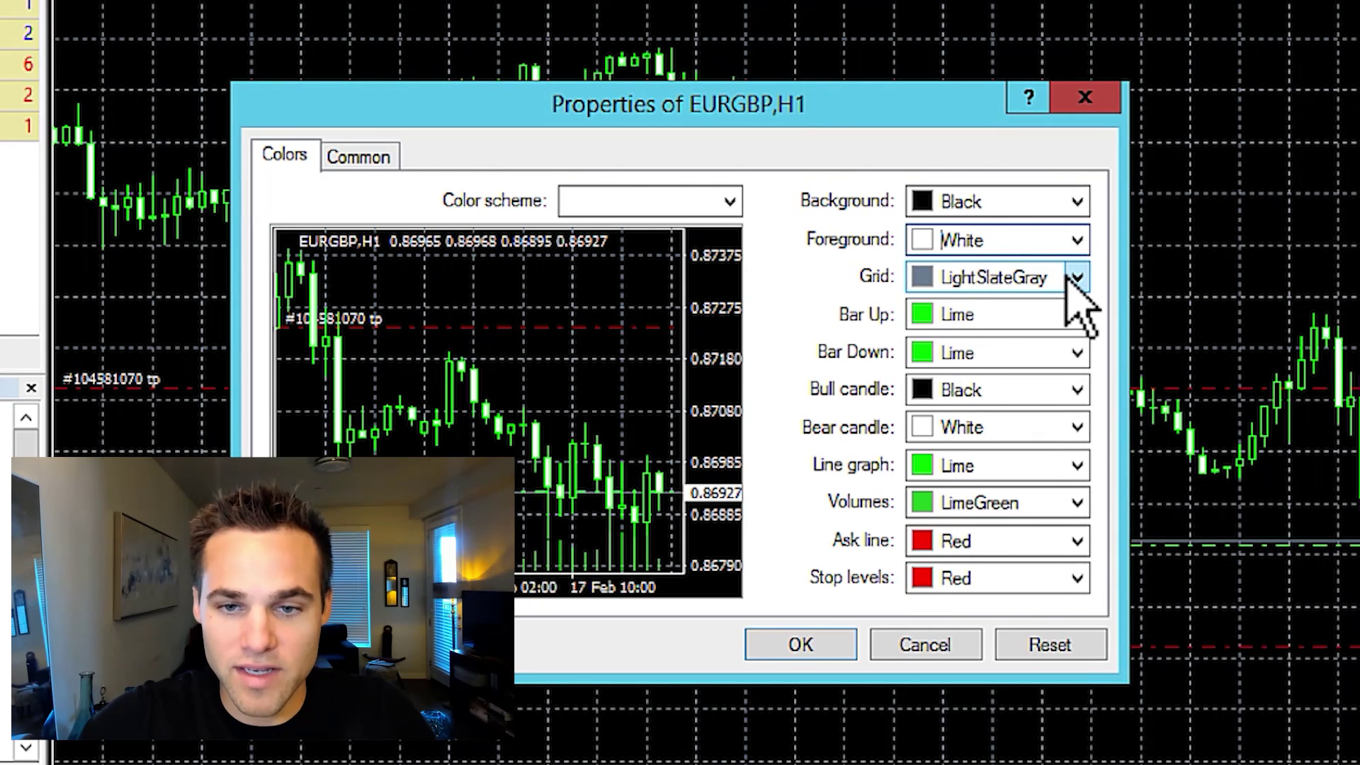
Set Grid to None, Bar Down to White and Bull candle to Lime, and apply
left_click(1073, 278)
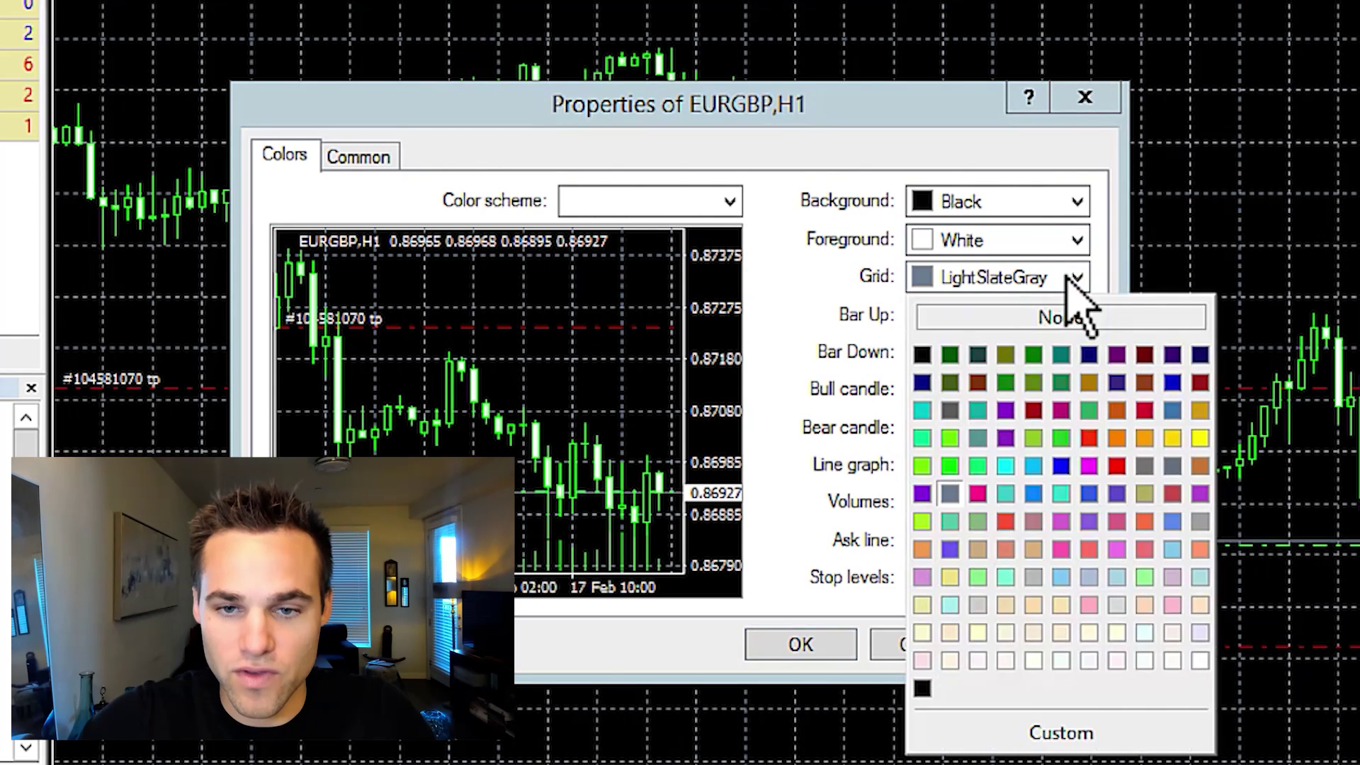
left_click(1077, 319)
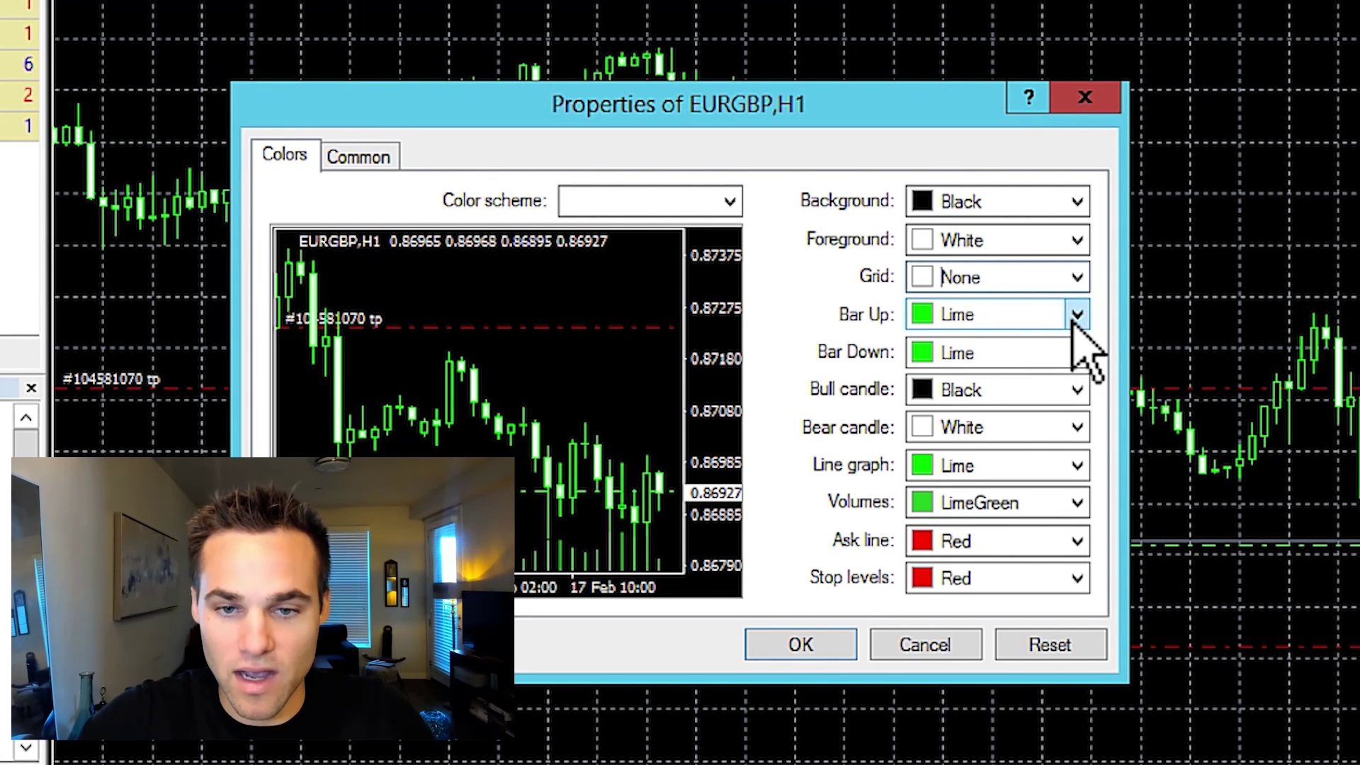
left_click(1077, 353)
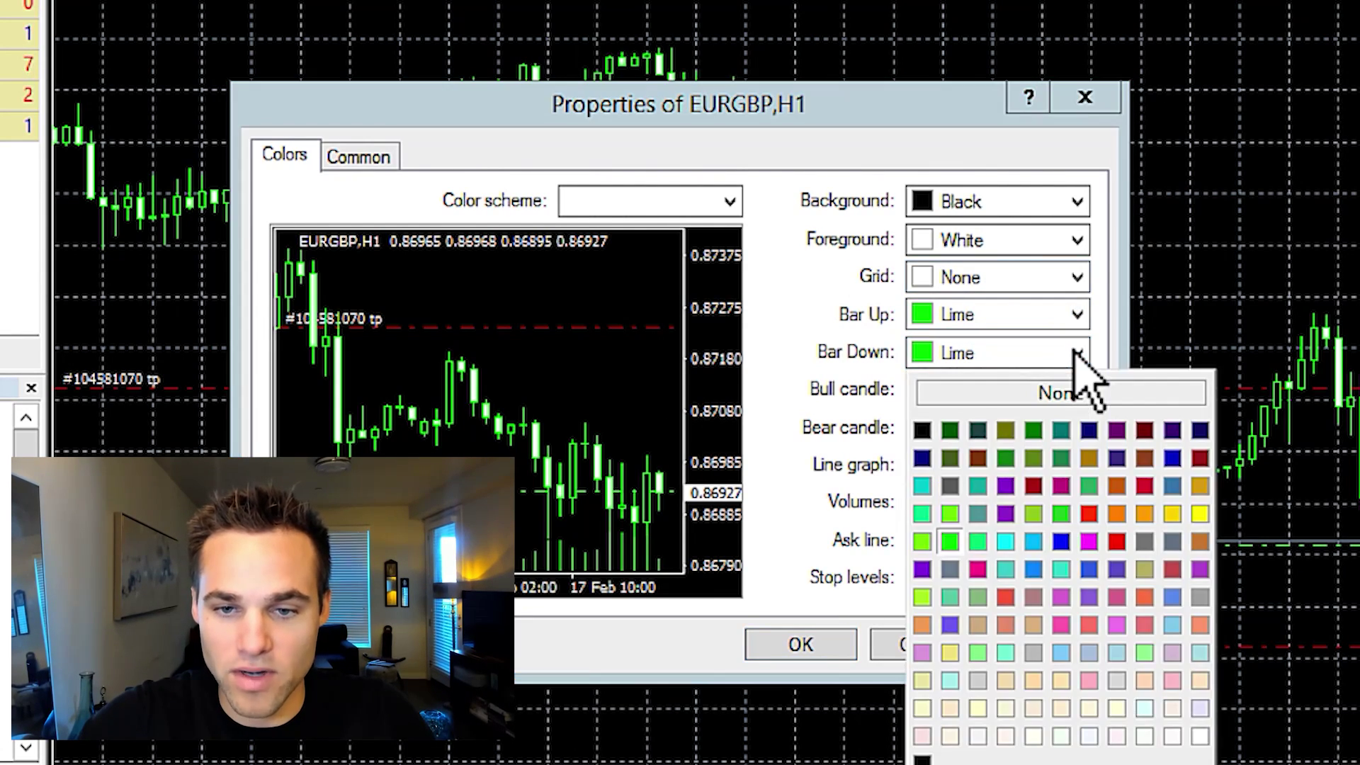
left_click(1201, 737)
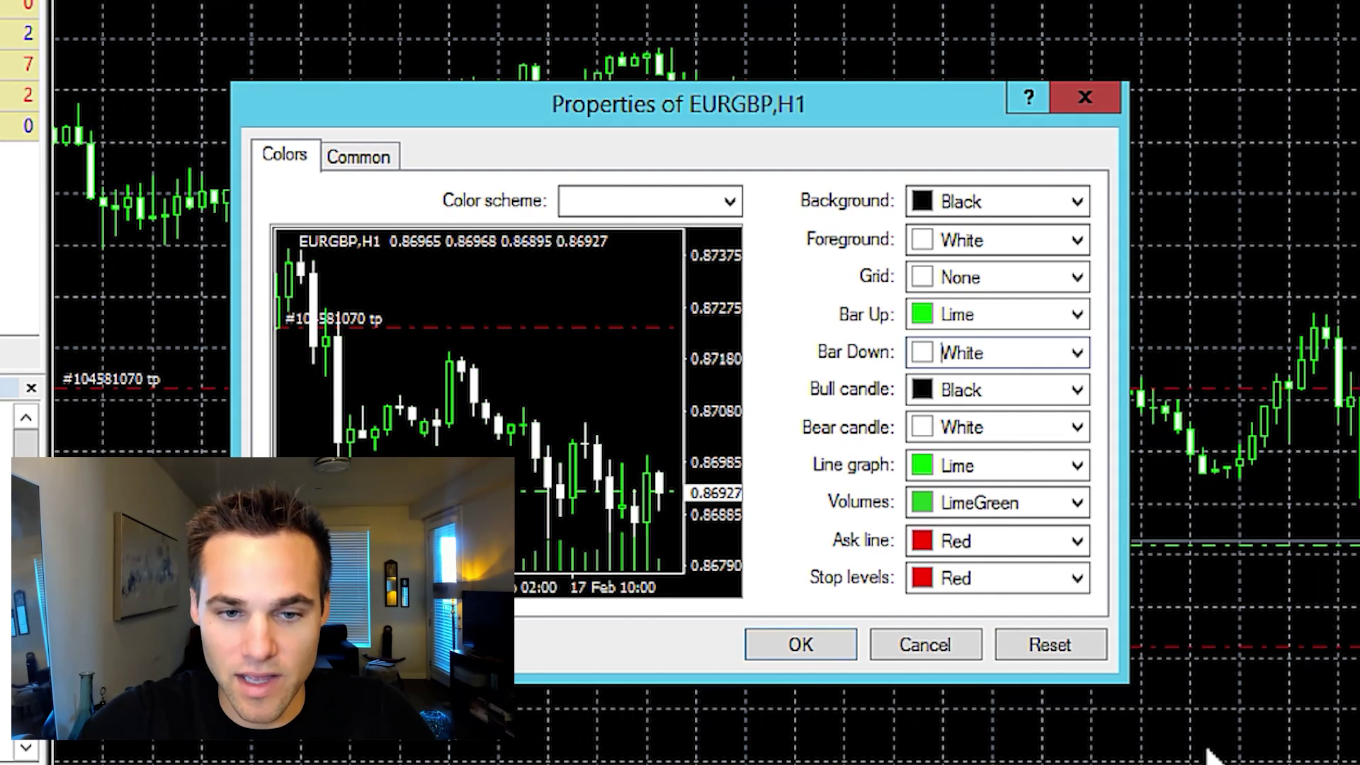
left_click(1076, 390)
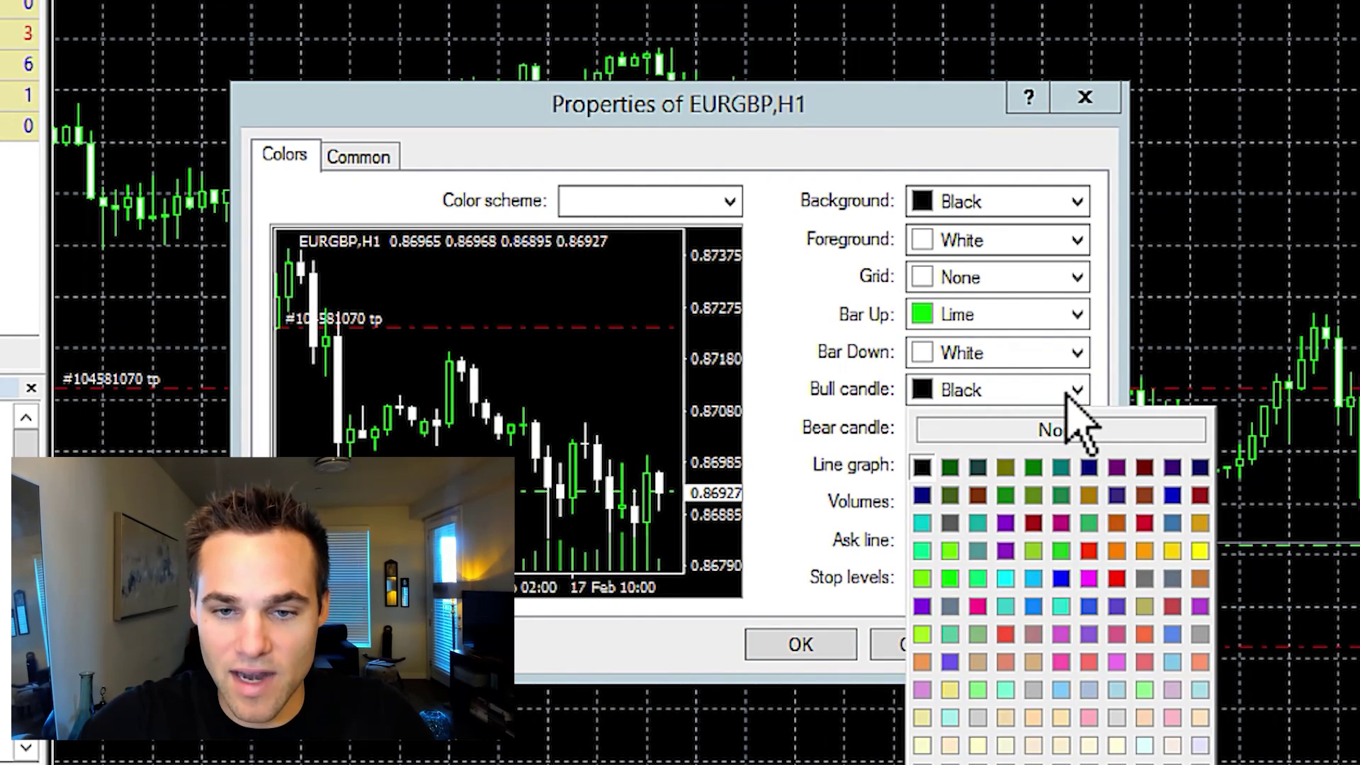
left_click(951, 580)
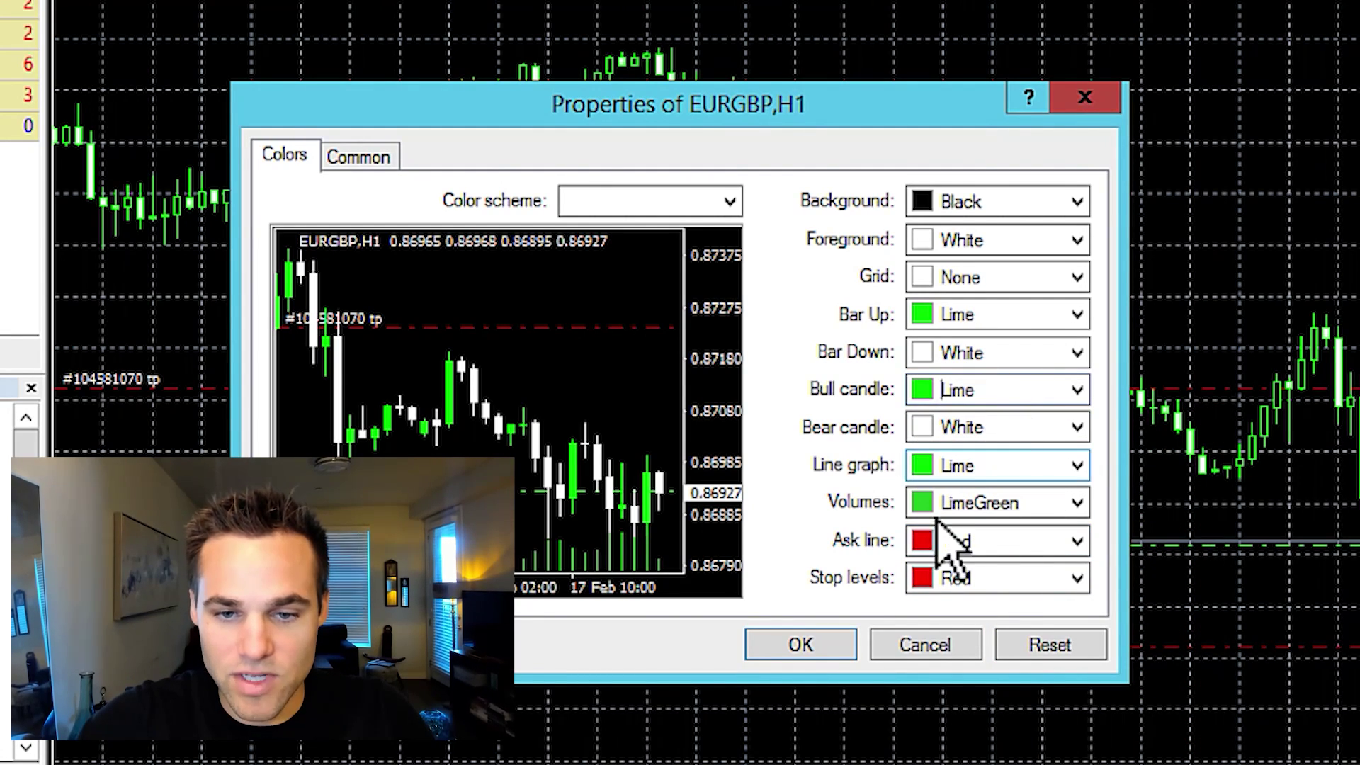
left_click(802, 645)
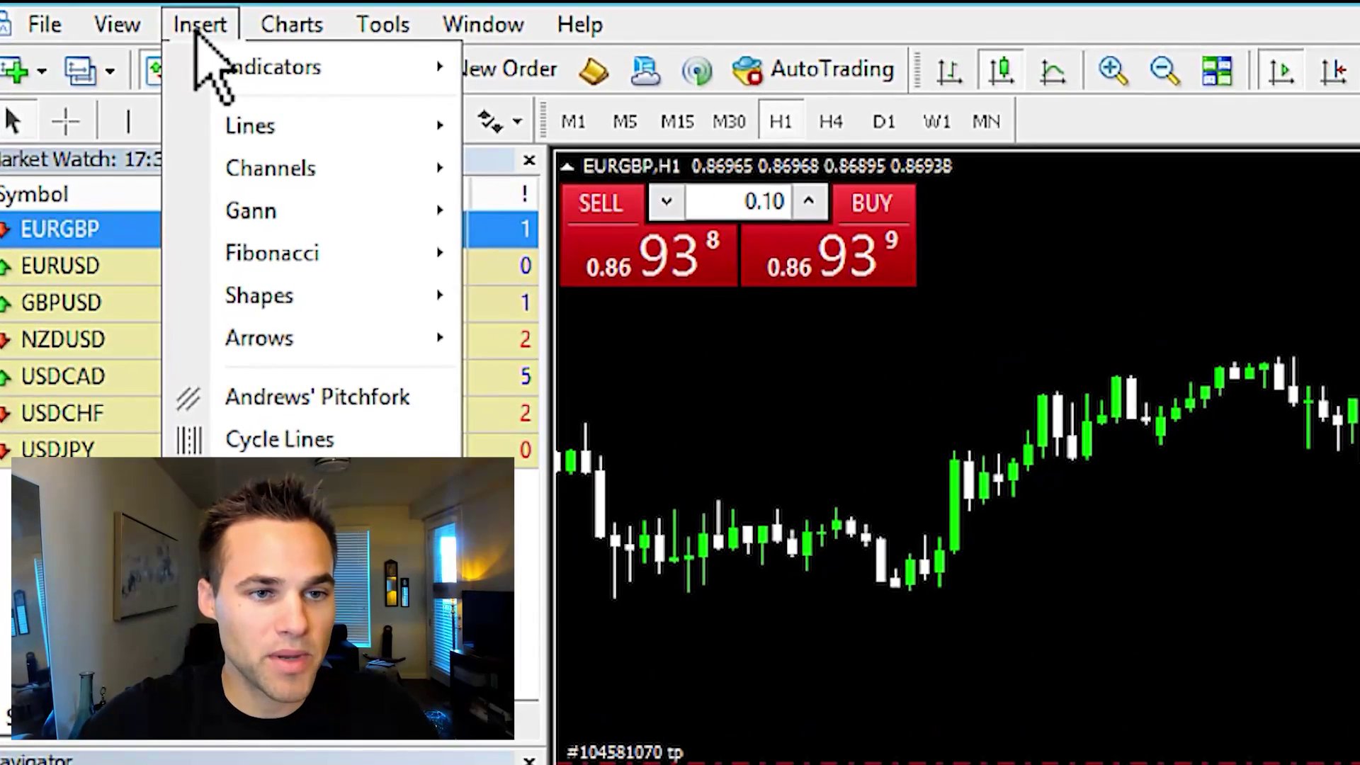
Draw a downward trendline from the swing high along the falling highs
mouse_move(272, 129)
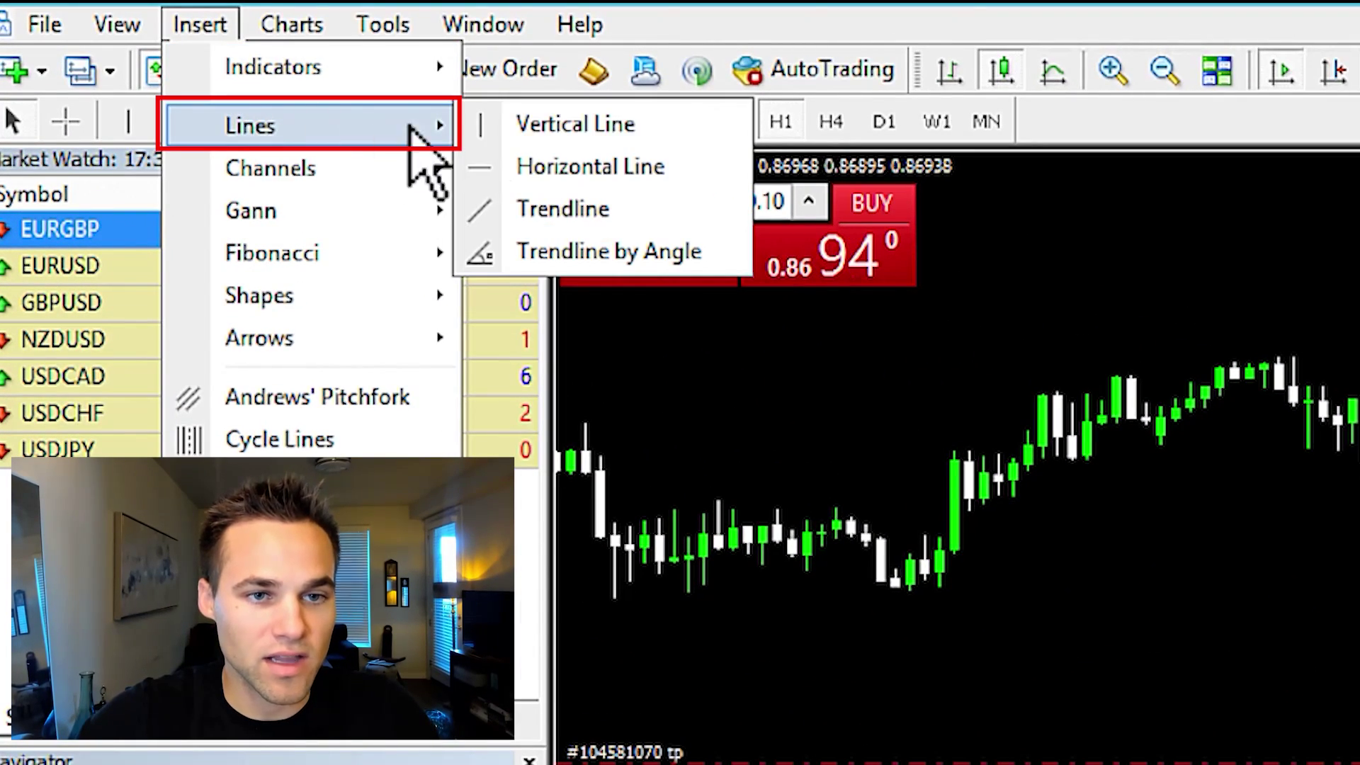
left_click(611, 208)
left_click_drag(1277, 346, 1359, 441)
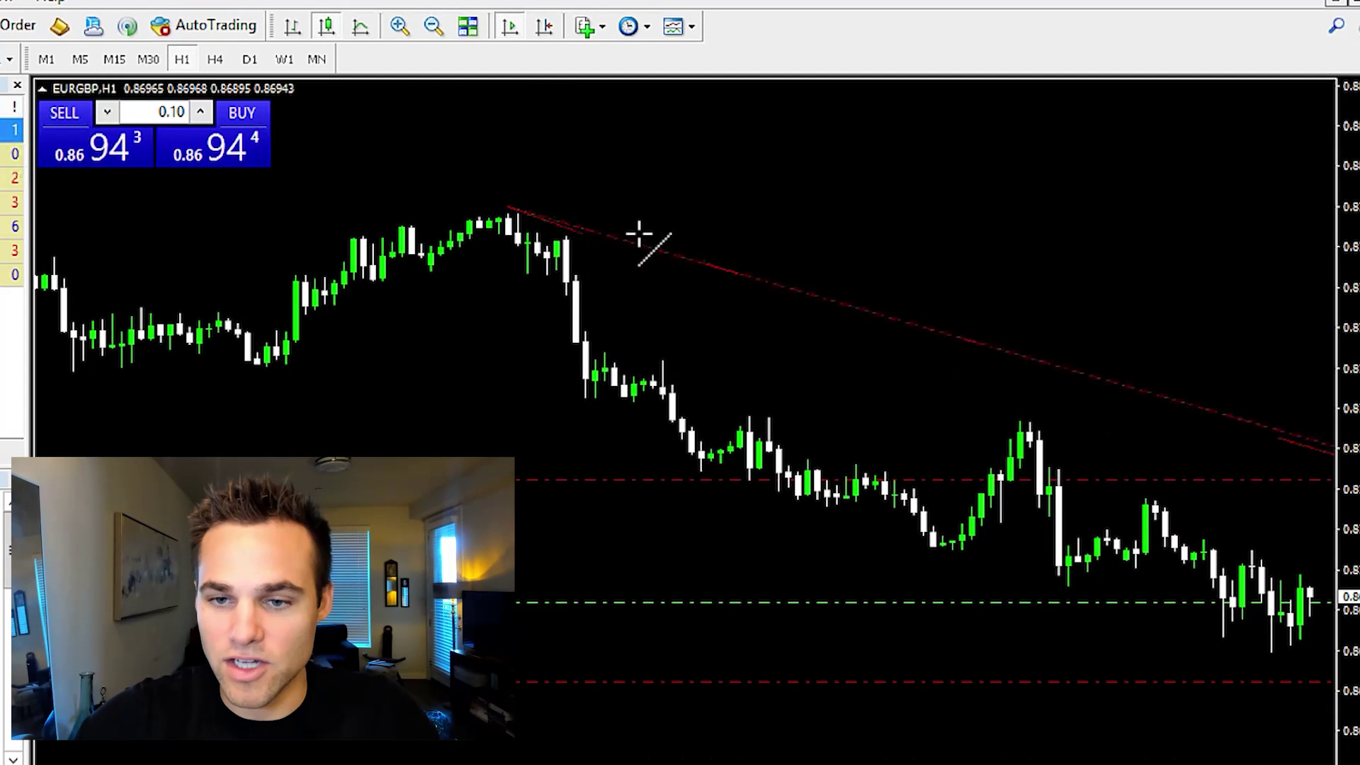
left_click_drag(636, 269, 645, 273)
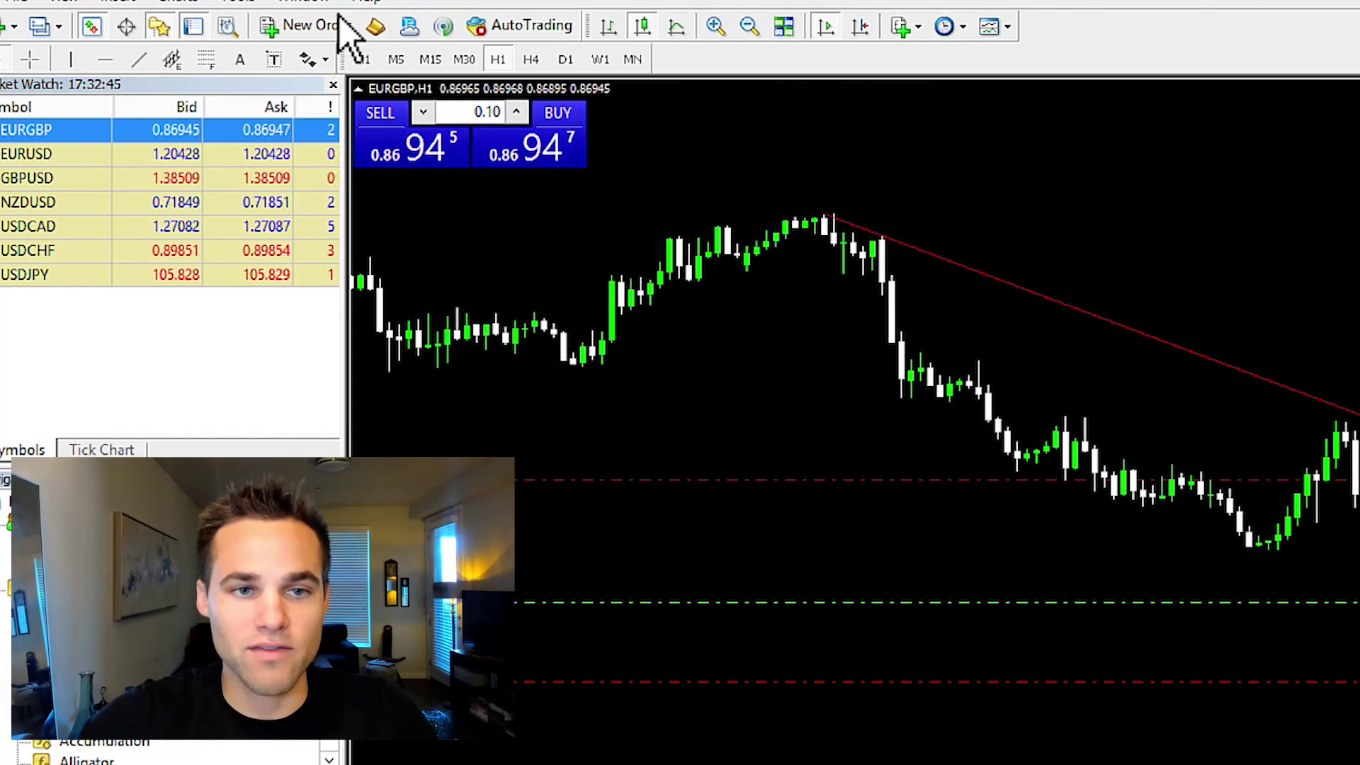
Draw a blue rectangle around the sideways candles left of the rally
left_click(116, 2)
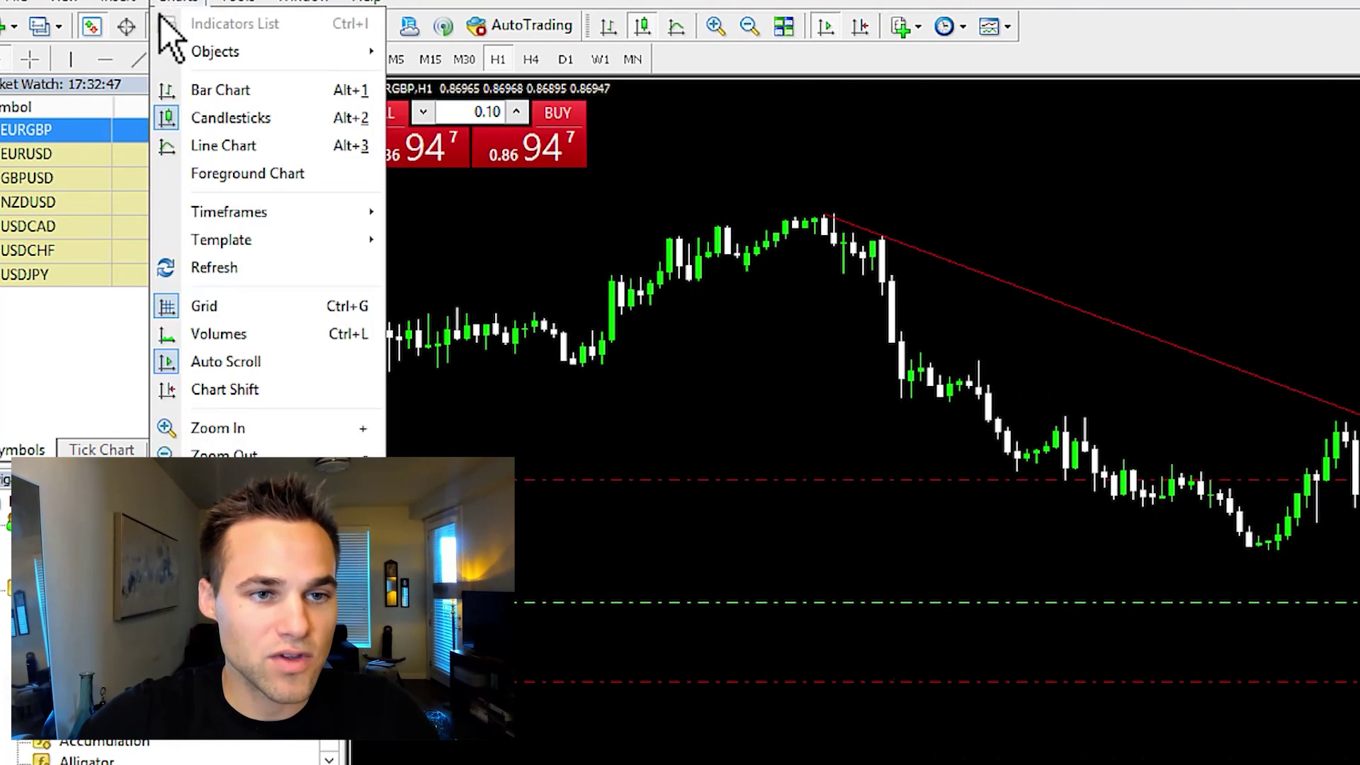
mouse_move(117, 4)
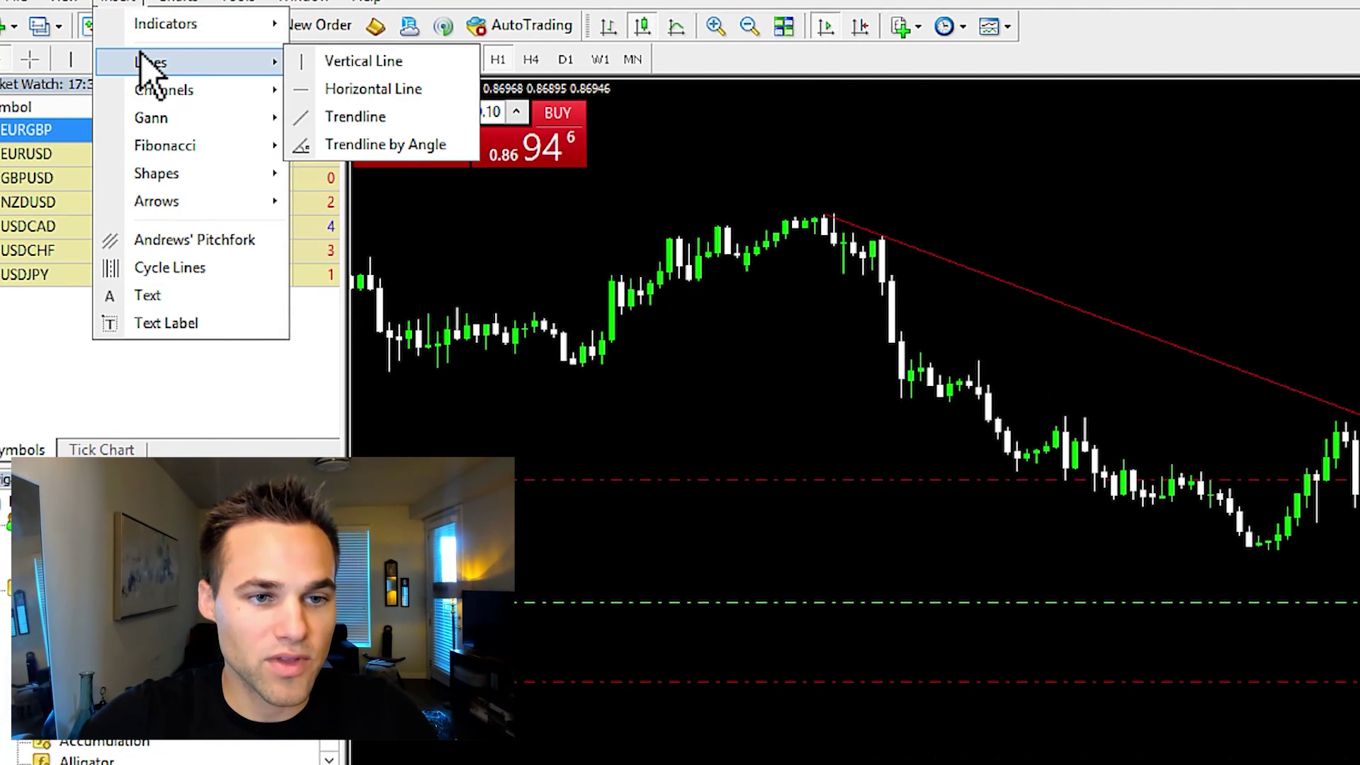
mouse_move(186, 173)
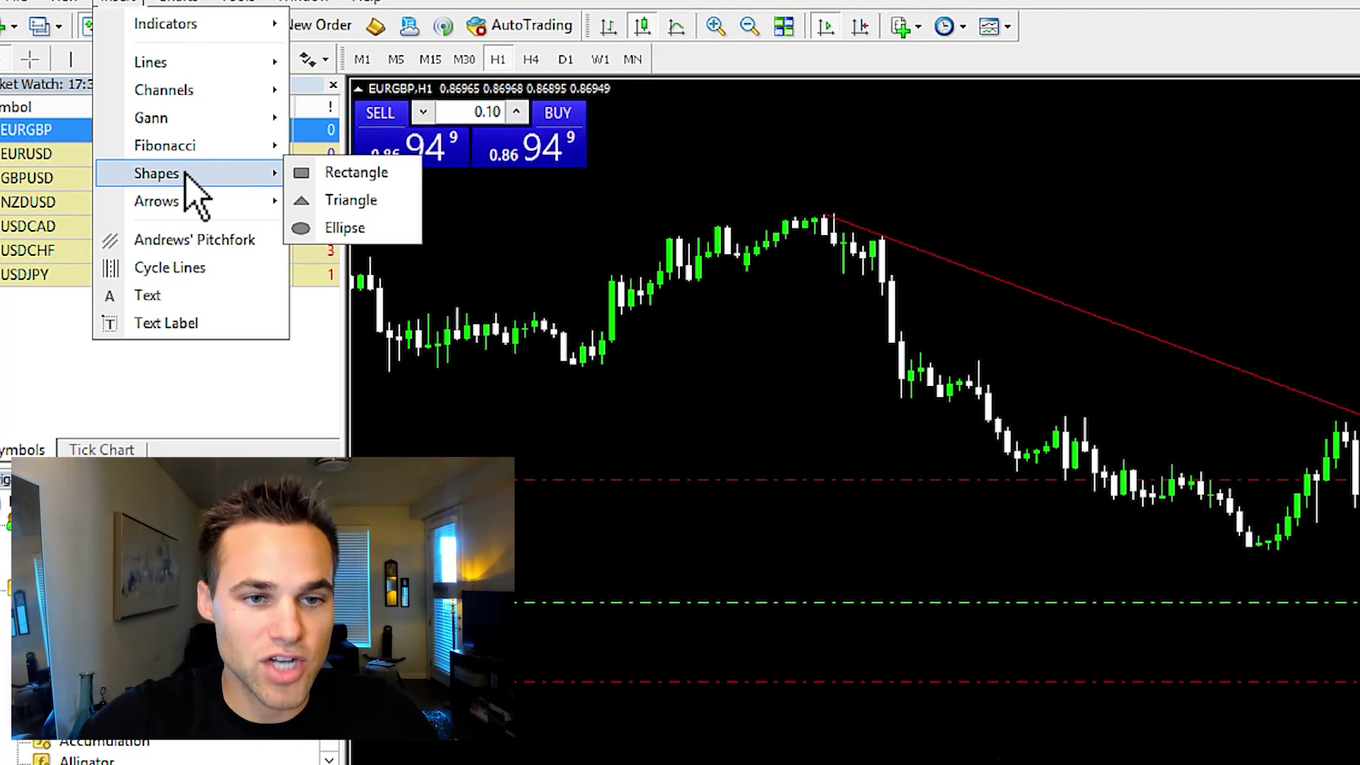
left_click(333, 173)
left_click_drag(380, 306, 591, 374)
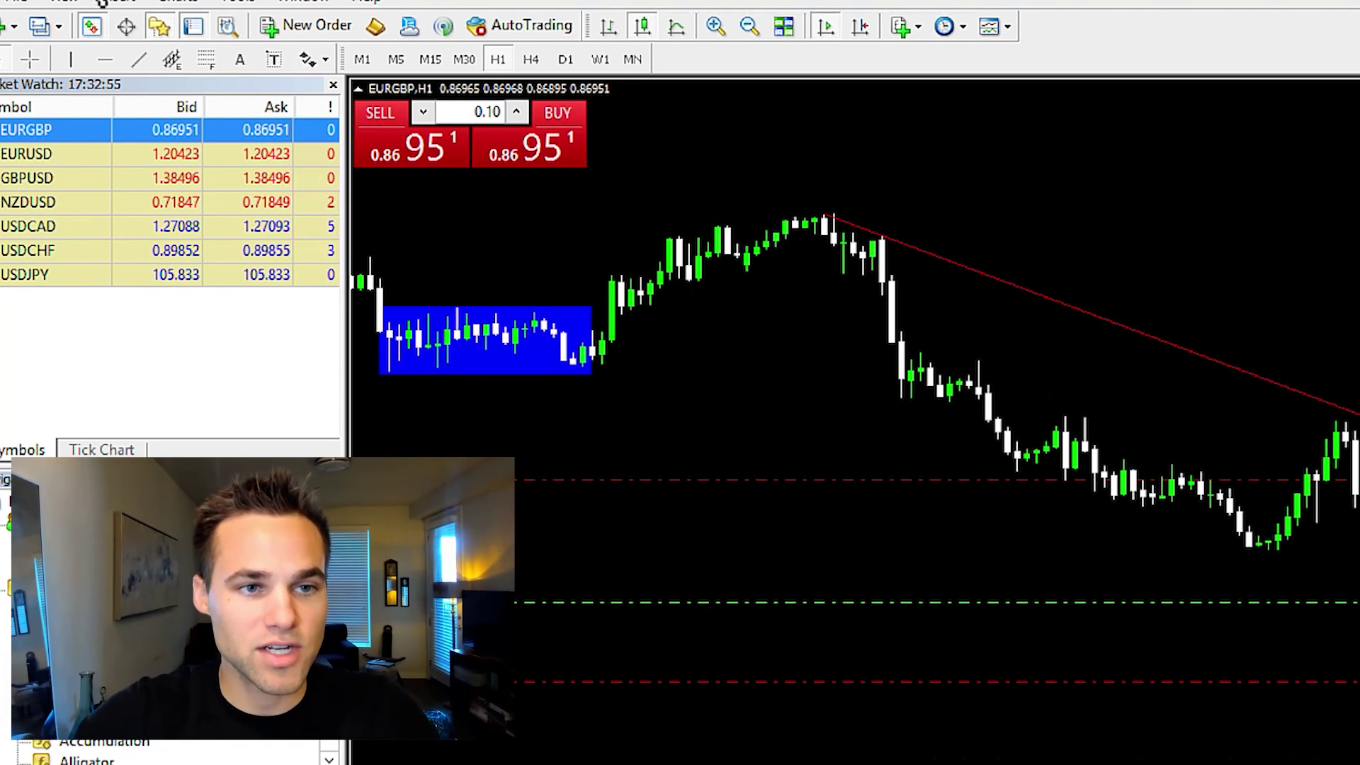
Place a horizontal line near the recent low
left_click(137, 7)
mouse_move(213, 62)
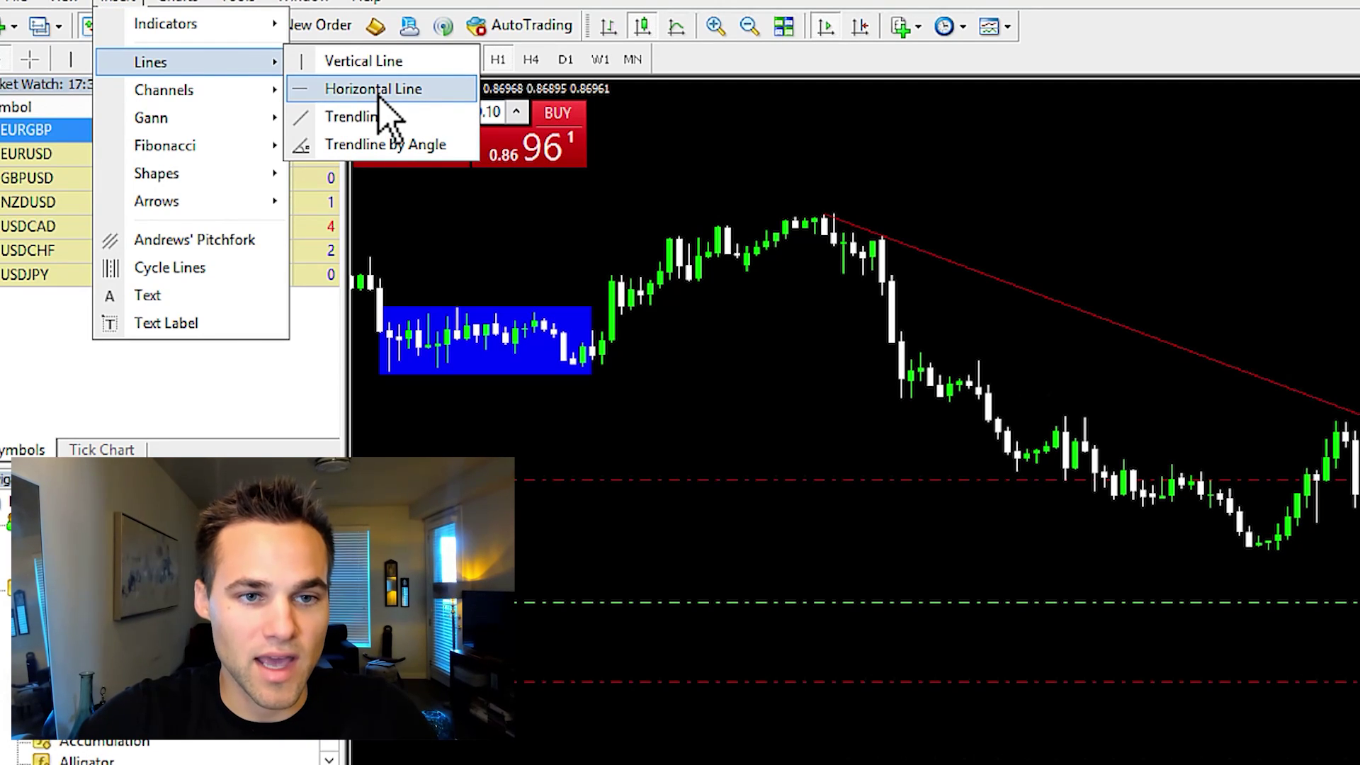
left_click(379, 90)
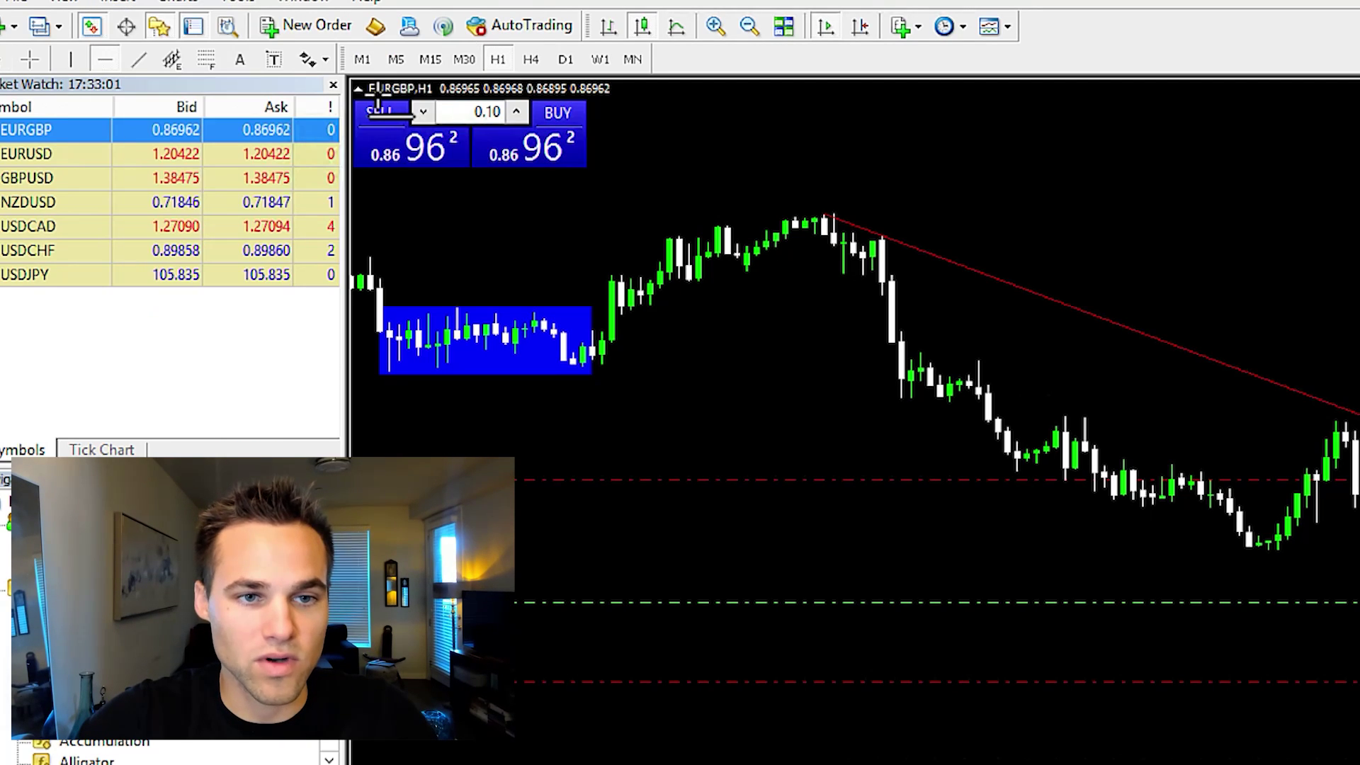
left_click(1270, 558)
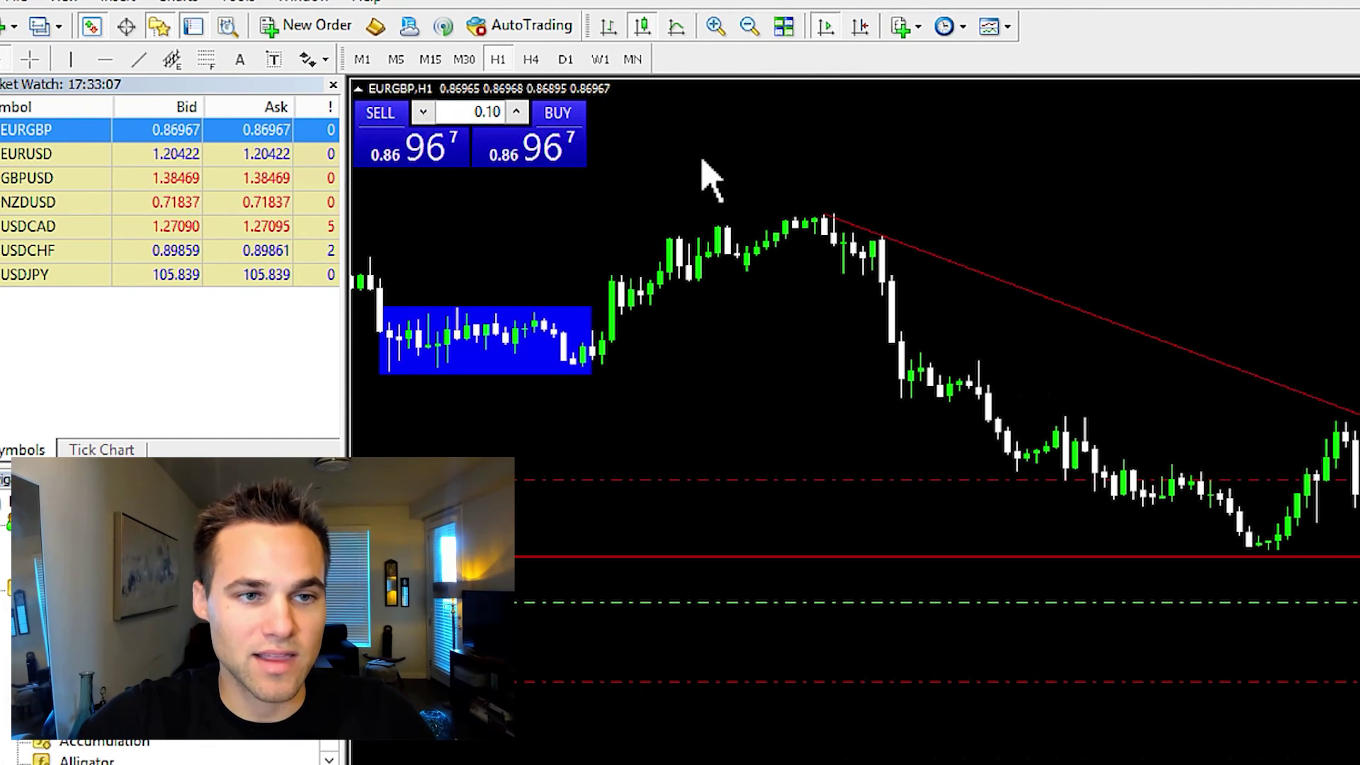
left_click(116, 3)
left_click(117, 3)
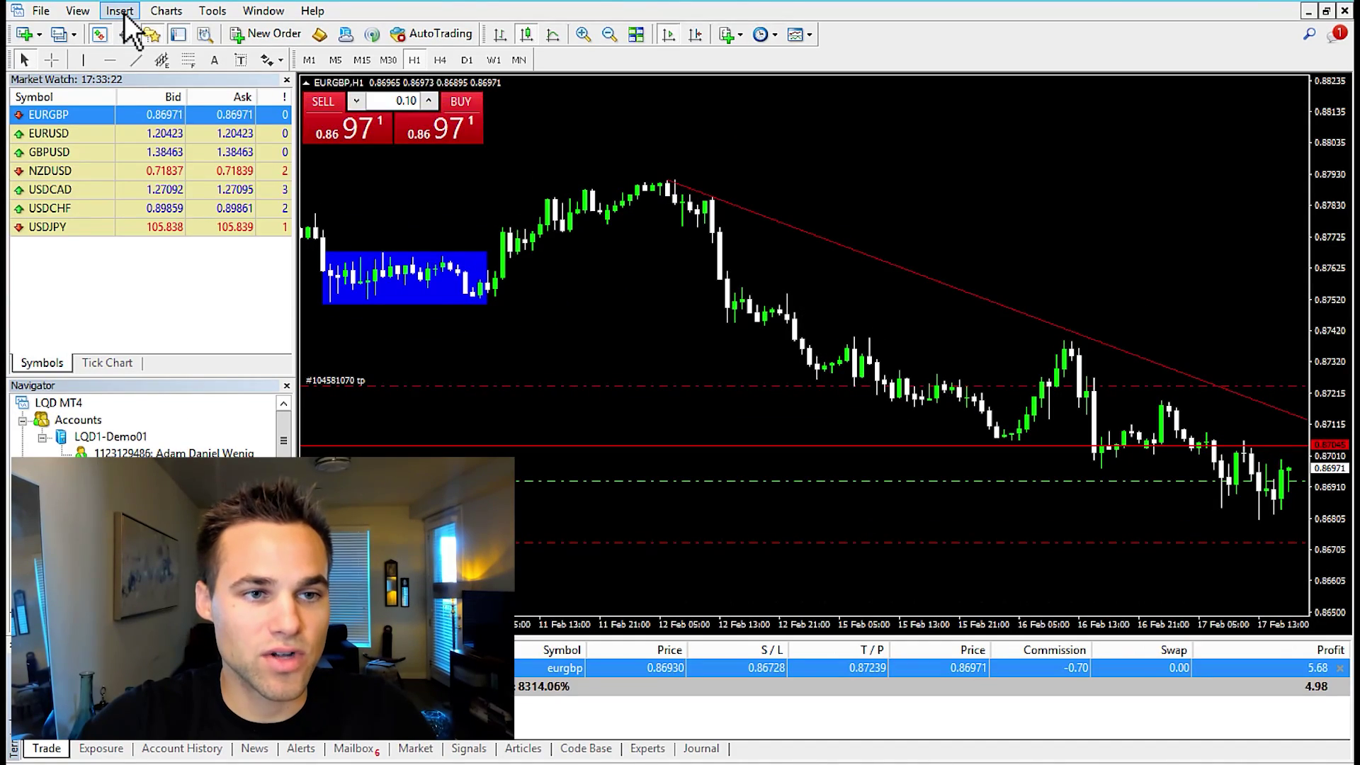
Insert a 20-period Moving Average on close with Exponential method, coloured Aqua
left_click(120, 12)
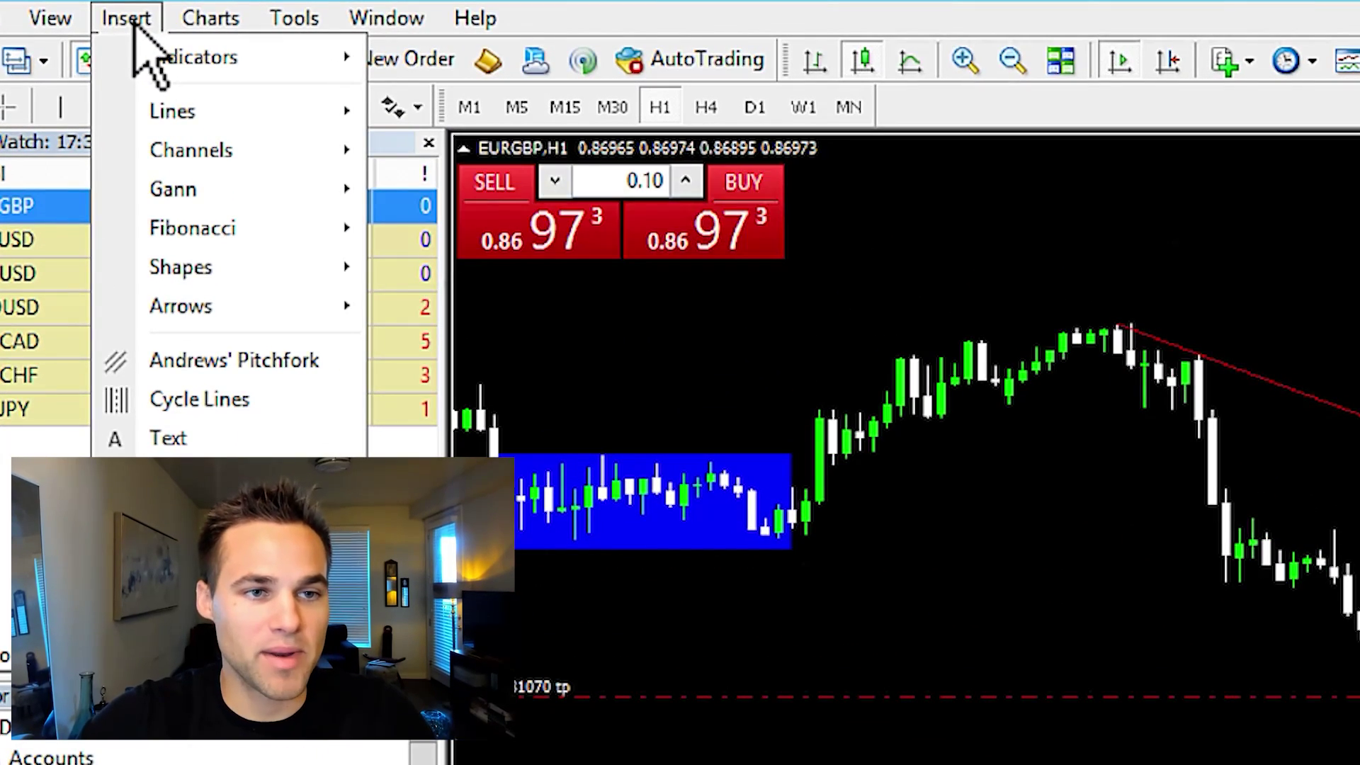
mouse_move(157, 63)
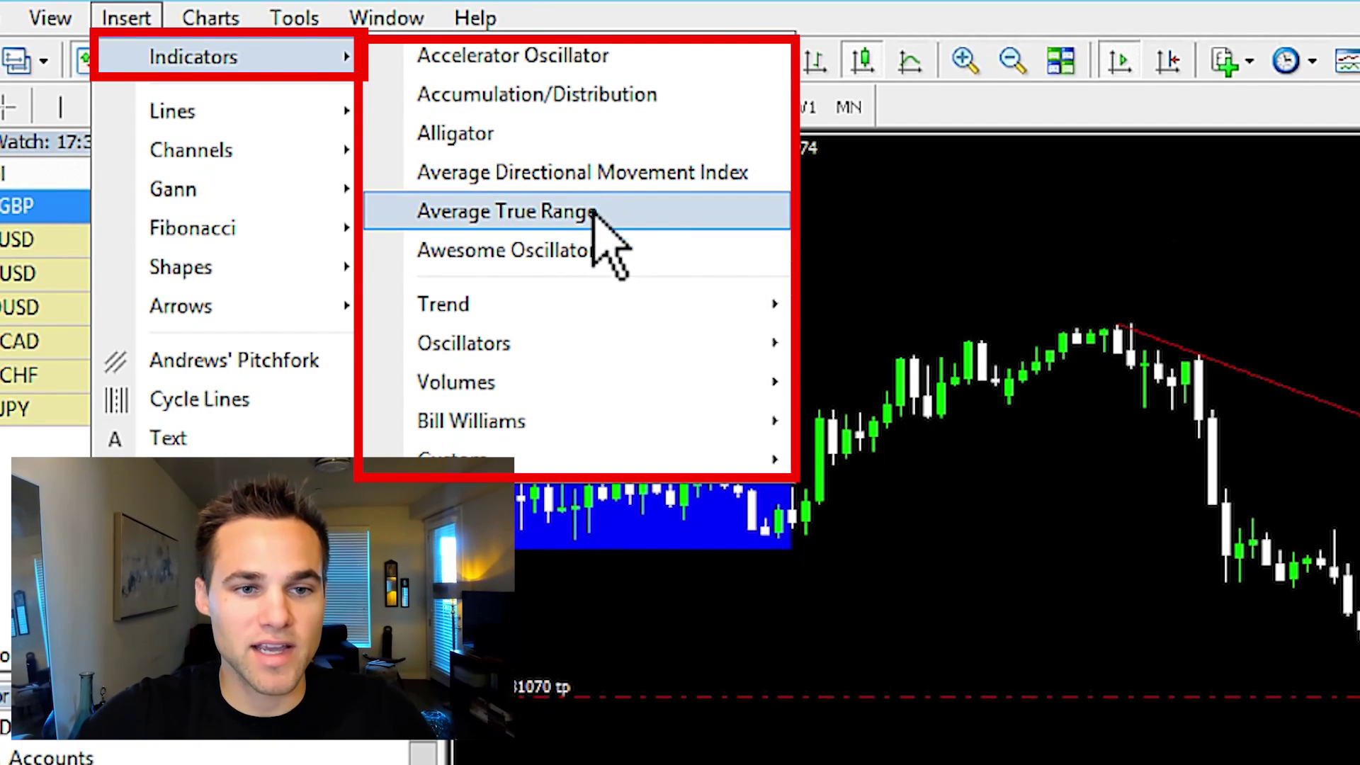
mouse_move(588, 311)
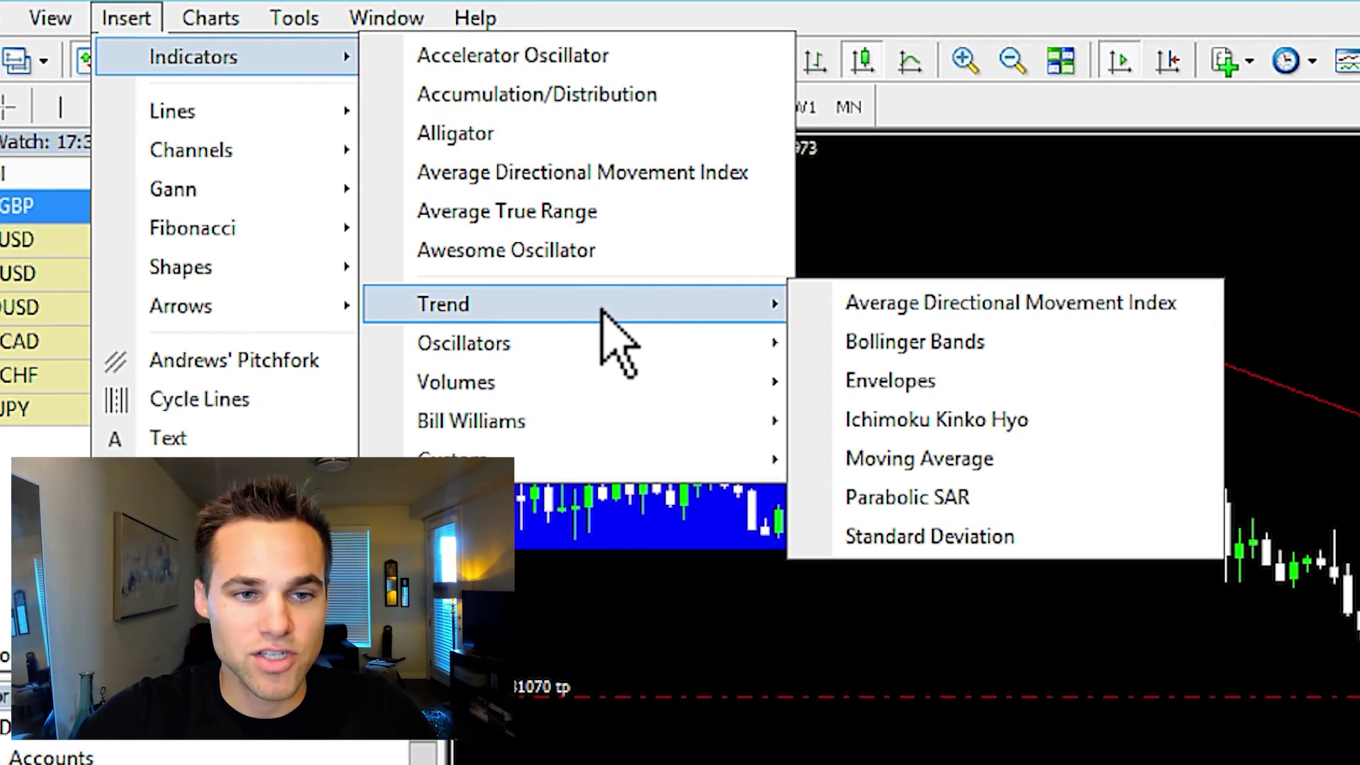
left_click(960, 460)
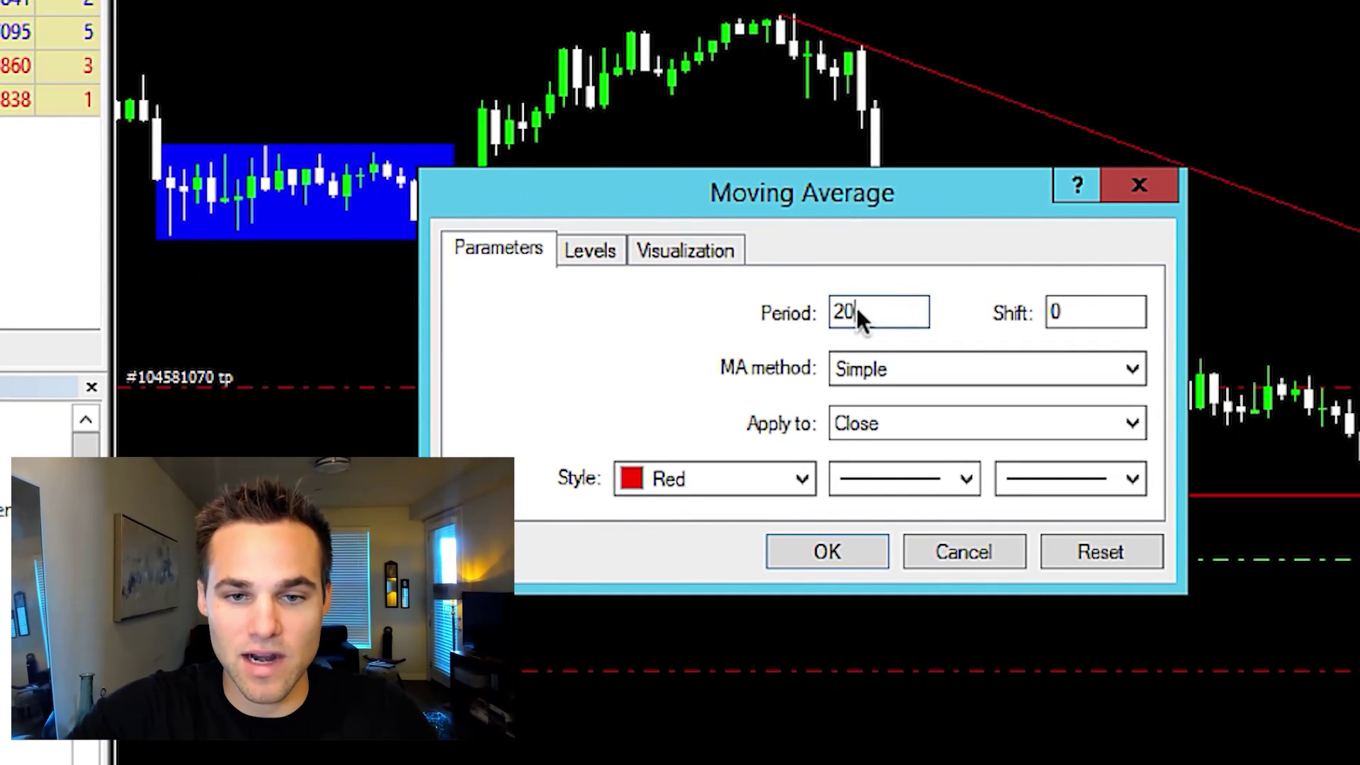
left_click(1128, 369)
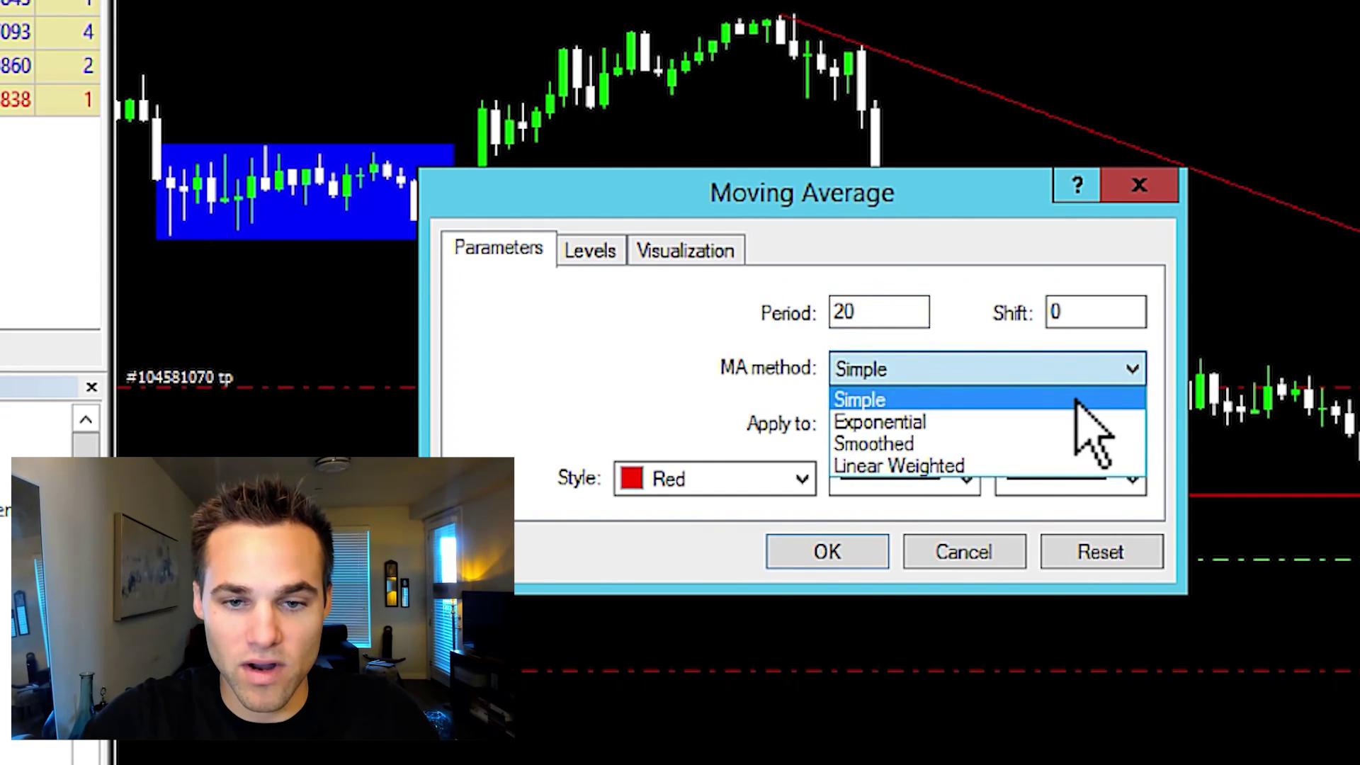
left_click(1041, 423)
left_click(802, 479)
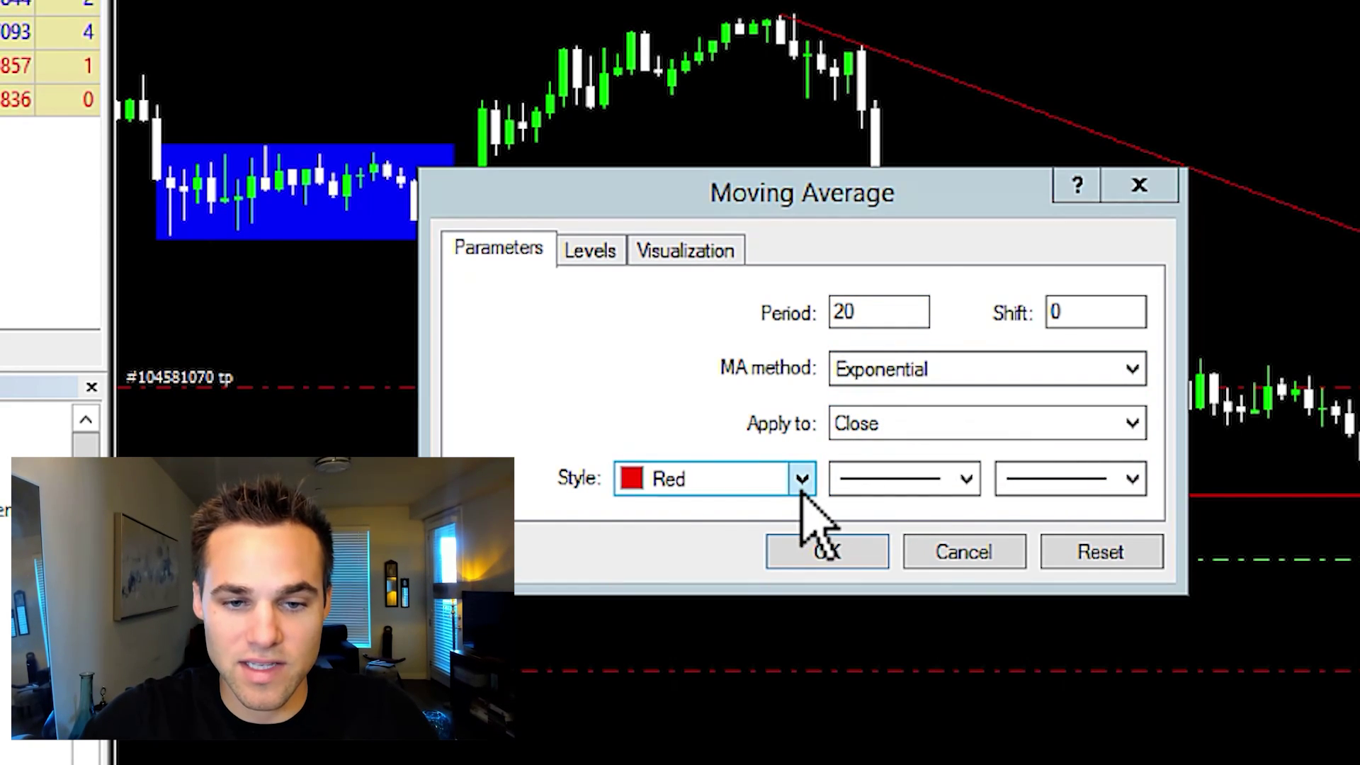
left_click(732, 690)
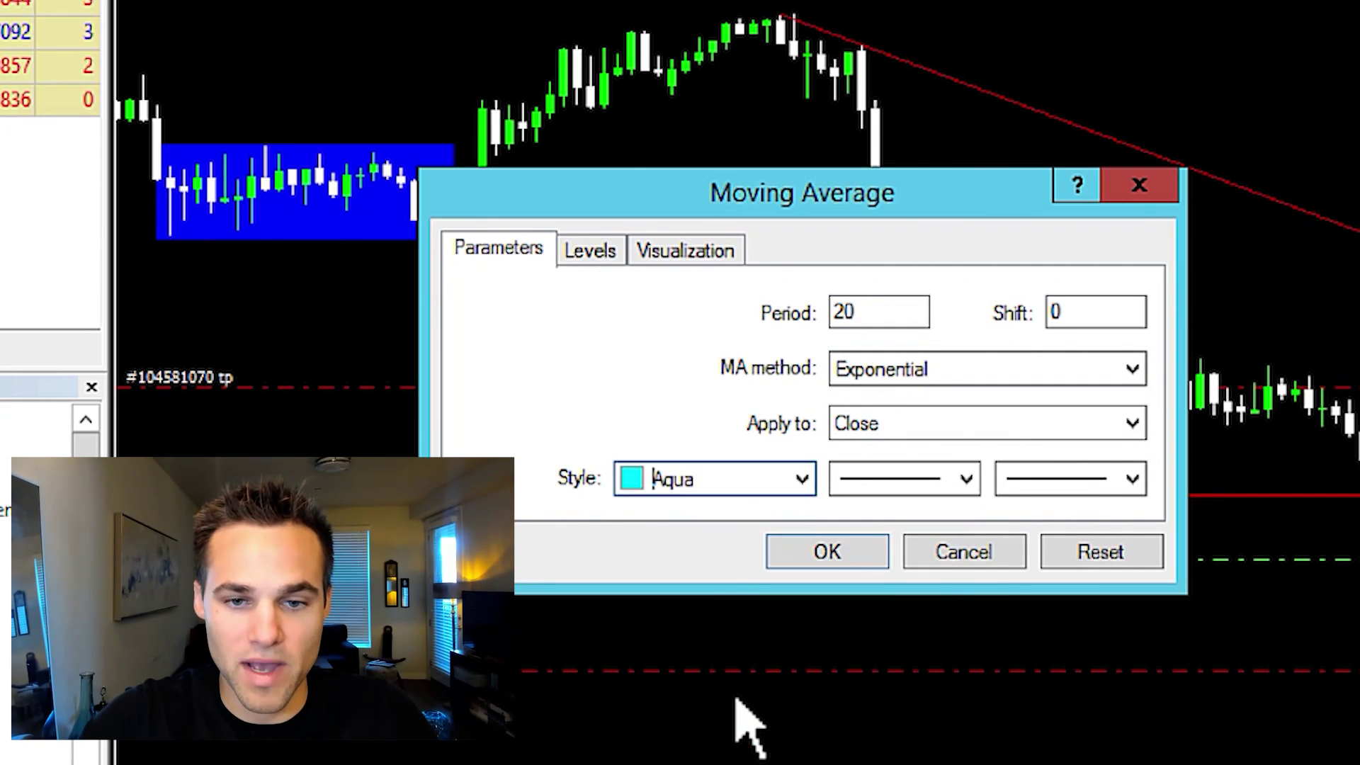
left_click(843, 553)
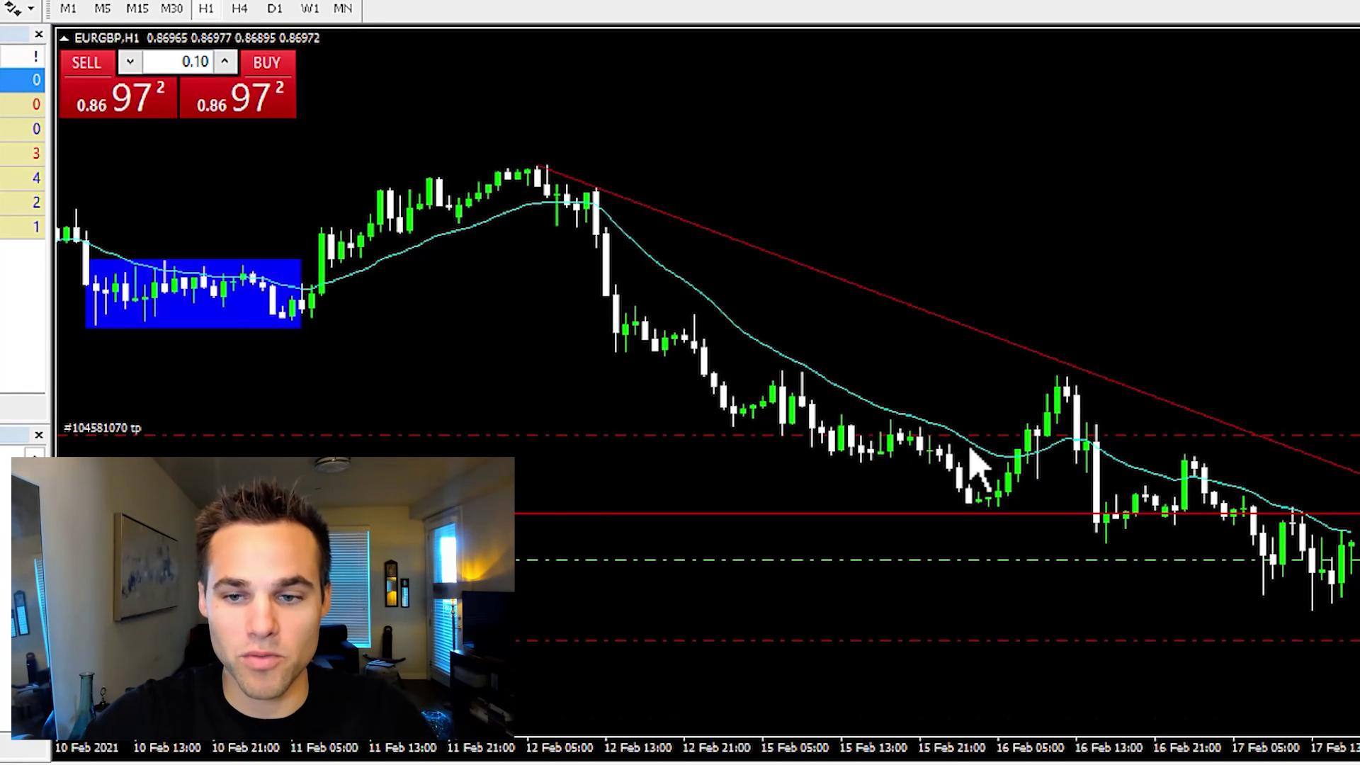
Drag the RSI indicator from the Navigator onto the EURGBP chart
left_click(127, 9)
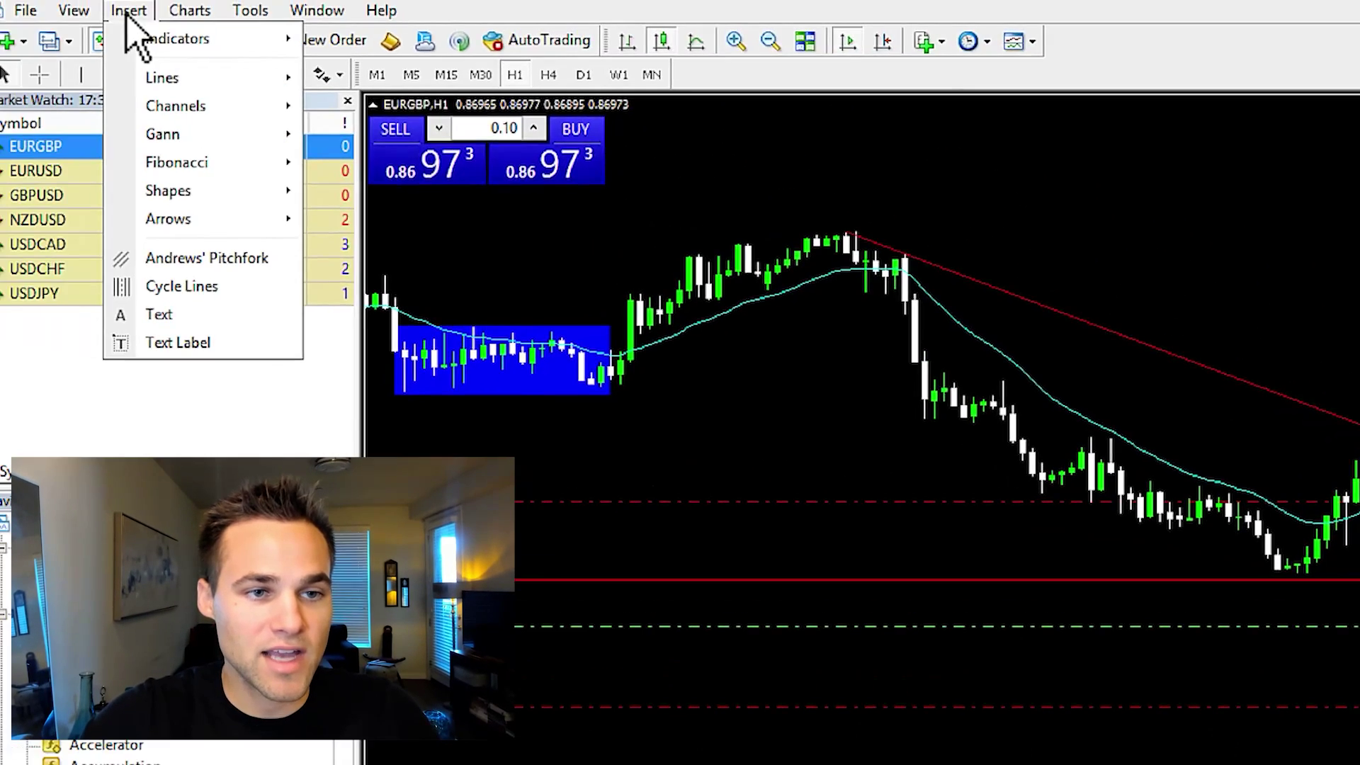
mouse_move(206, 45)
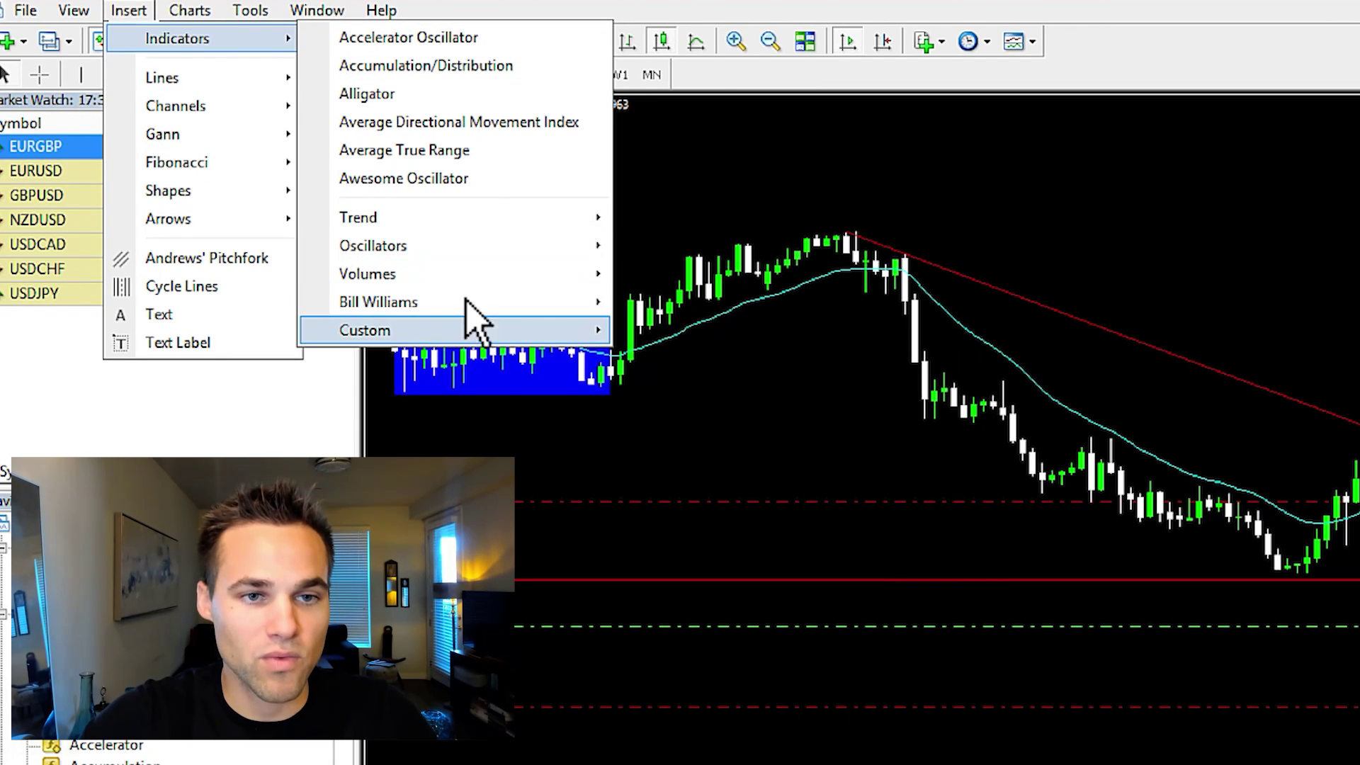
left_click(532, 454)
left_click_drag(345, 587, 335, 685)
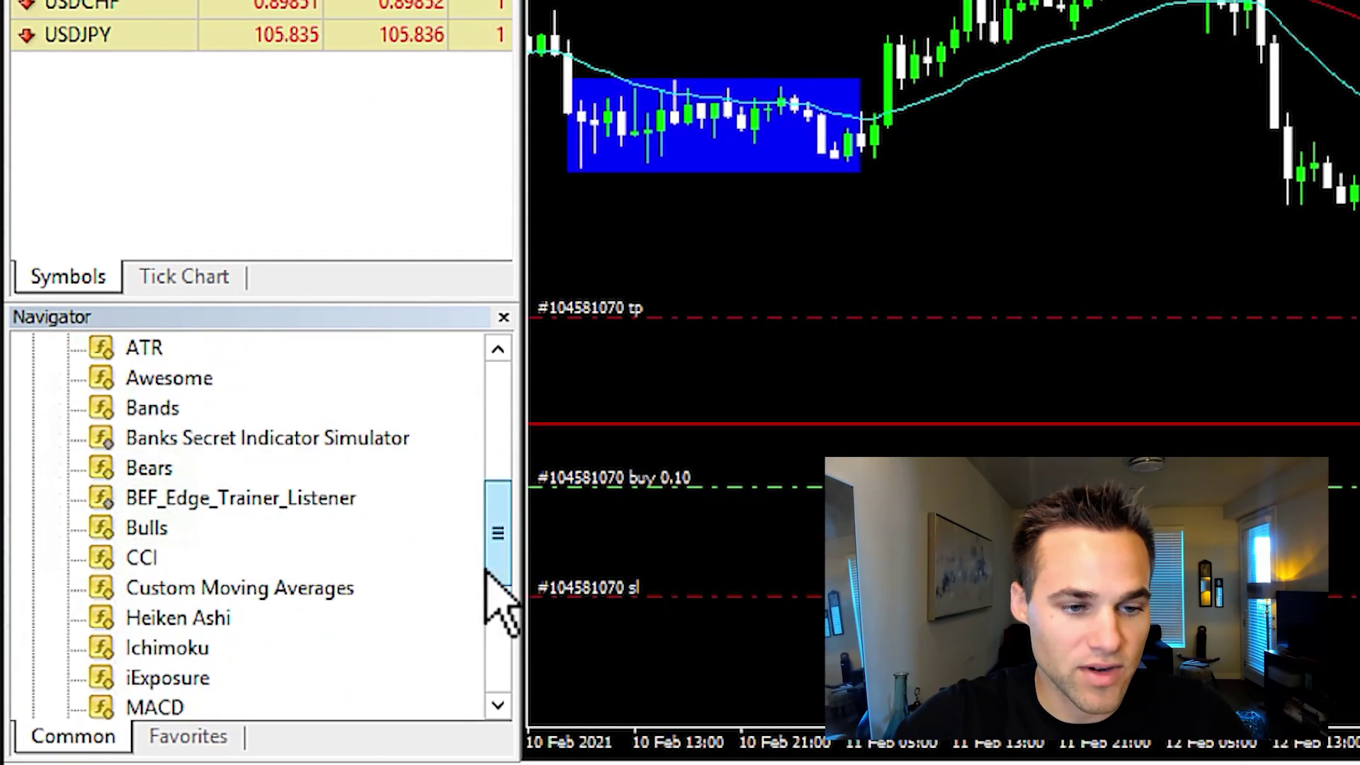
left_click_drag(489, 581, 501, 637)
left_click_drag(138, 618, 942, 389)
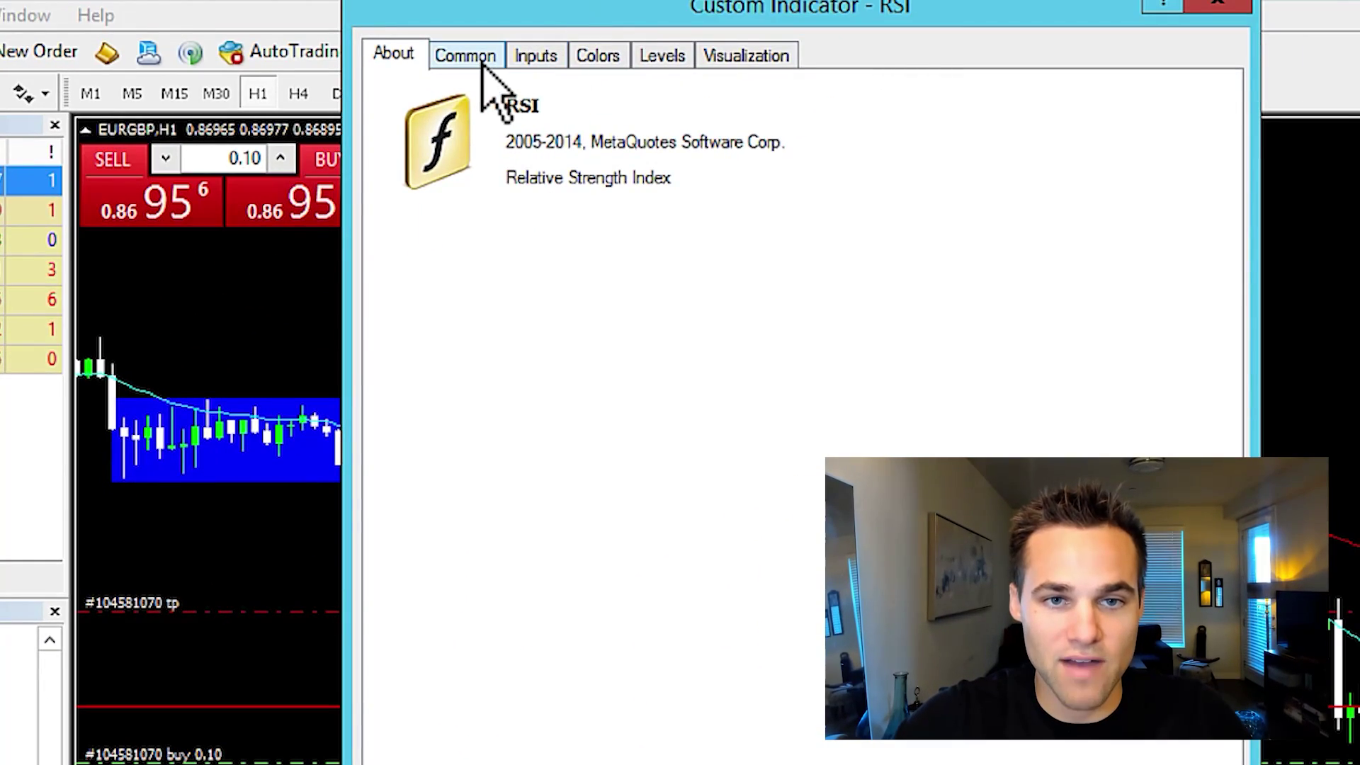
Confirm RSI period 14 with levels 30 and 70, then enlarge the price chart above its subwindow
left_click(481, 64)
left_click(533, 57)
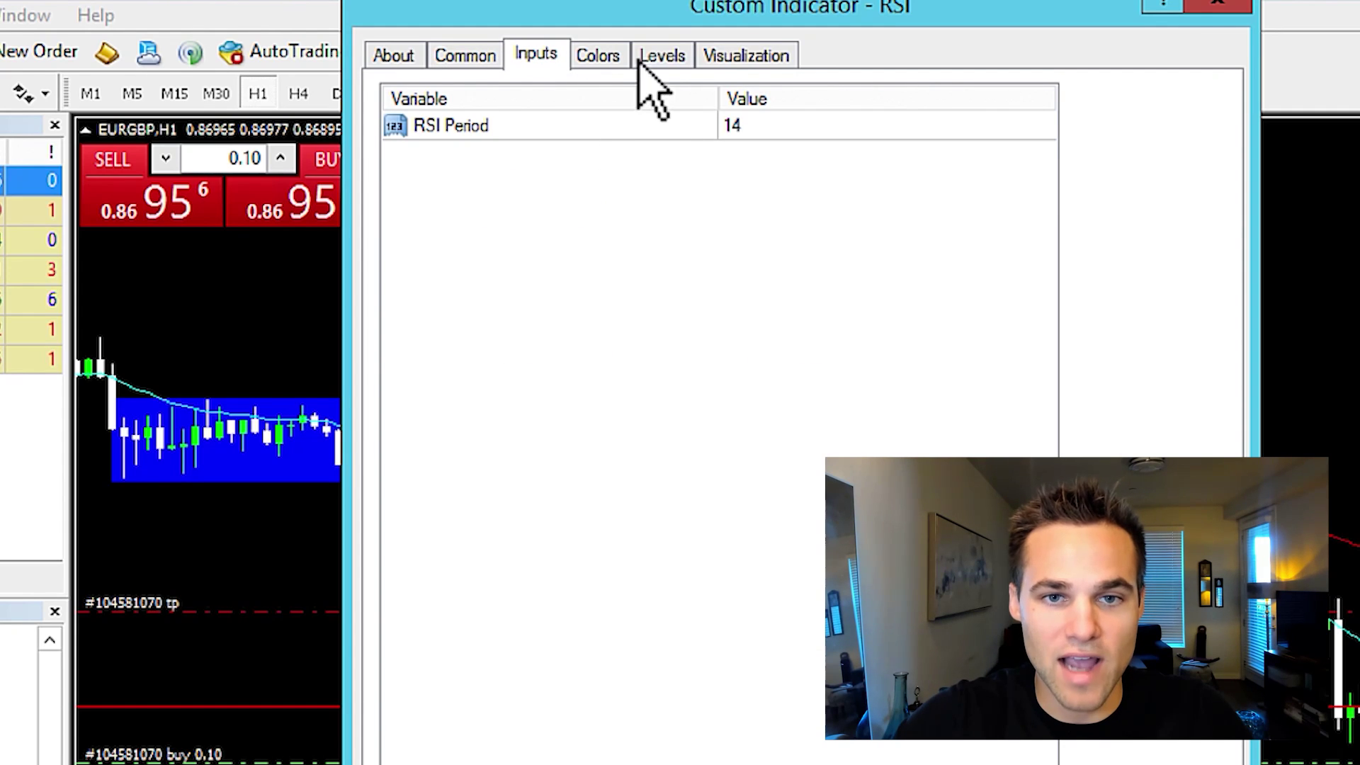
left_click(598, 56)
left_click(663, 56)
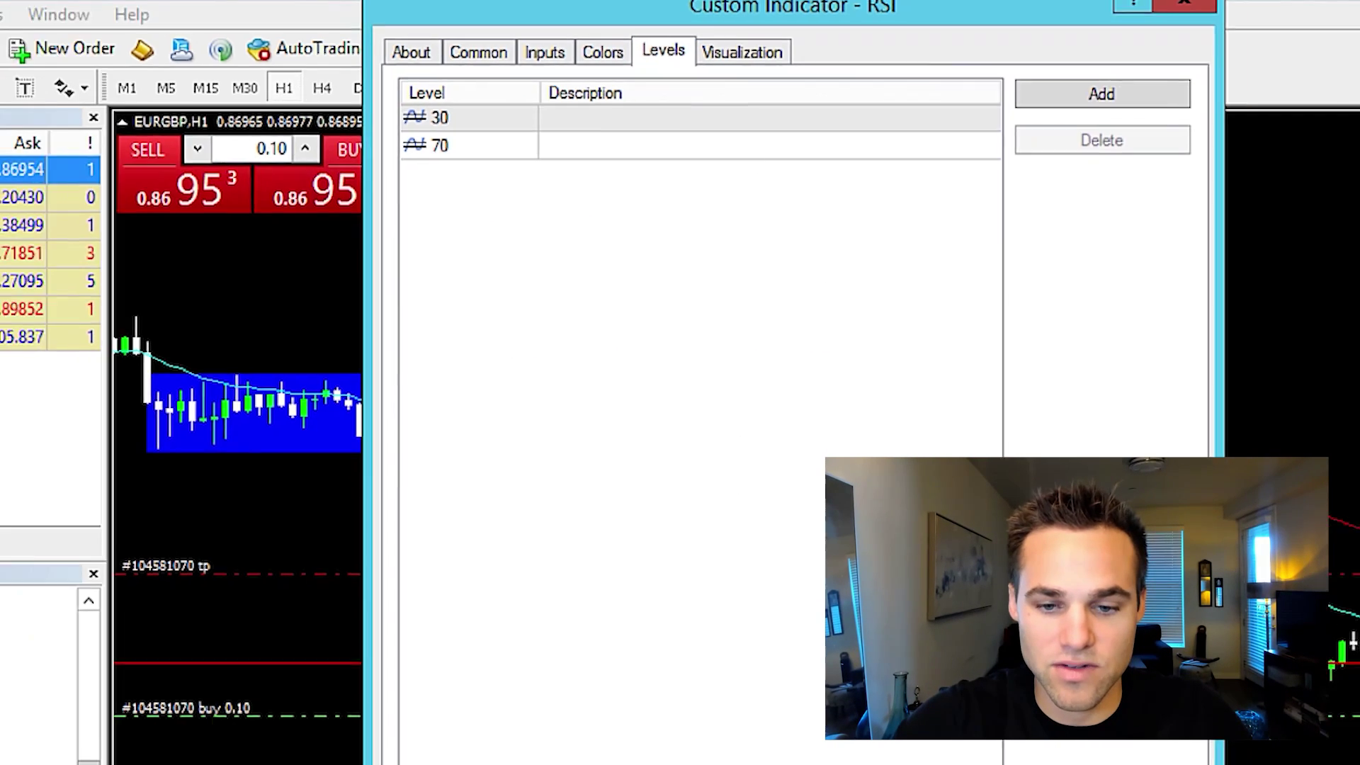
key("Return")
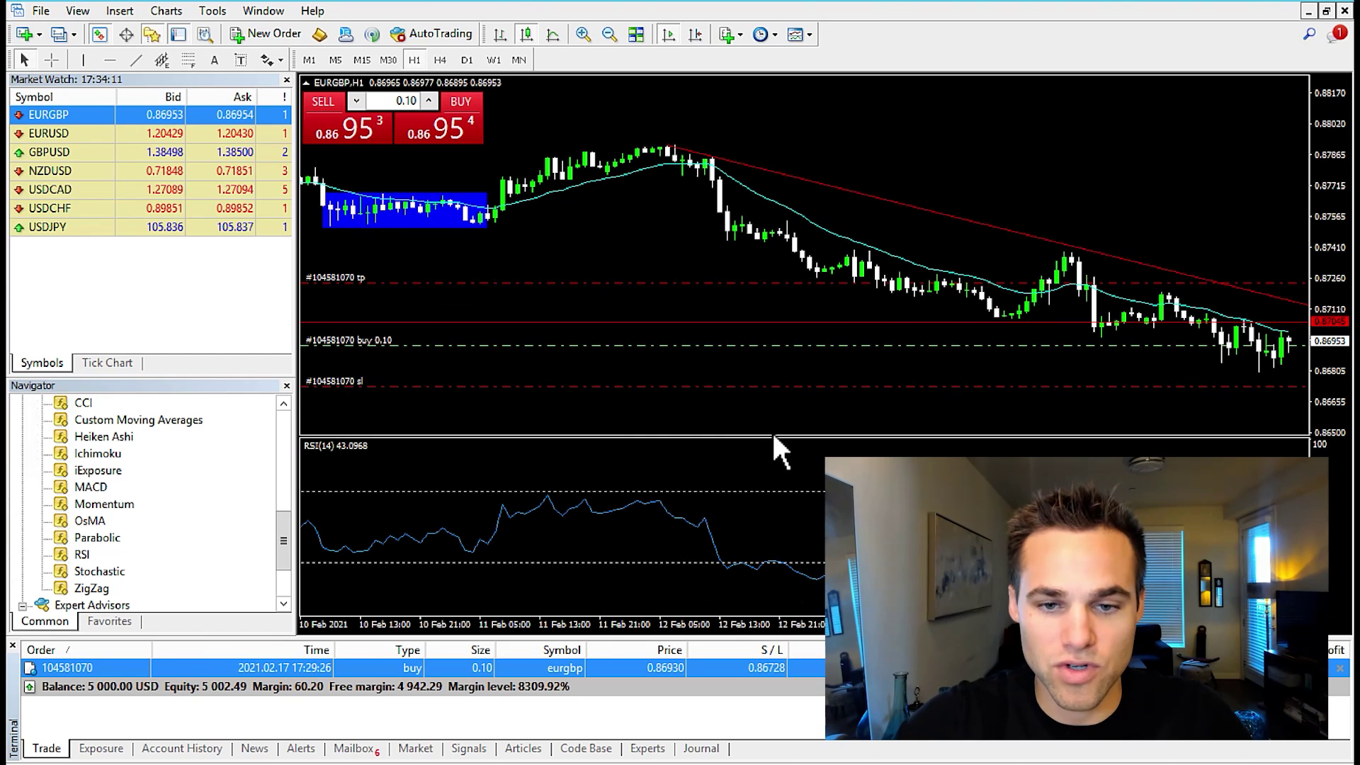
left_click_drag(772, 437, 769, 494)
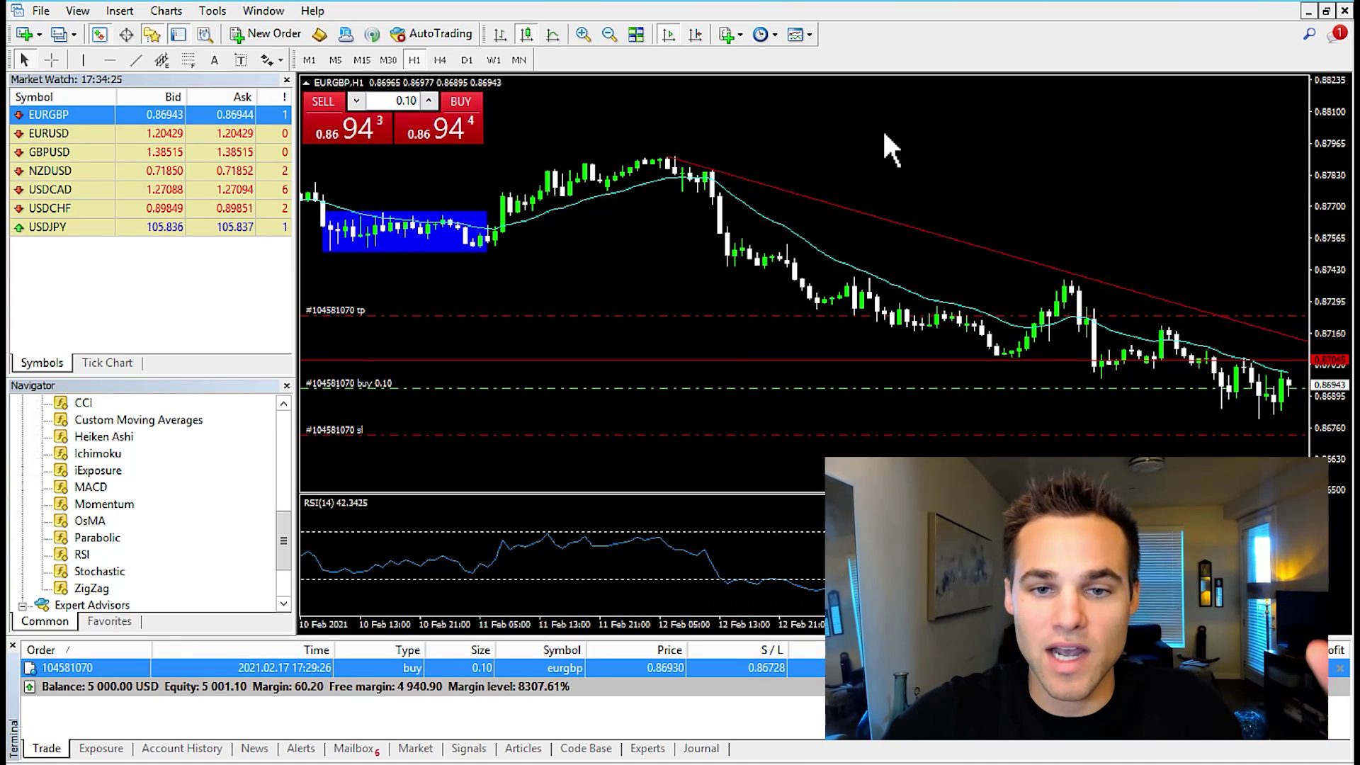
Save the chart setup via Template > Save Template as 'default'
right_click(929, 162)
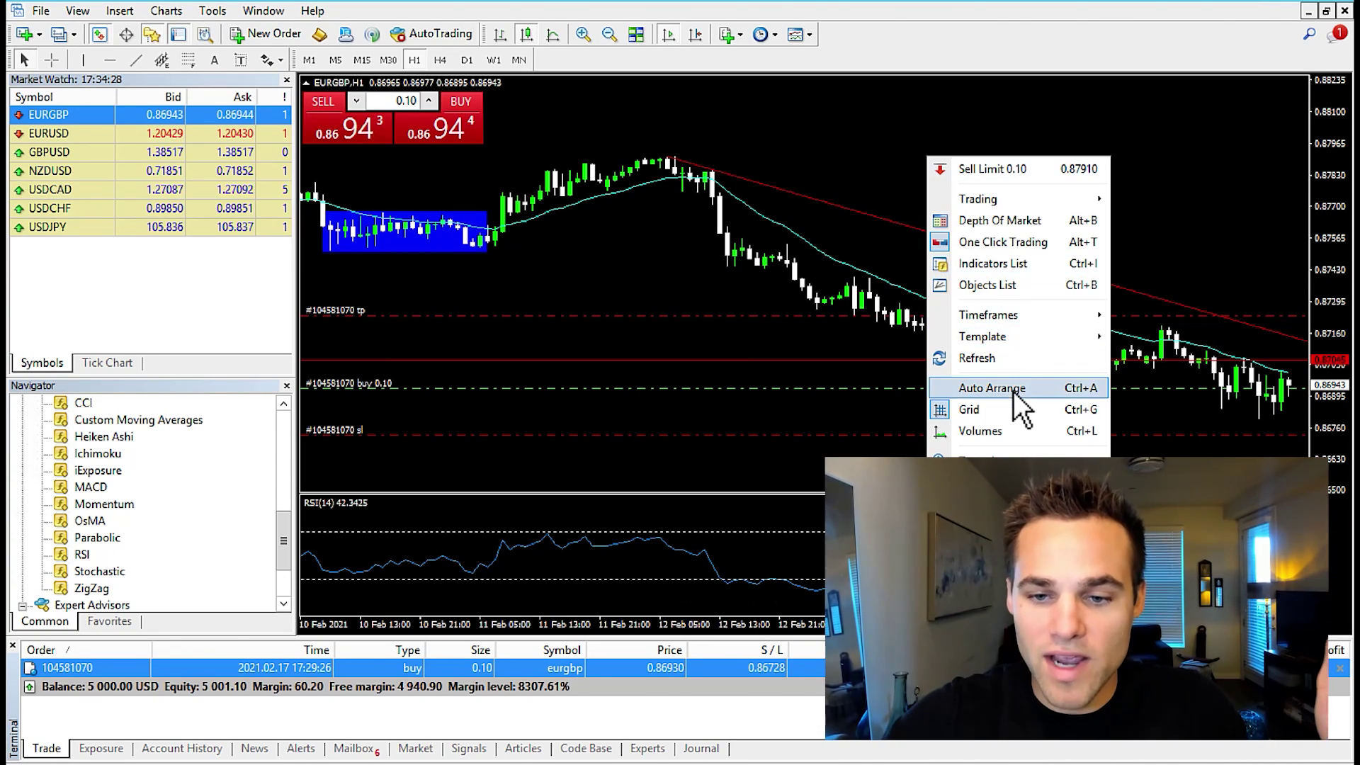
mouse_move(1013, 339)
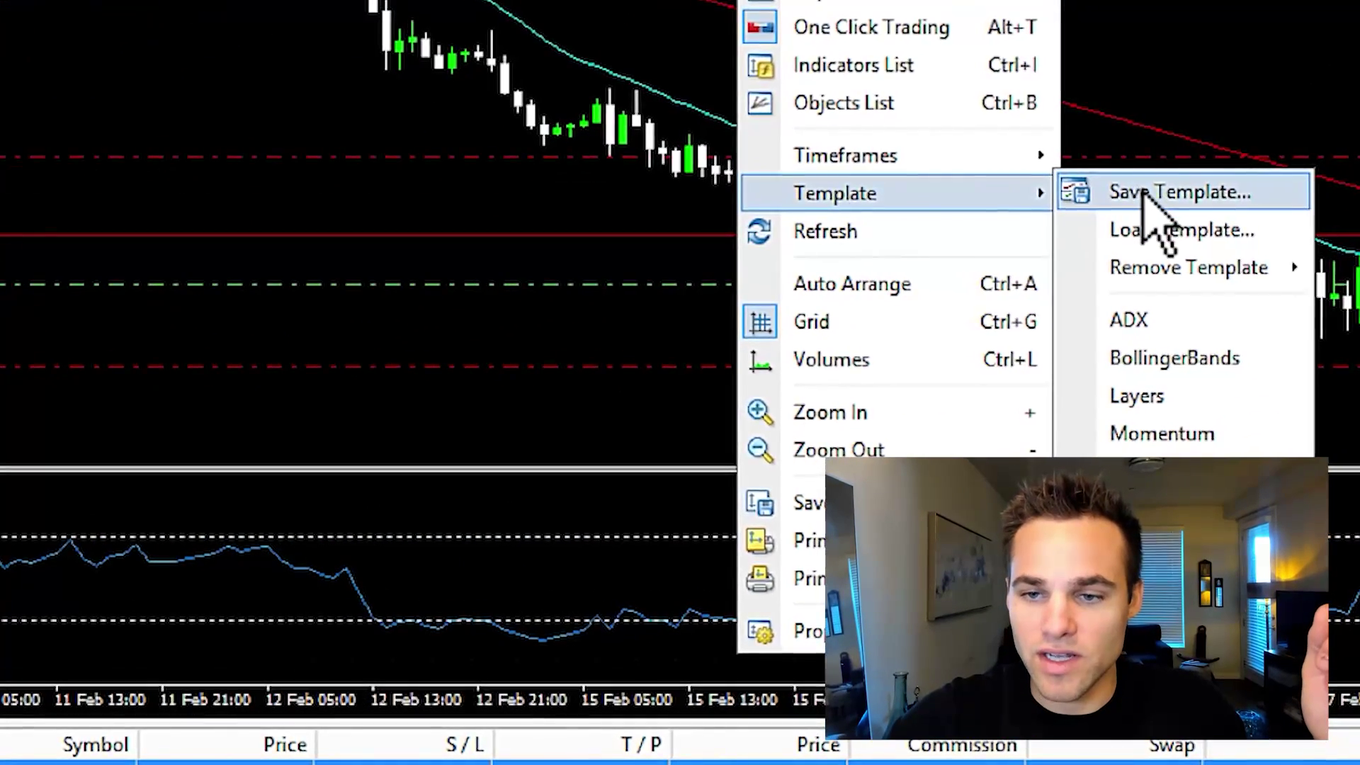
left_click(1147, 337)
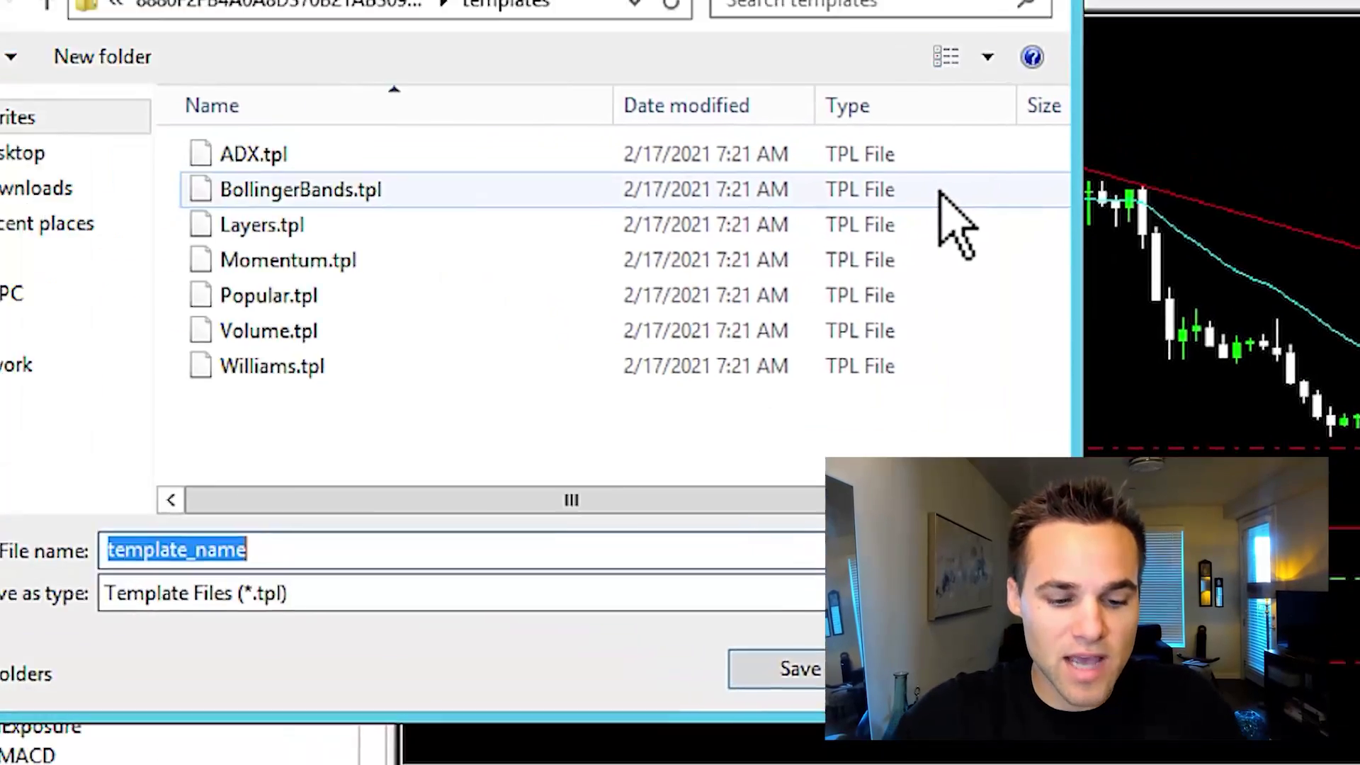
type("default")
left_click(988, 736)
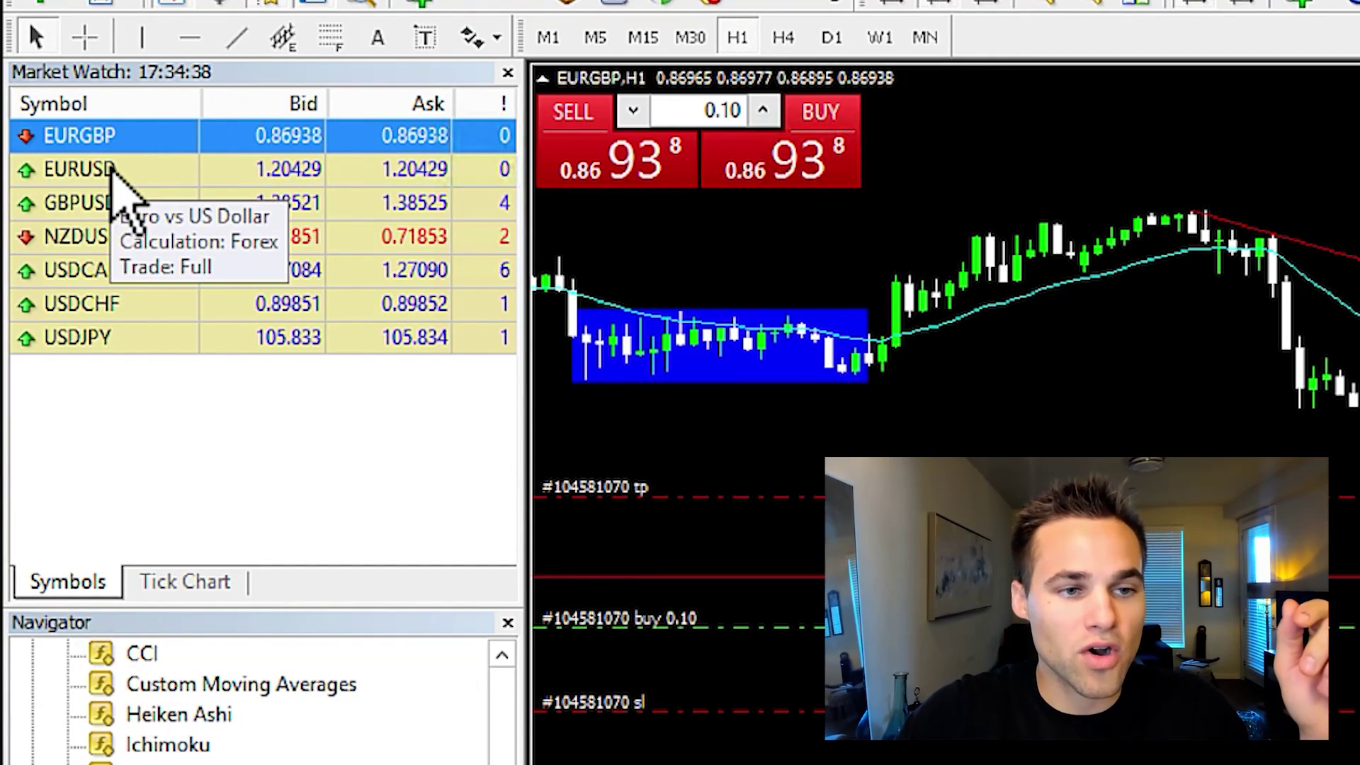
Open a new EURUSD chart window from Market Watch
right_click(114, 171)
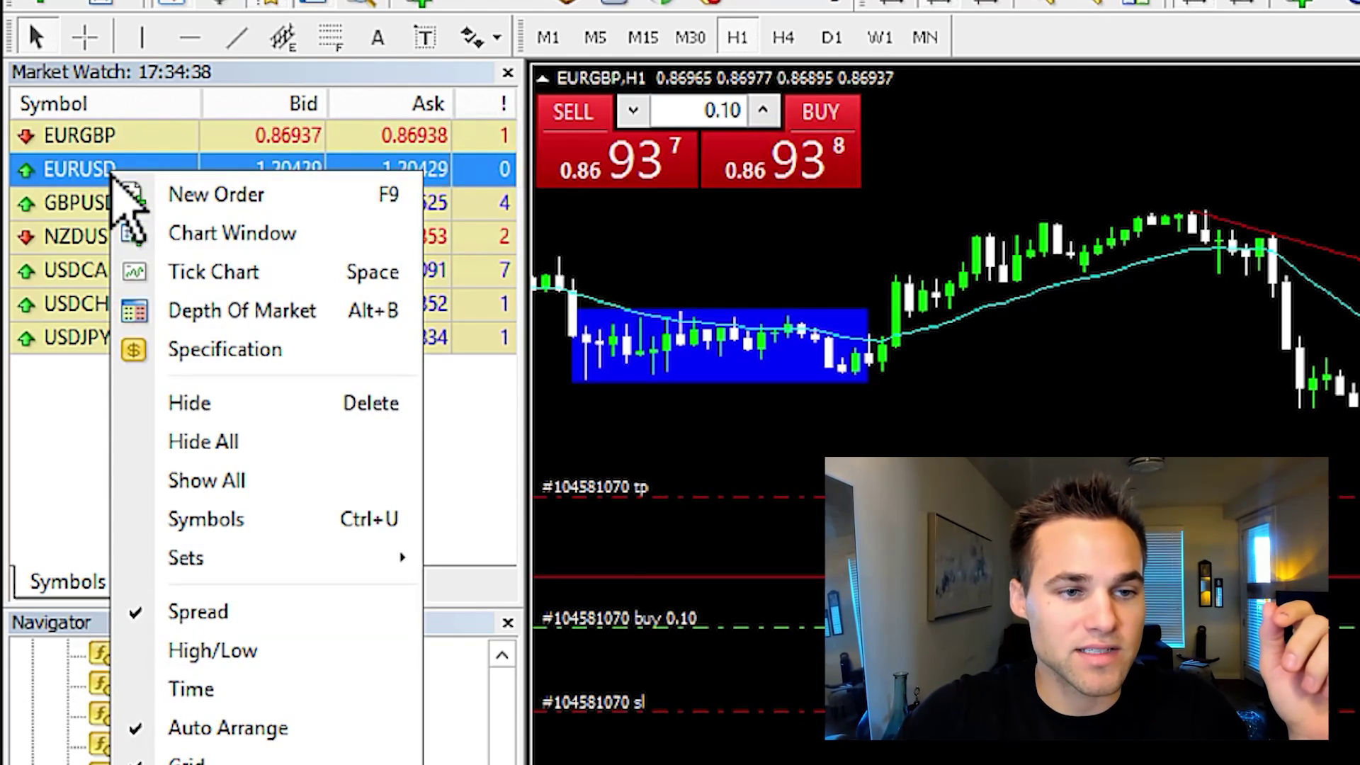
left_click(225, 243)
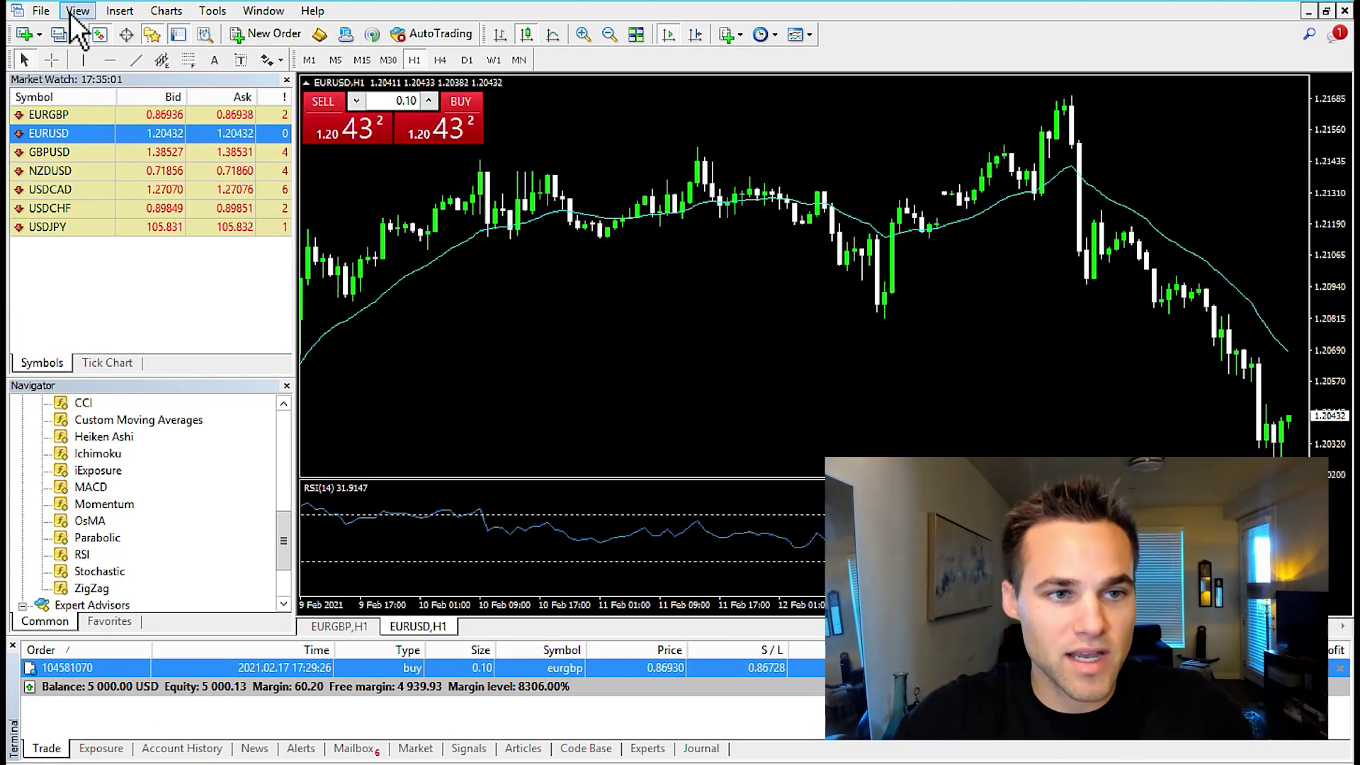
left_click(41, 11)
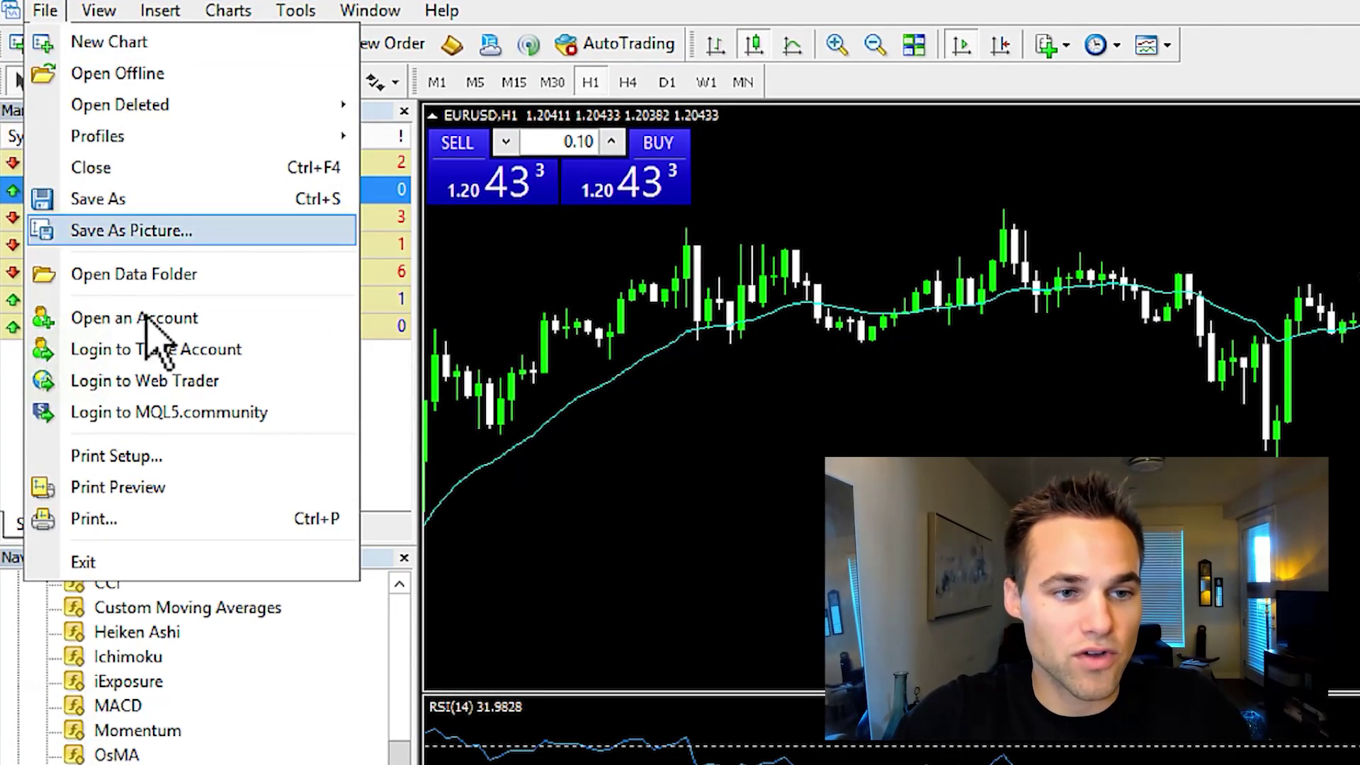
left_click(186, 274)
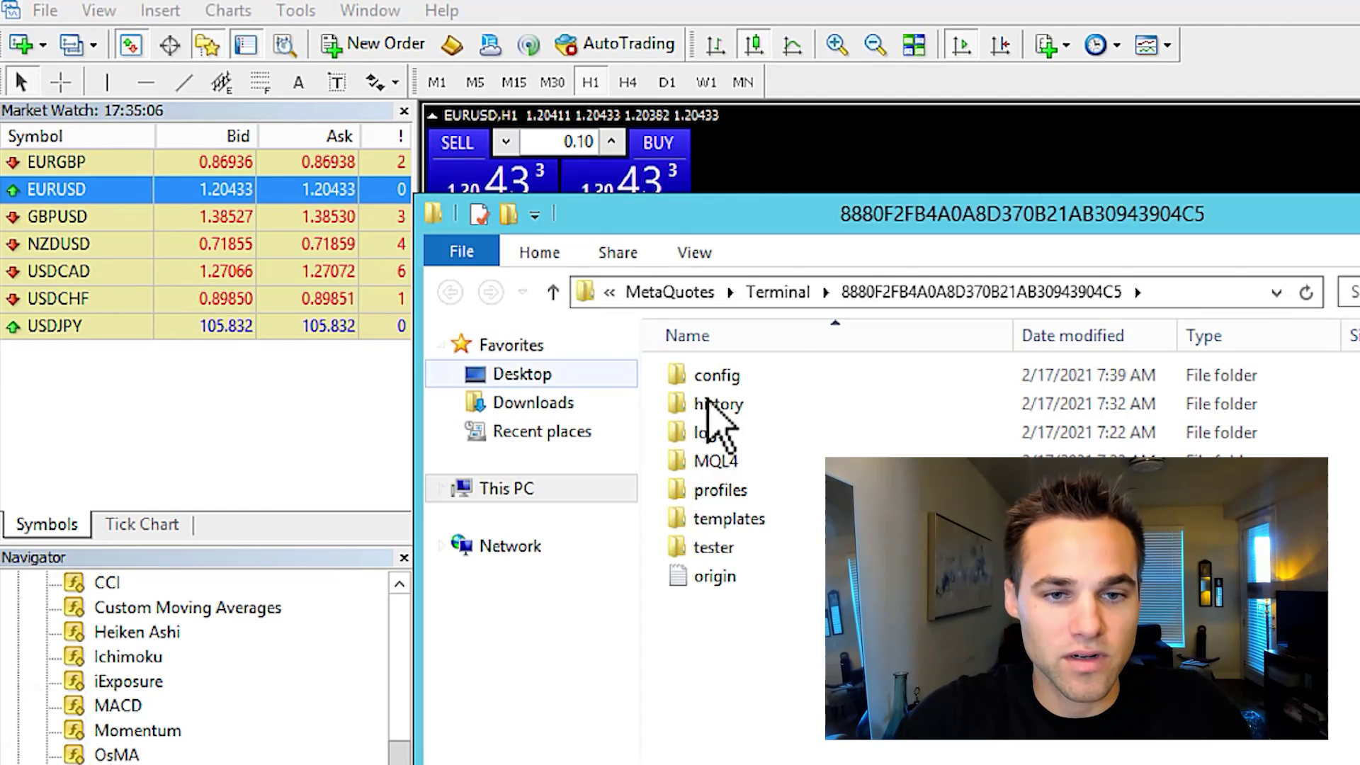
double_click(716, 462)
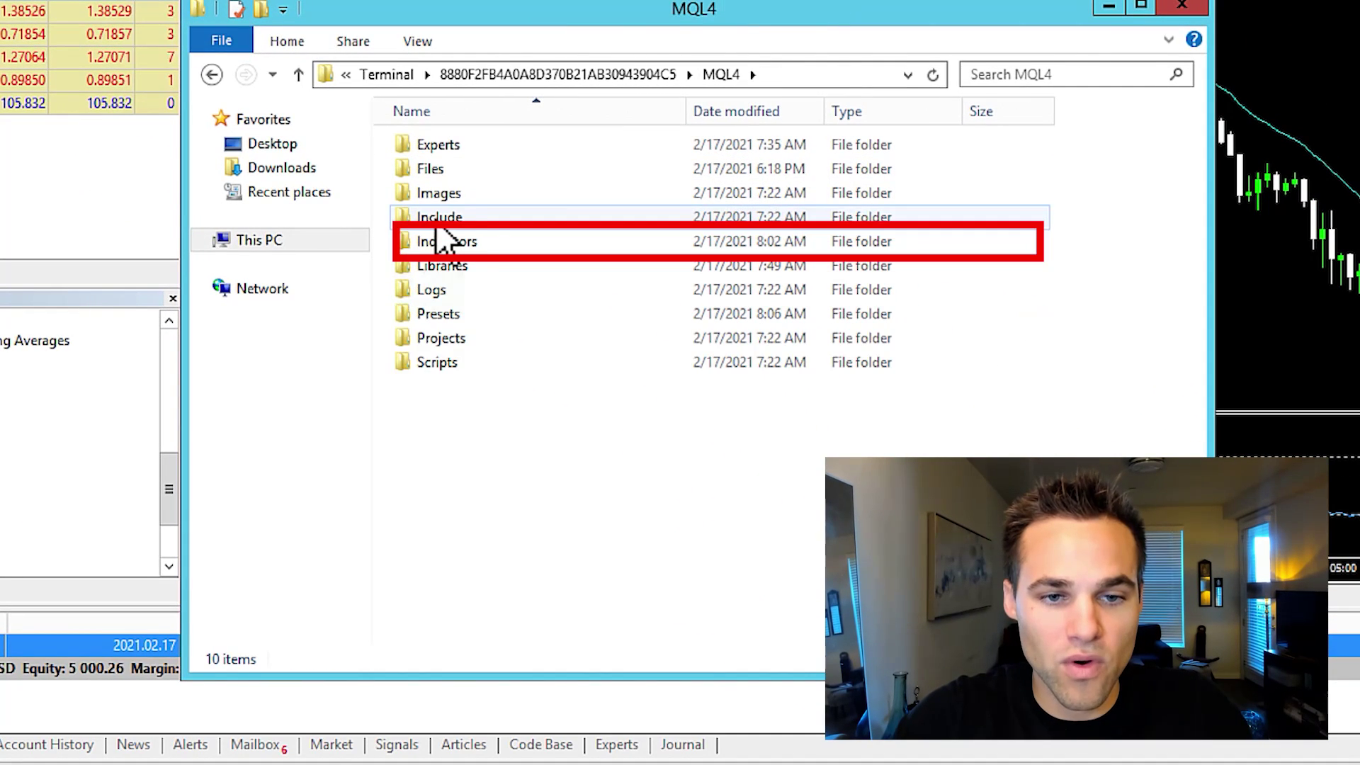
double_click(457, 244)
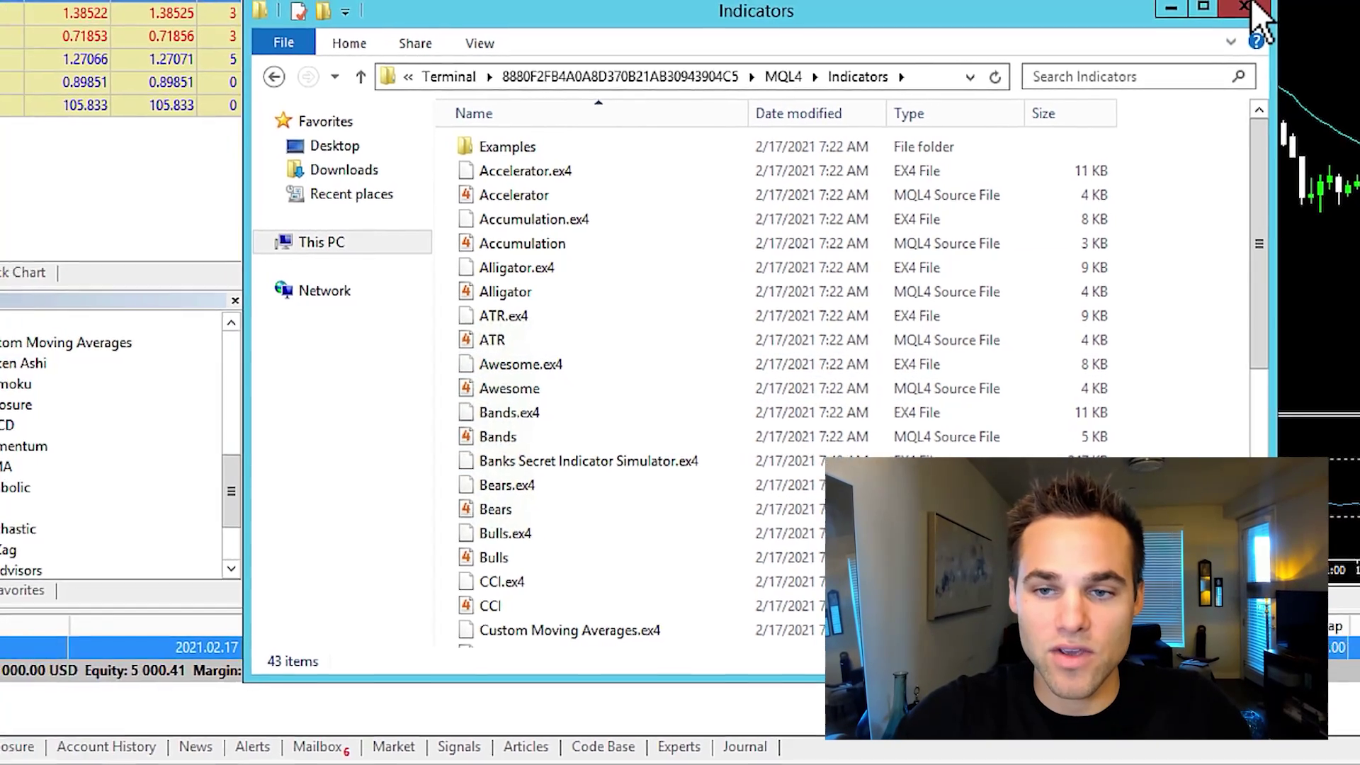
left_click(1251, 7)
left_click_drag(333, 508, 322, 372)
Refresh the Navigator's Indicators list so the Banks Secret Indicator Simulator appears
right_click(92, 409)
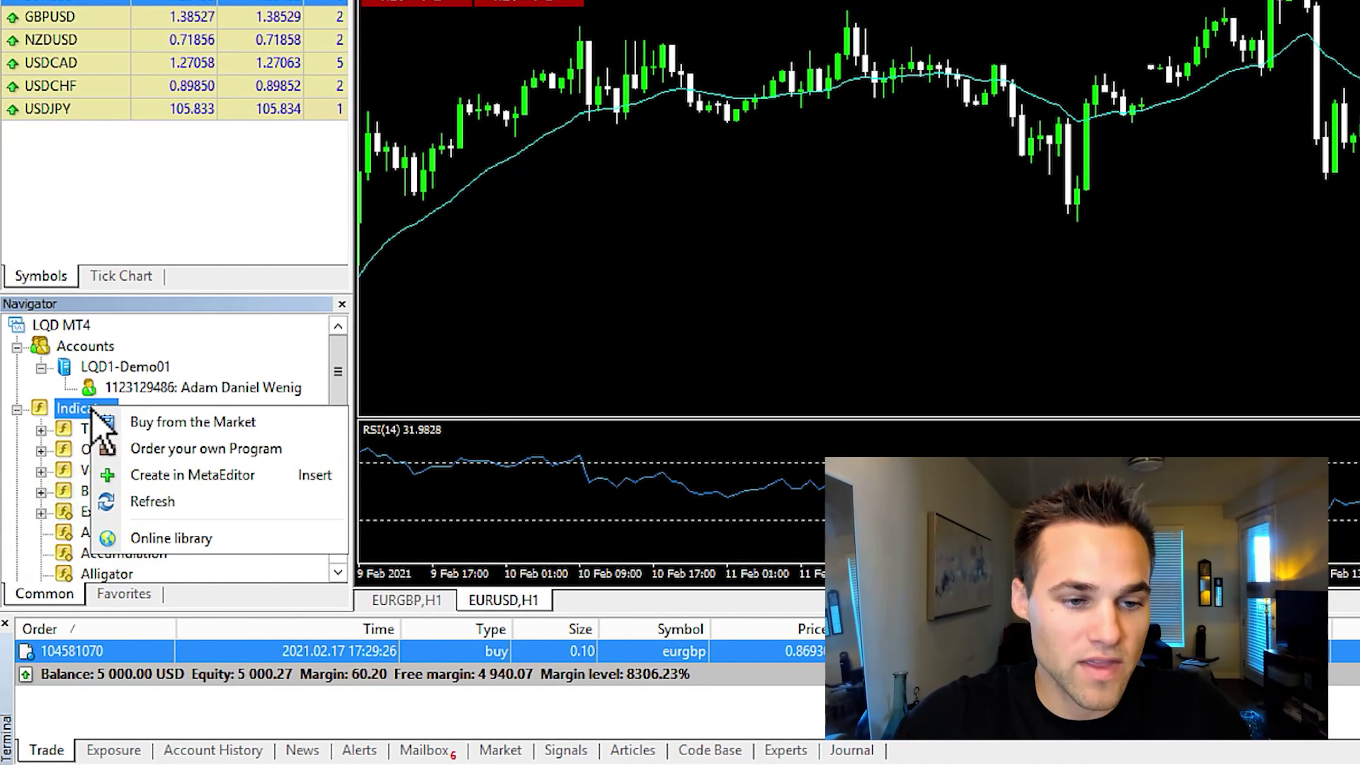
left_click(159, 503)
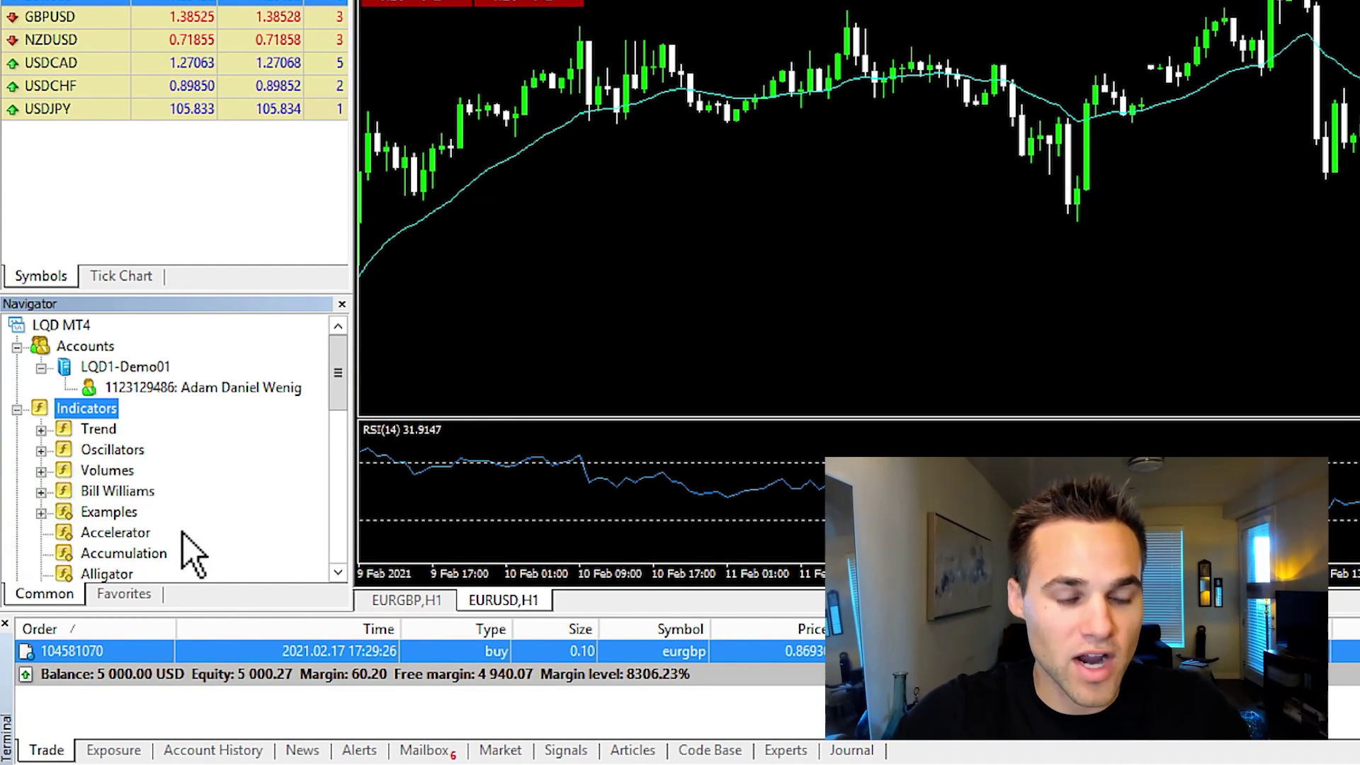
left_click_drag(340, 414, 326, 452)
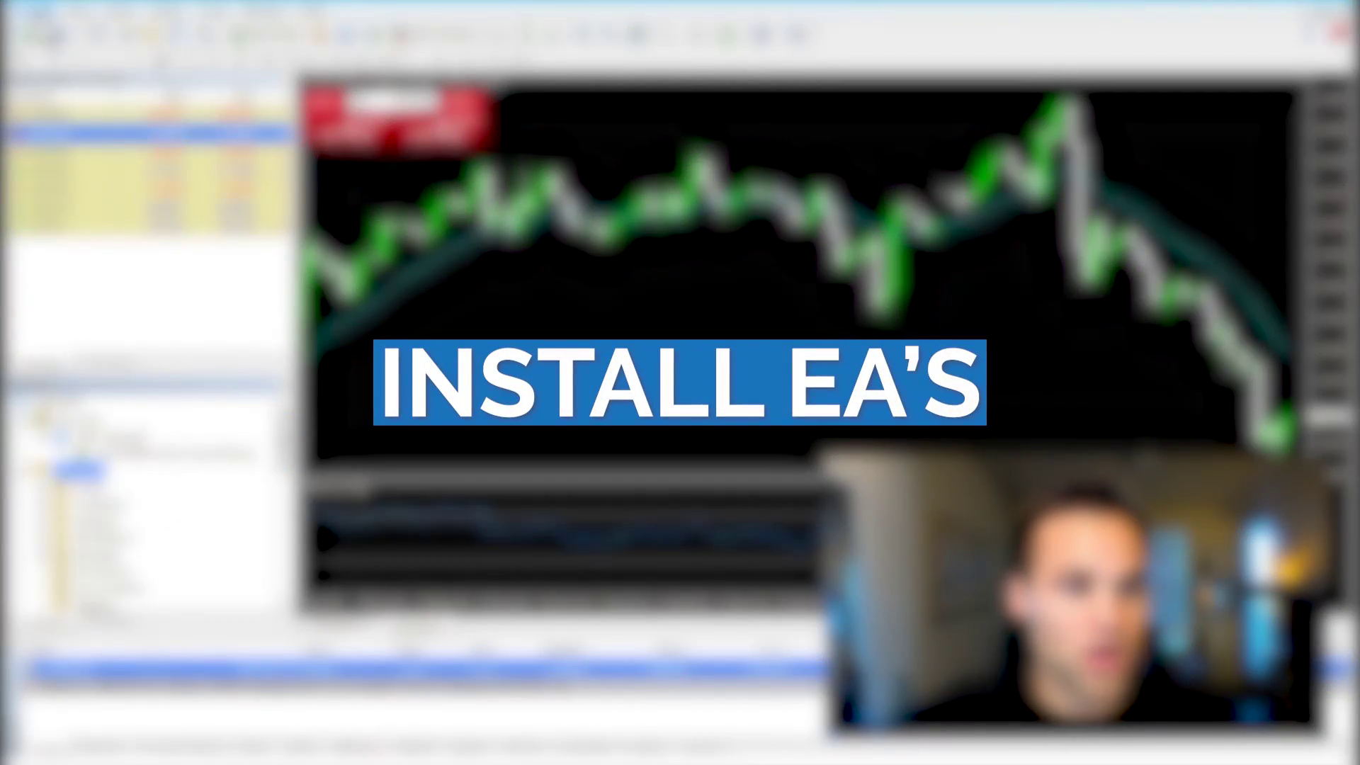
left_click(31, 12)
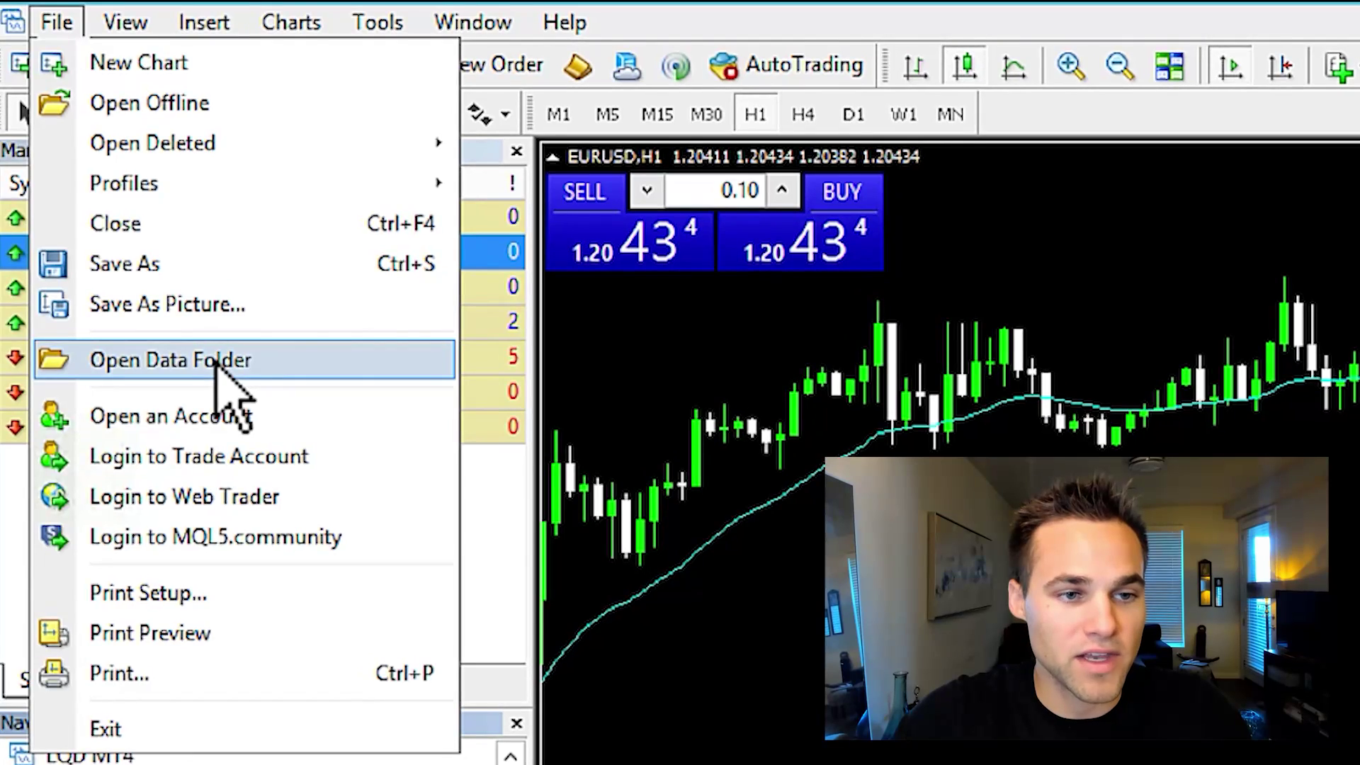
Open the data folder and go to MQL4 > Experts, which holds Edge Trainer.ex4
left_click(216, 360)
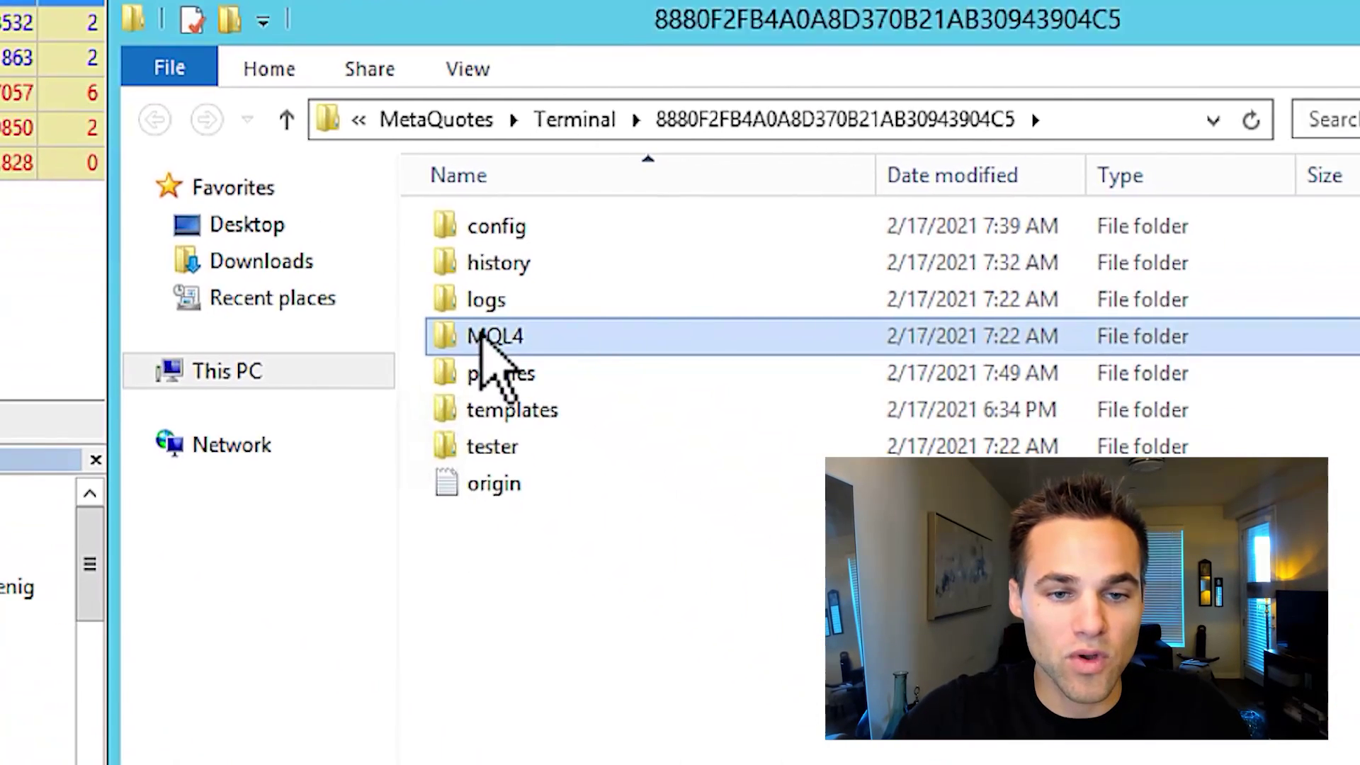
double_click(483, 336)
double_click(526, 226)
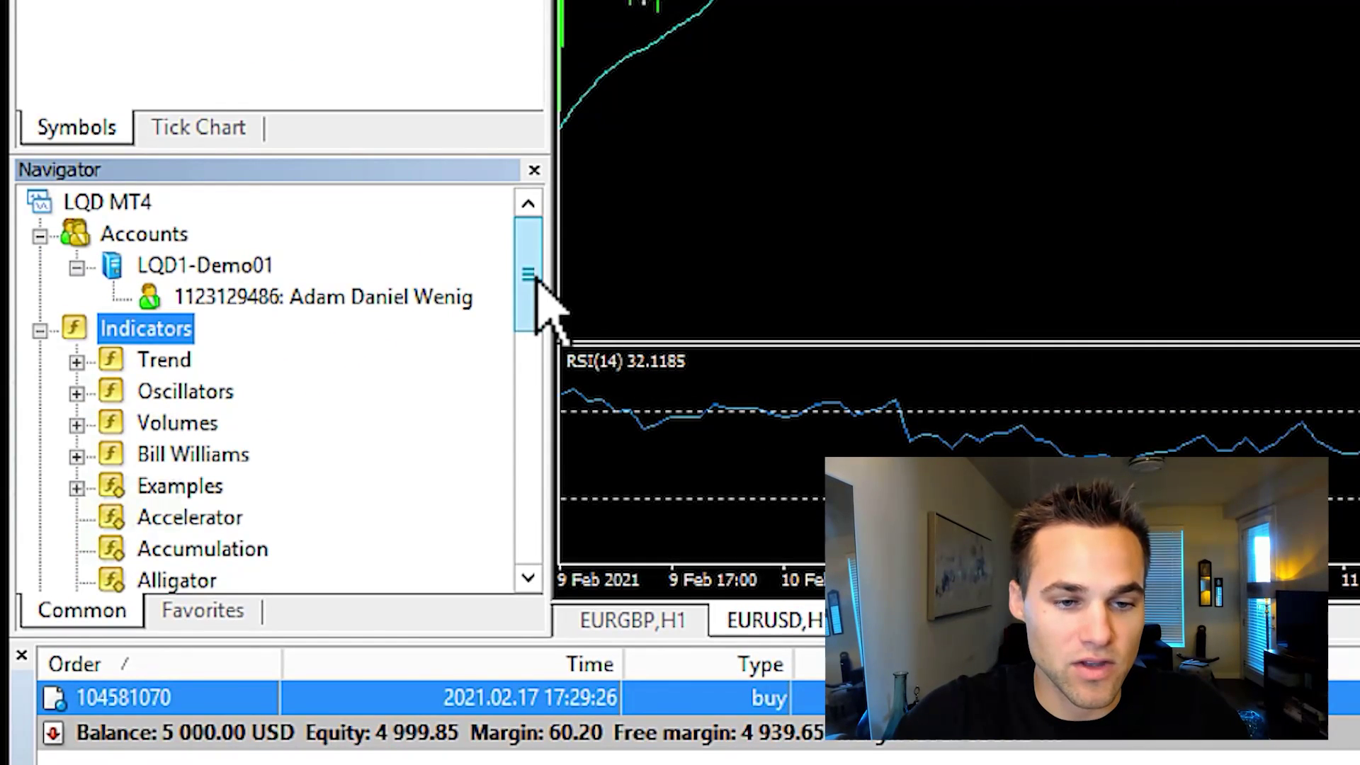
left_click_drag(537, 279, 536, 491)
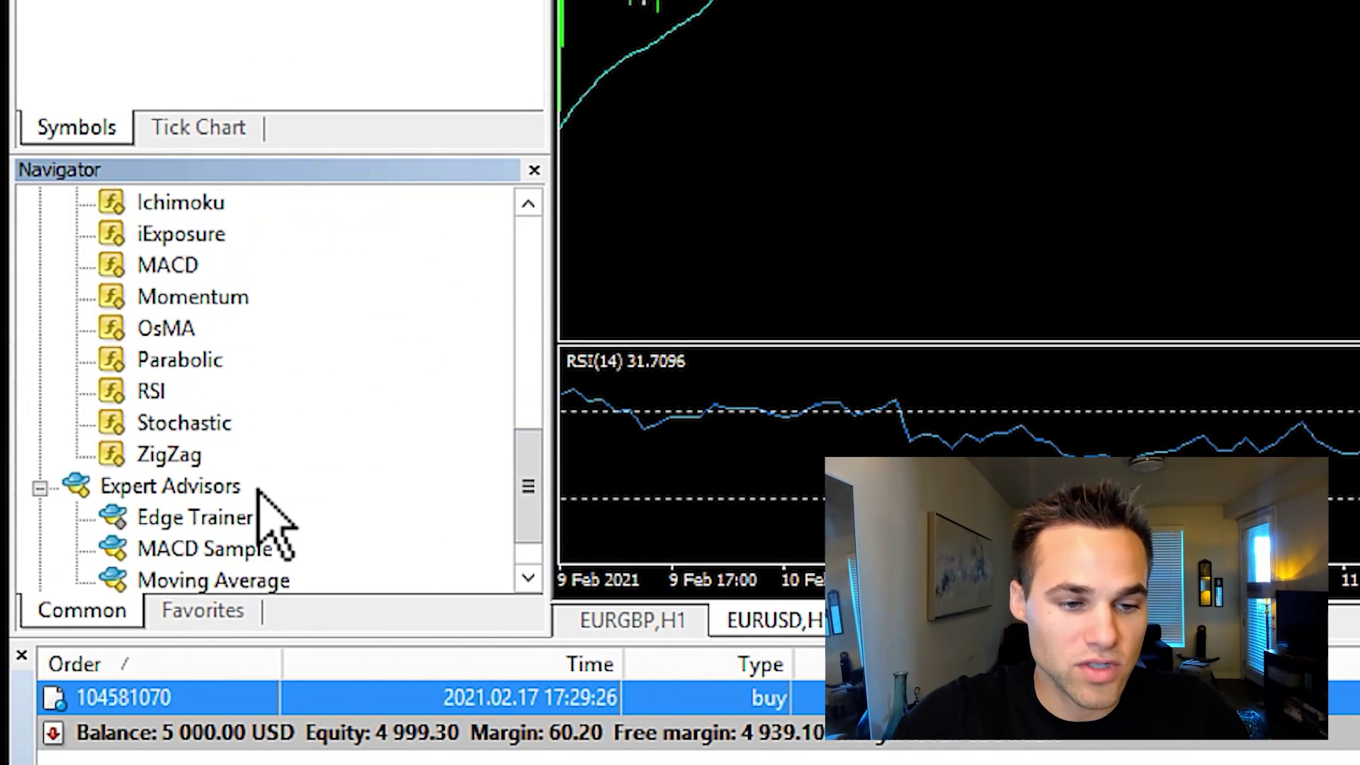
Refresh the Navigator's Expert Advisors list so Edge Trainer appears with MACD Sample and Moving Average
left_click(204, 487)
right_click(204, 488)
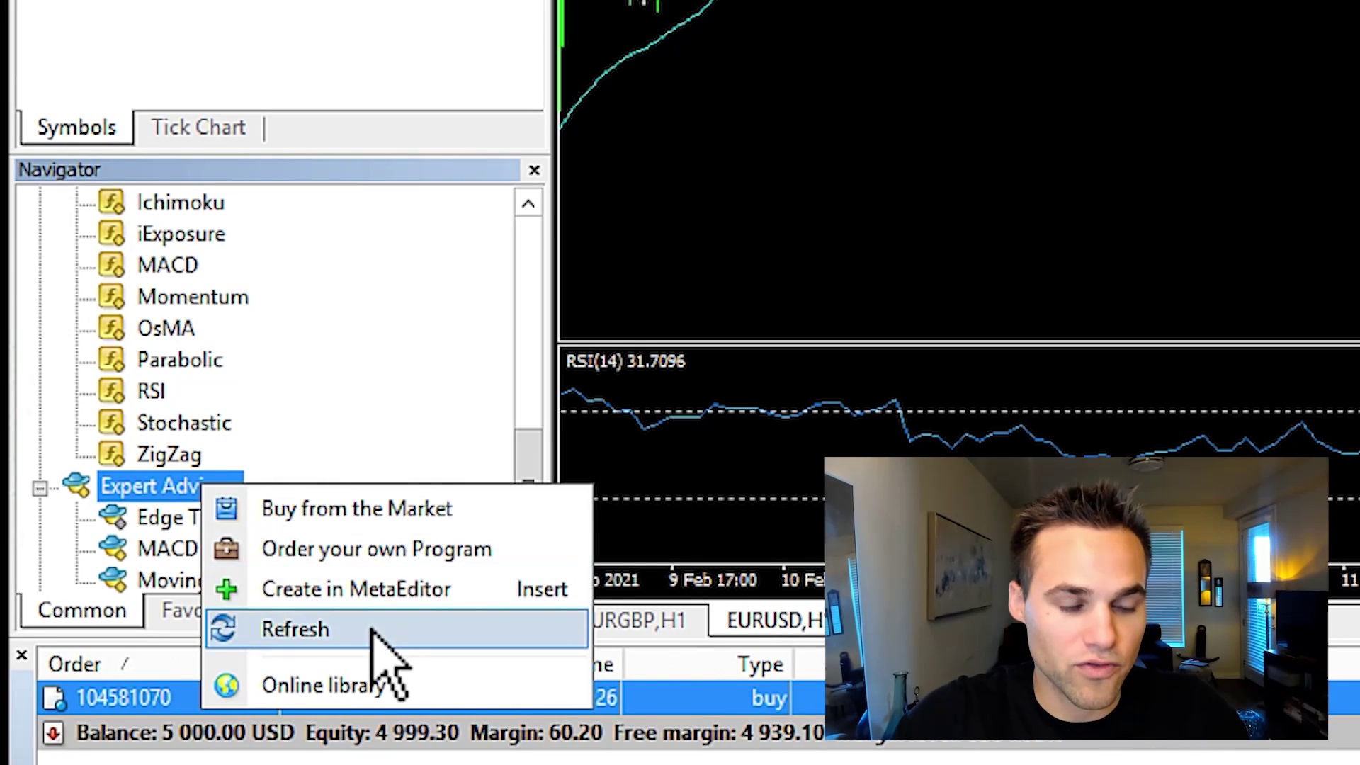
left_click(371, 629)
left_click_drag(540, 279, 562, 647)
left_click(526, 228)
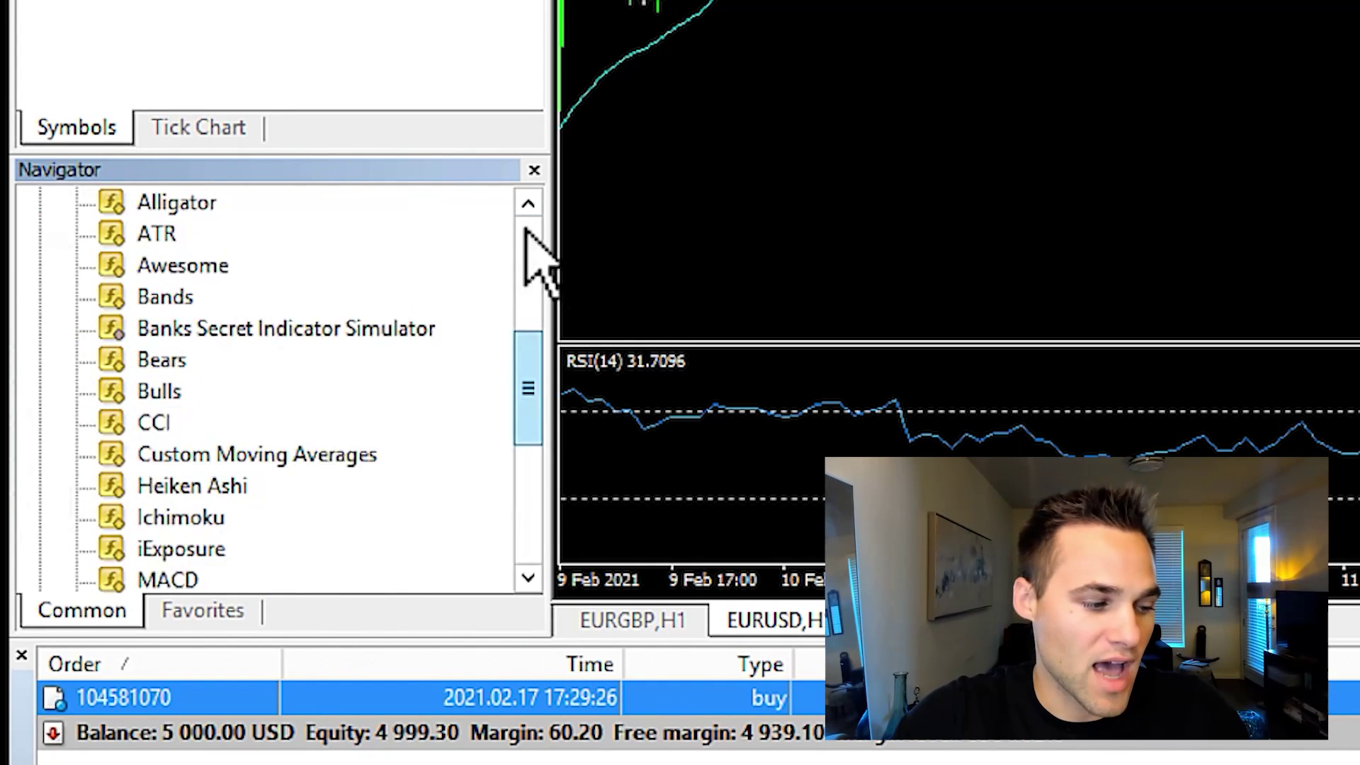
left_click(526, 228)
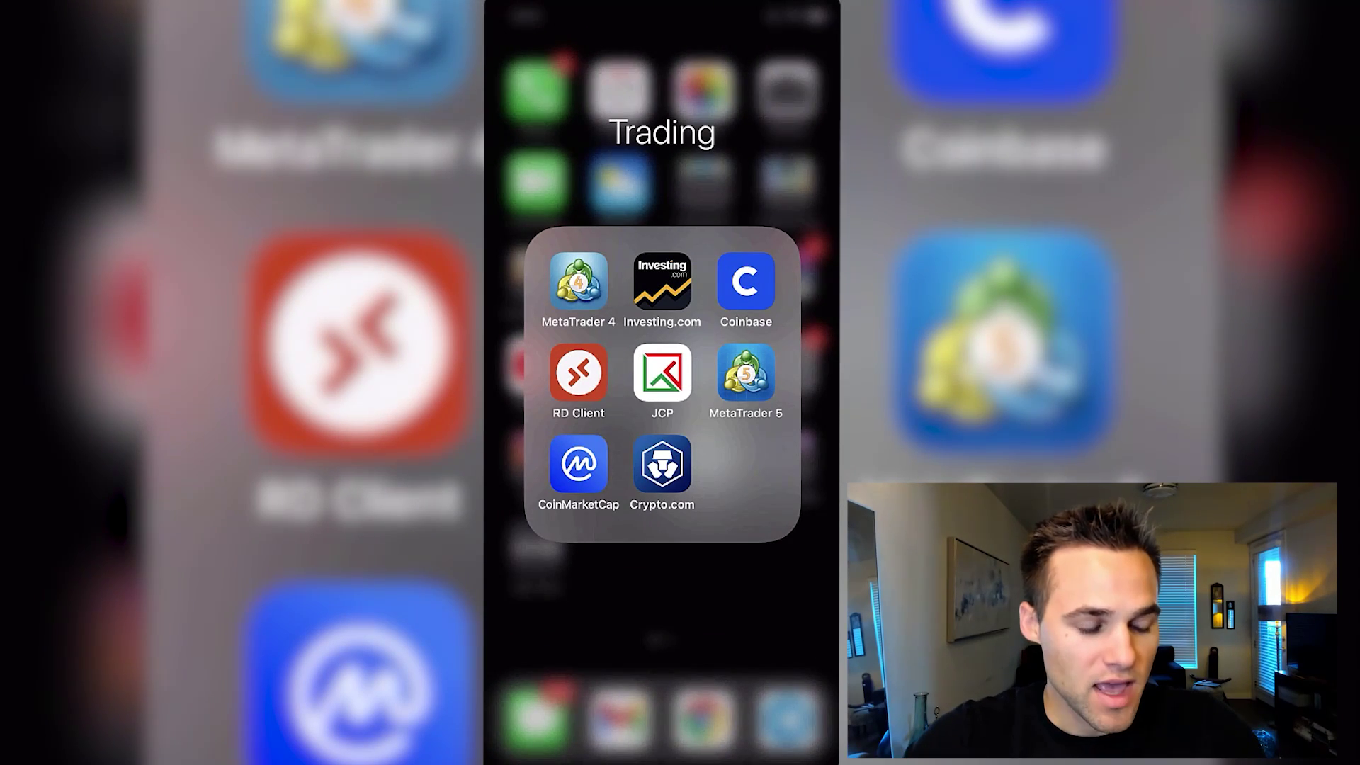
Launch the MT4 mobile app and start adding a new trading account from the accounts list
left_click(578, 281)
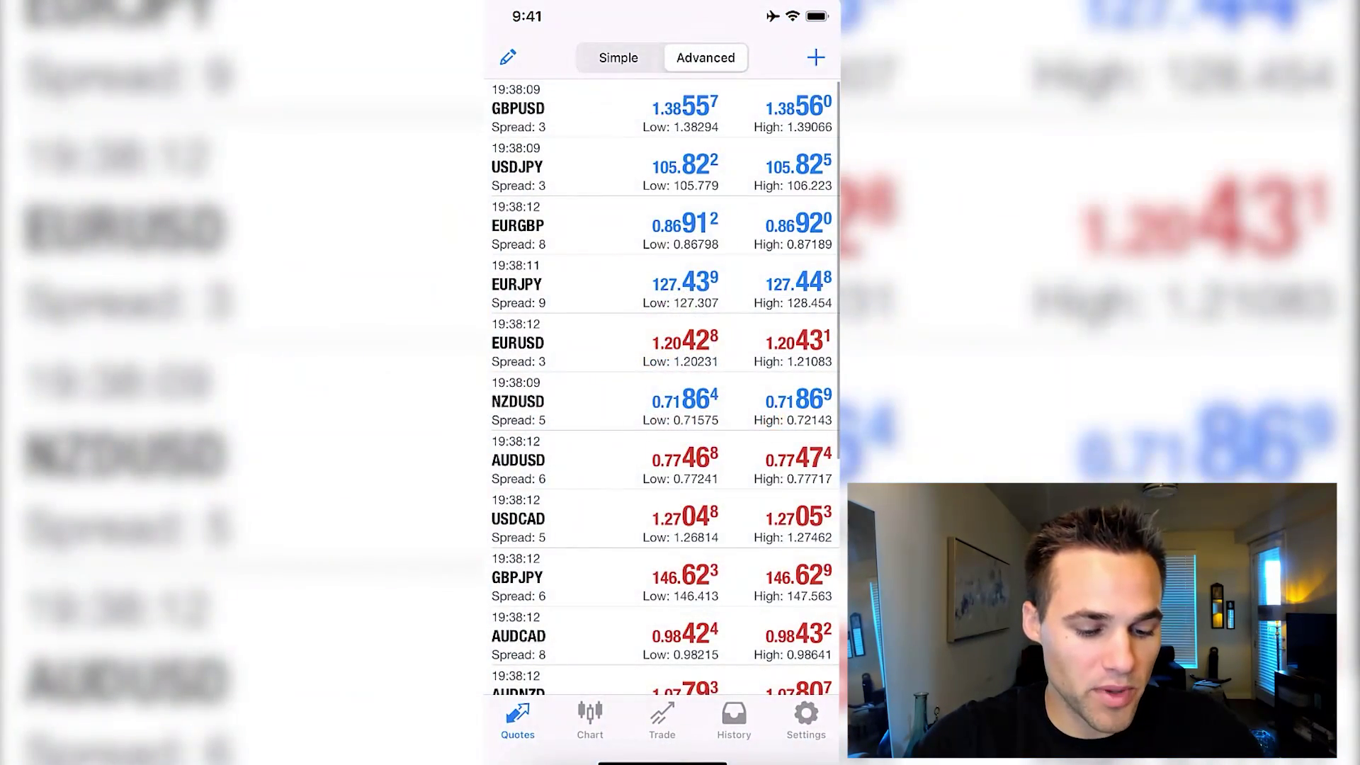
left_click(807, 719)
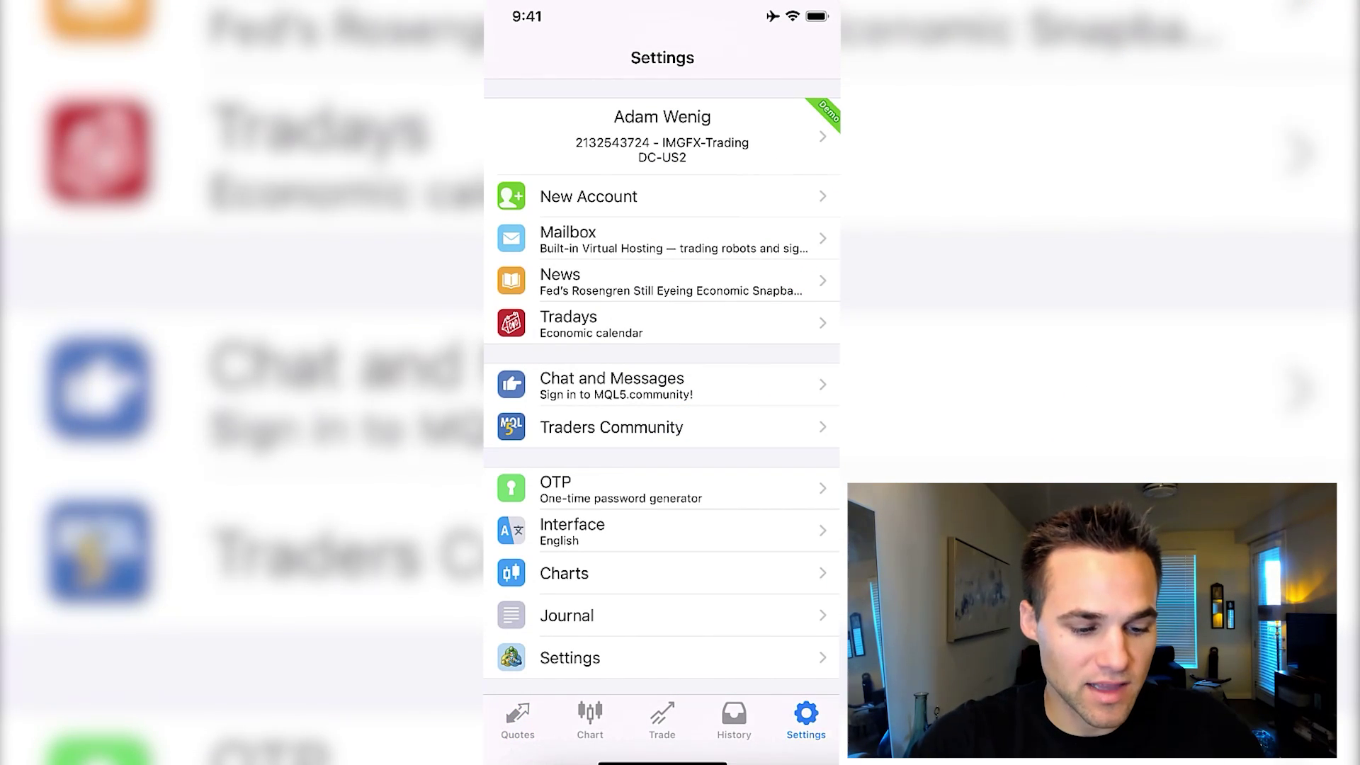
left_click(662, 135)
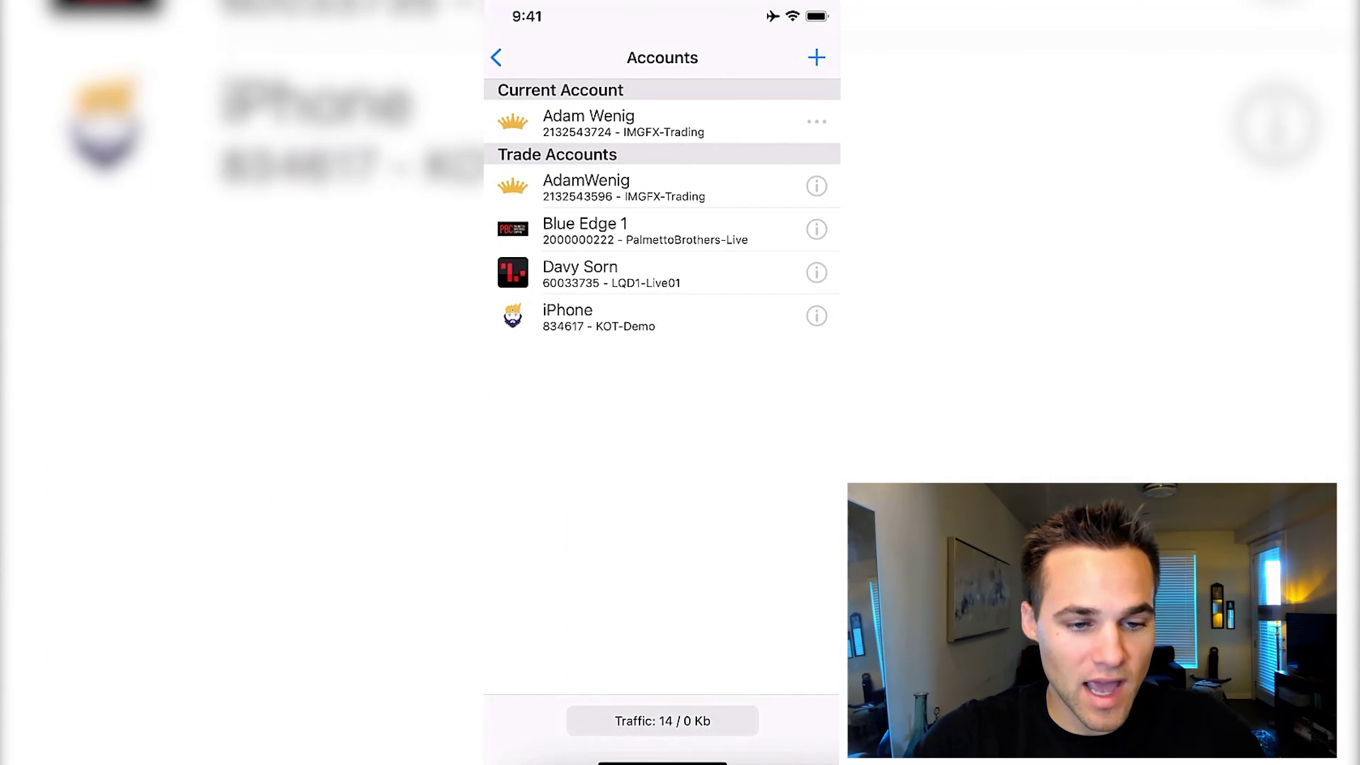
left_click(817, 57)
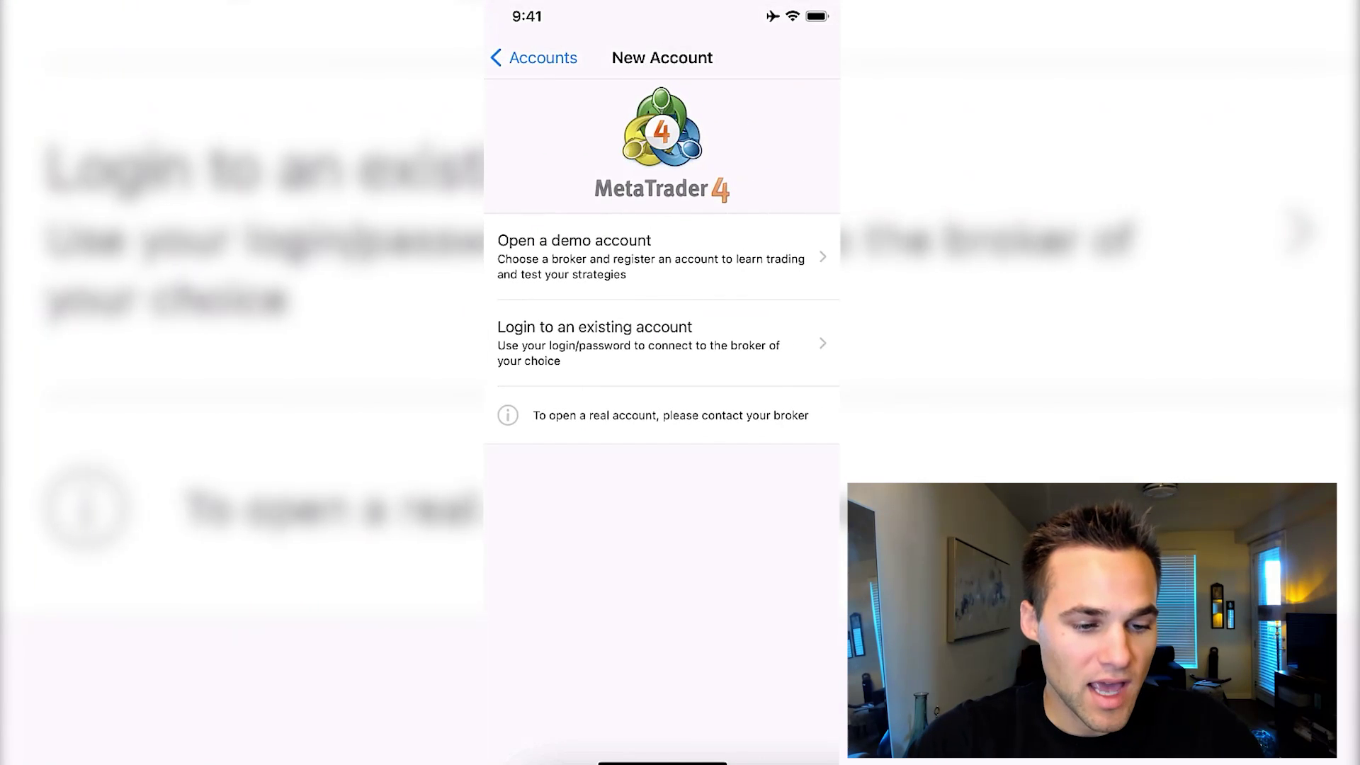
Choose to log in to an existing account and select the LQD1-Live01 broker server
left_click(595, 343)
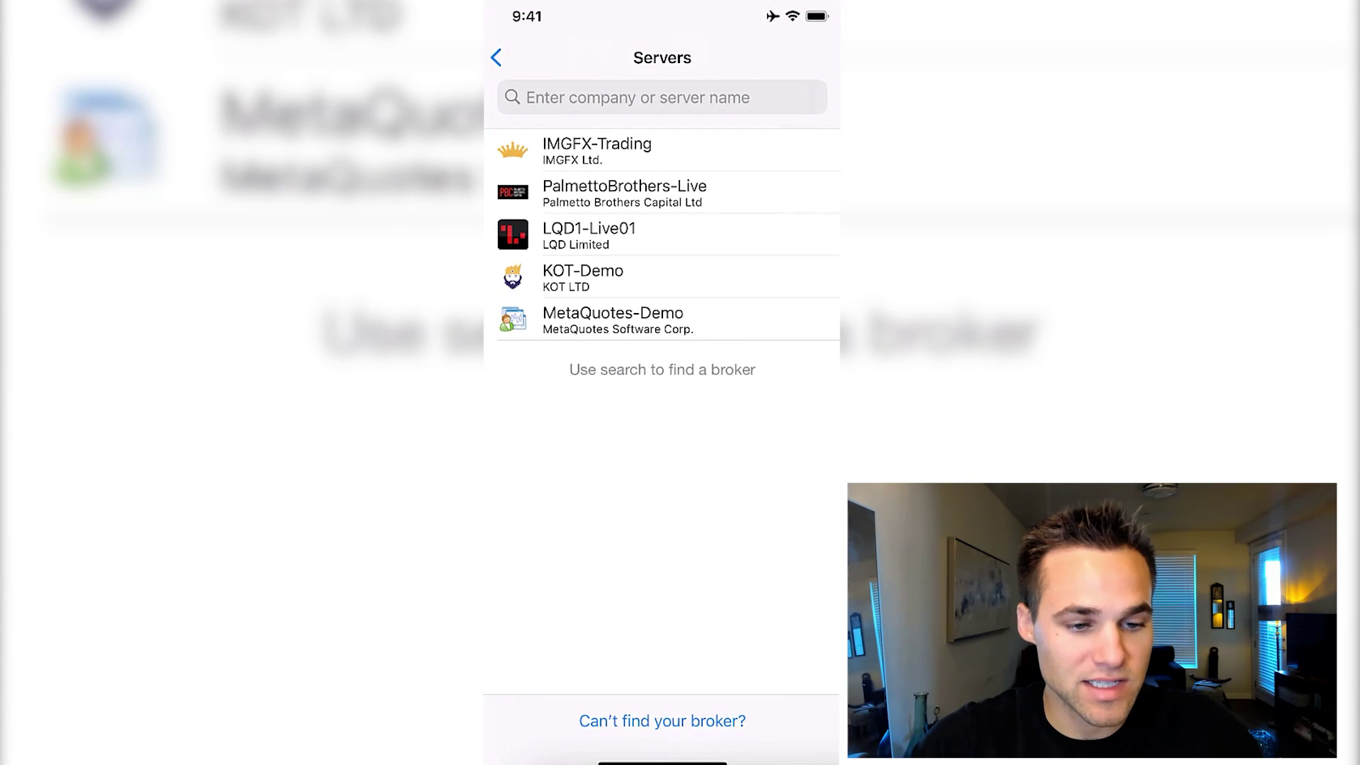
left_click(638, 97)
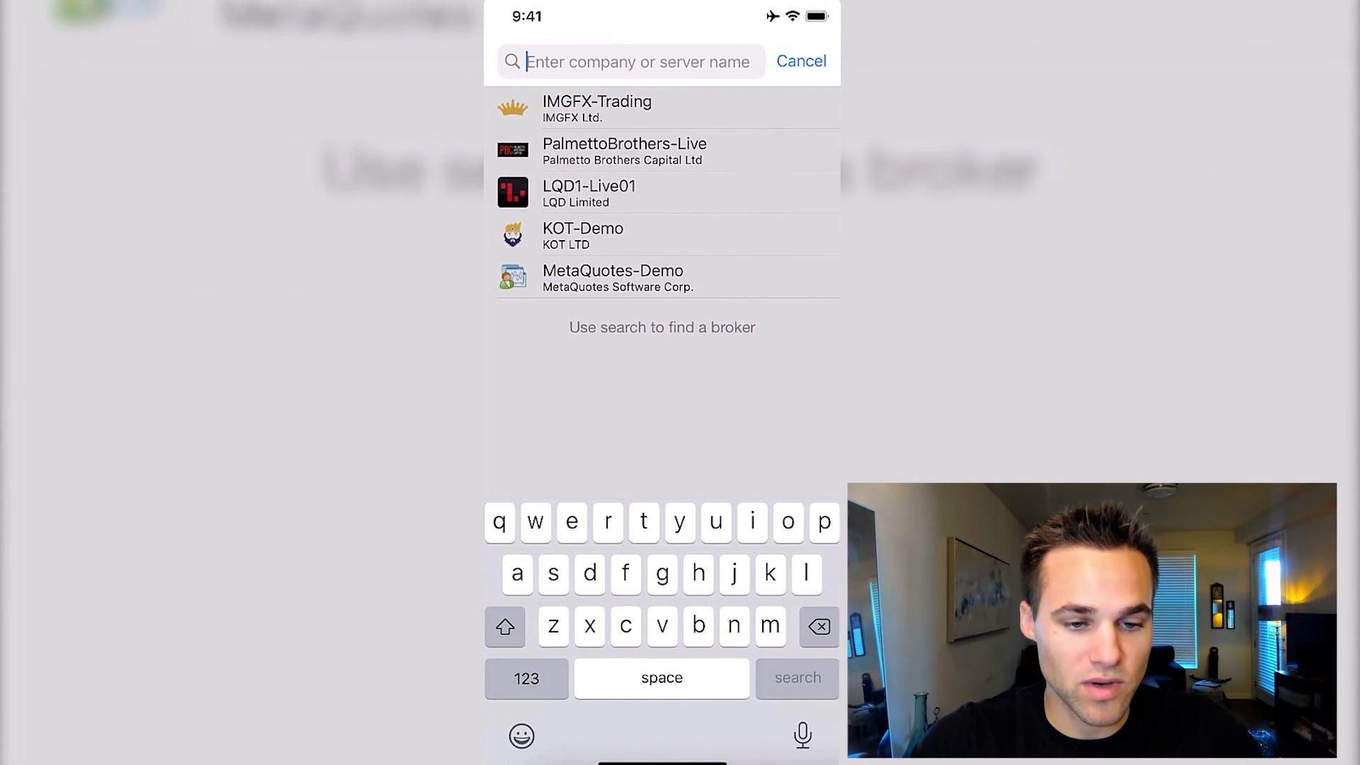
left_click(801, 60)
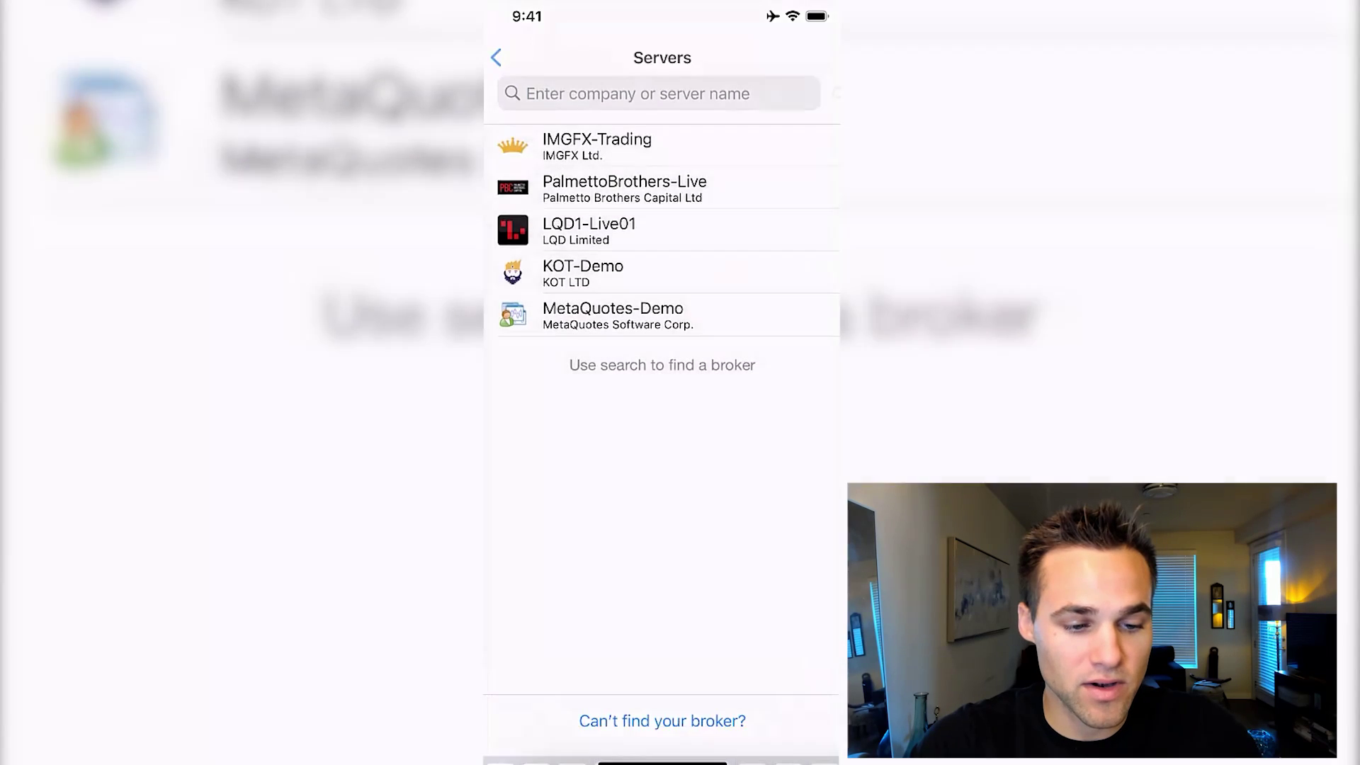
left_click(588, 224)
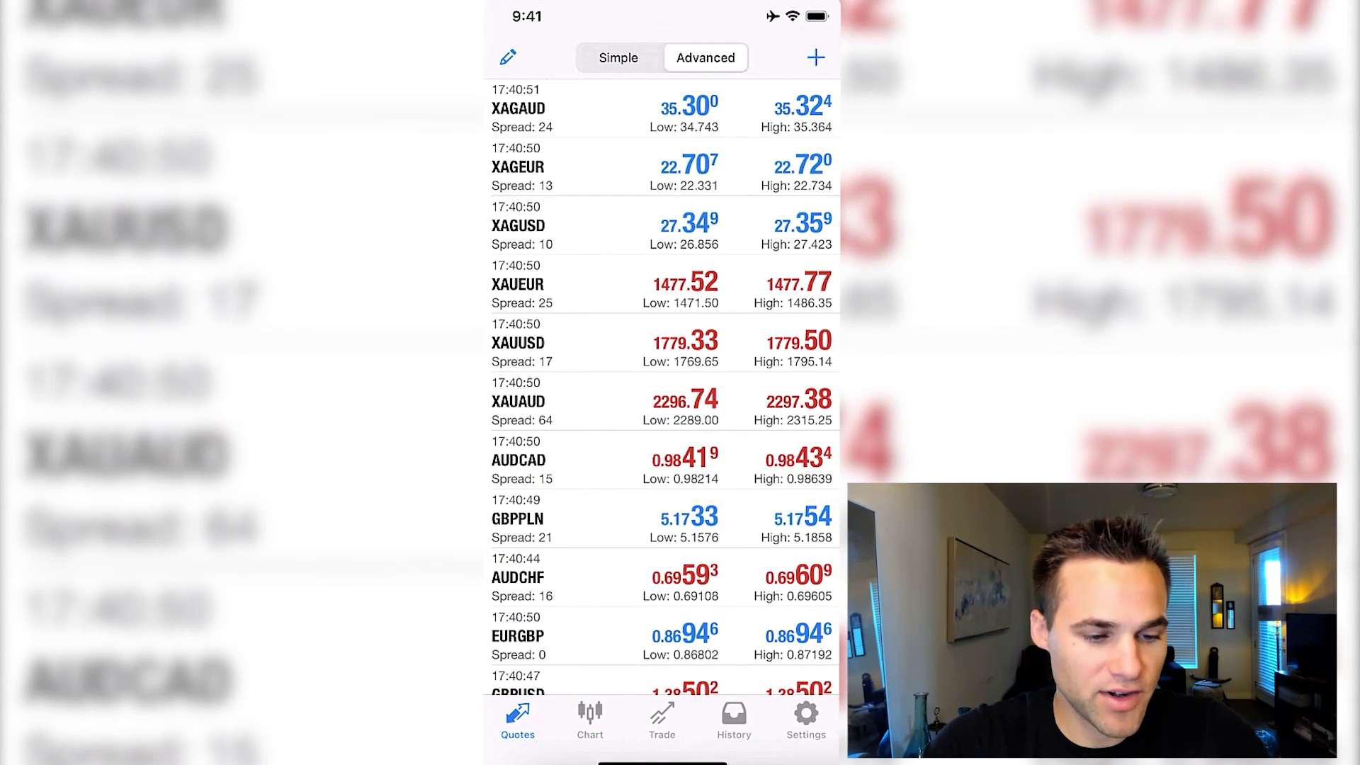
Browse the Forex Majors symbol group in the add-symbol list
scroll(663, 389, "down", 2)
scroll(663, 390, "up", 2)
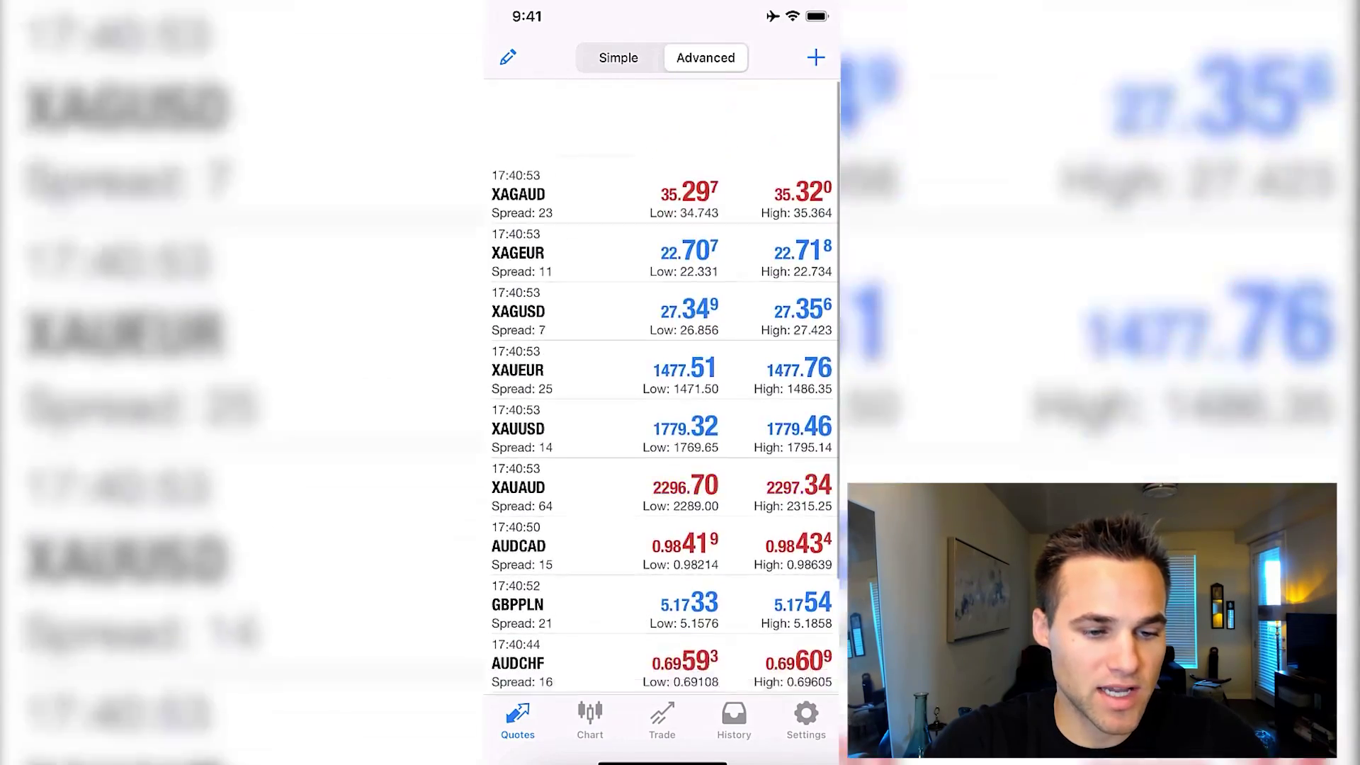
scroll(663, 390, "down", 1)
scroll(663, 390, "up", 1)
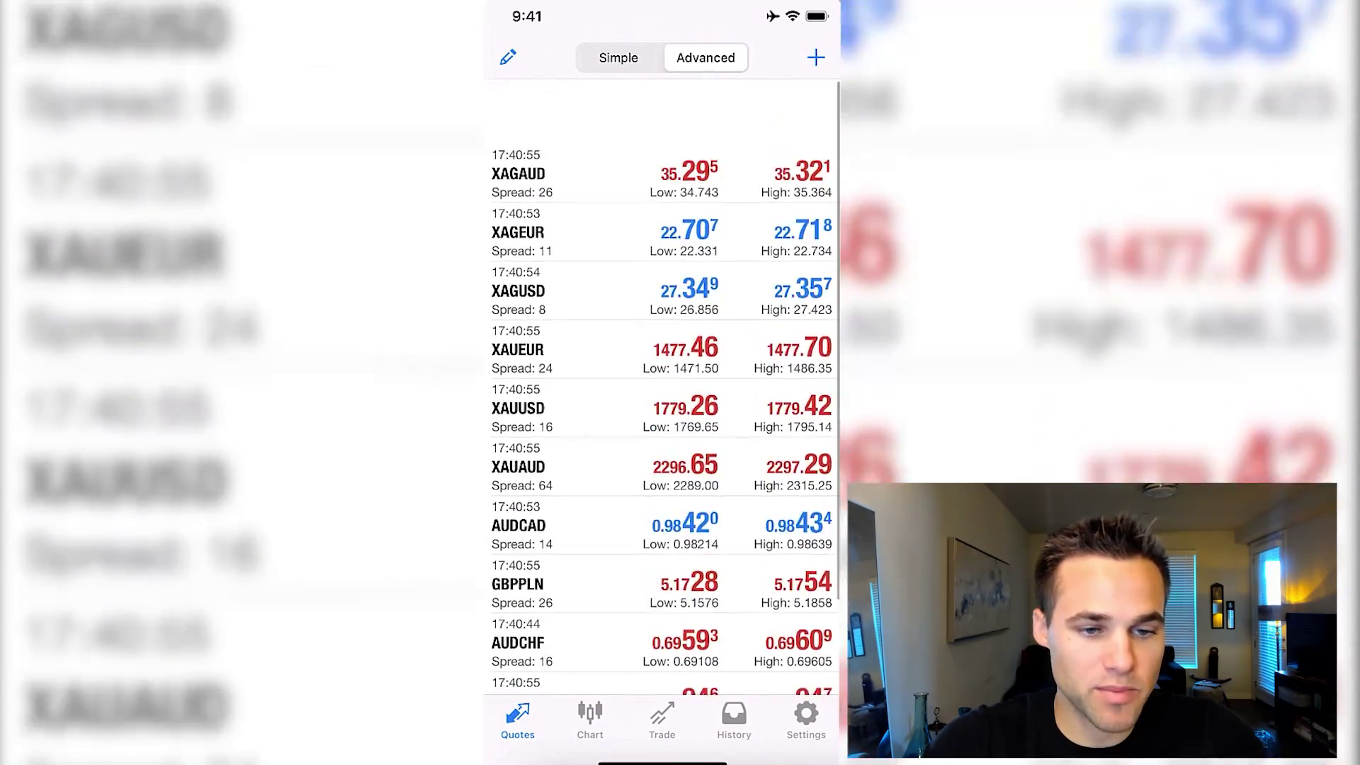
left_click(816, 57)
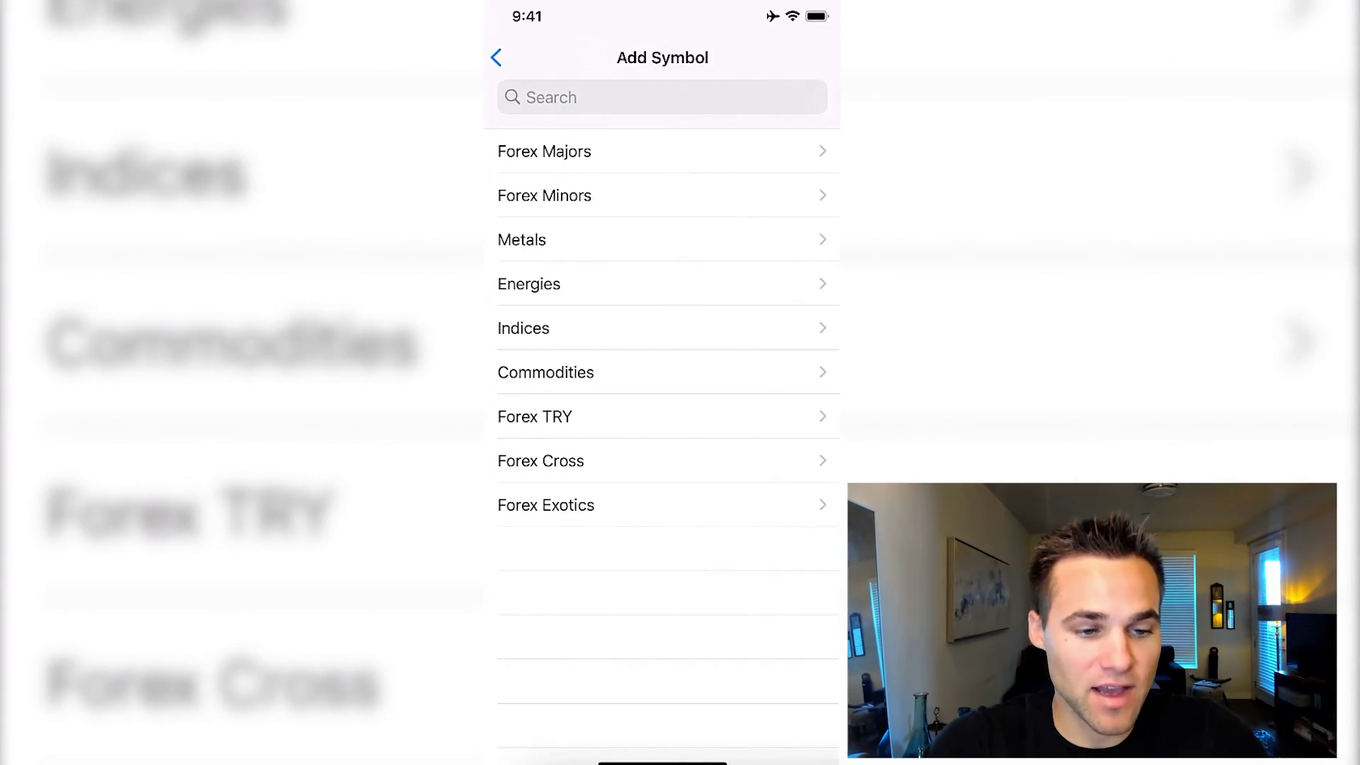
left_click(544, 151)
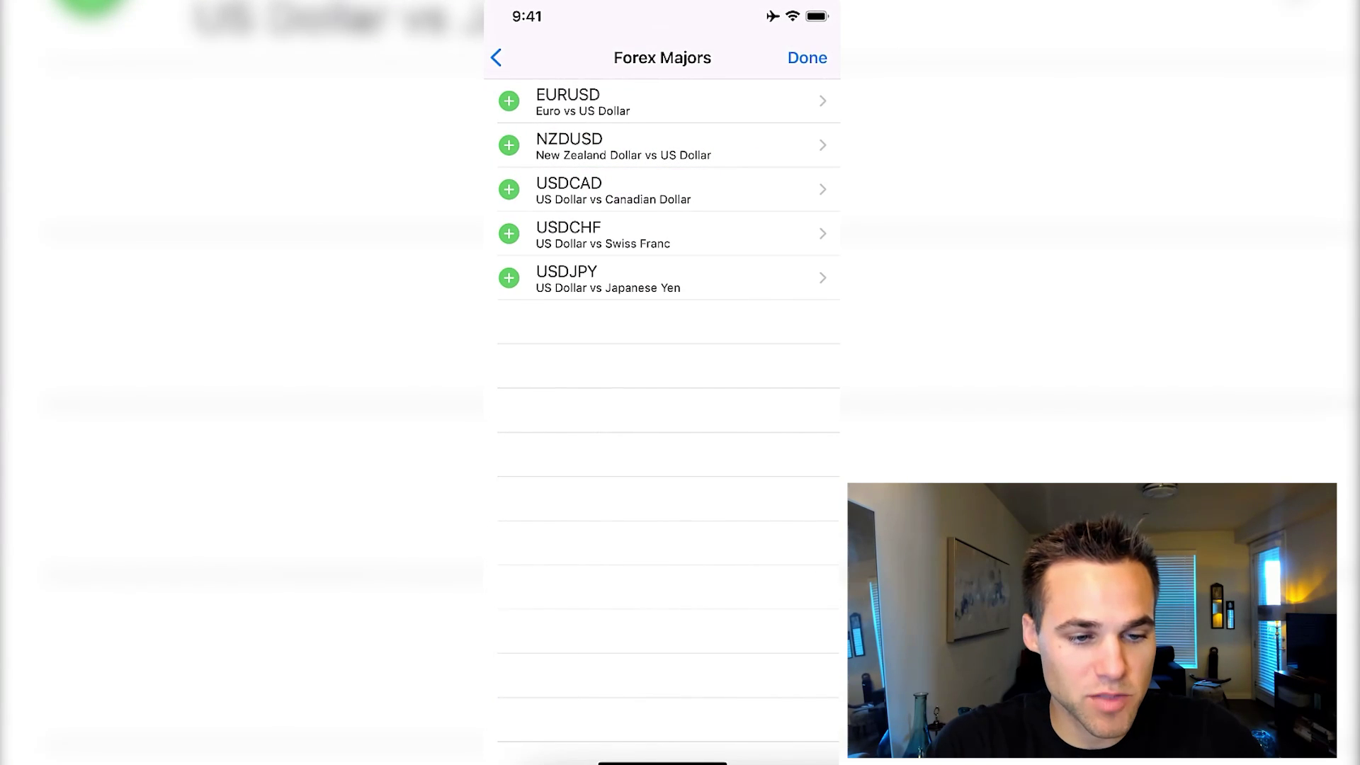
Add EURUSD to the quotes list and bring up the CHFJPY chart
left_click(566, 101)
left_click(518, 58)
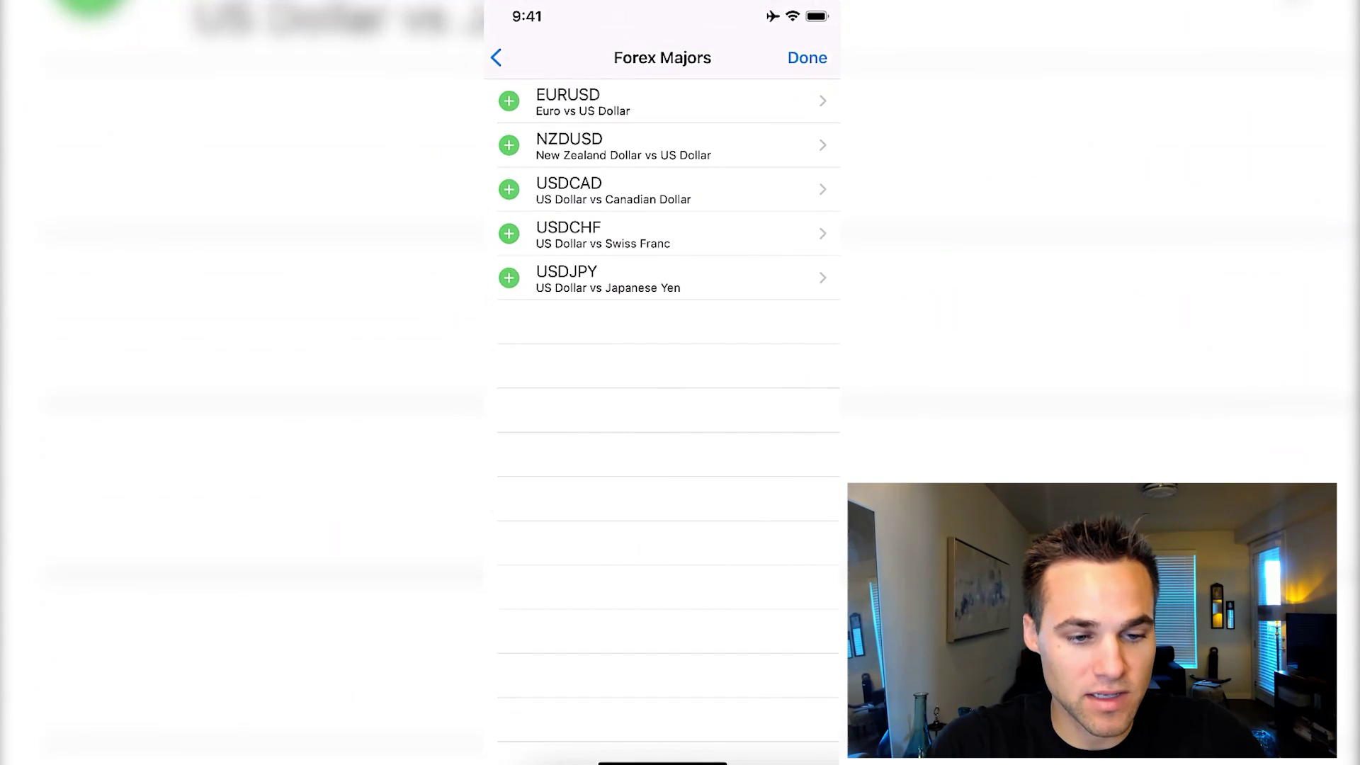
left_click(508, 101)
left_click(807, 57)
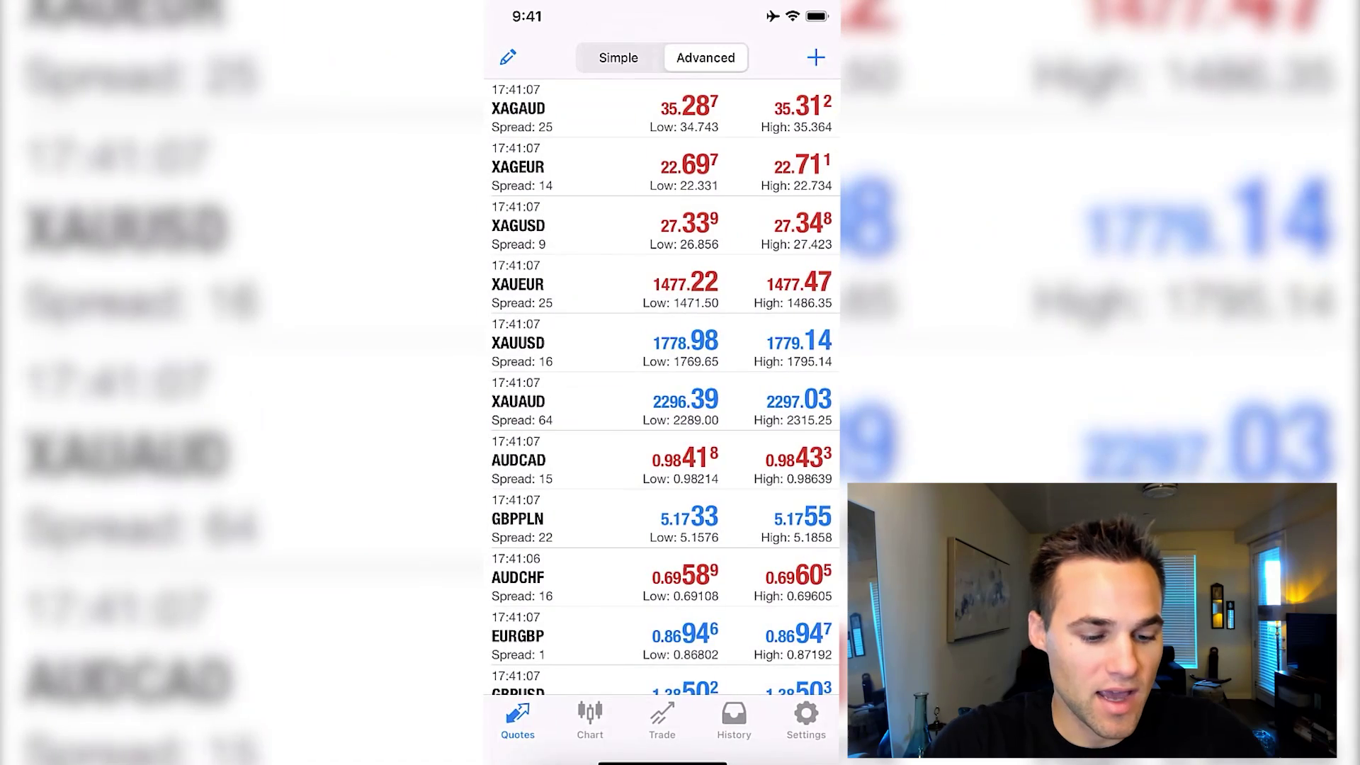
left_click(590, 719)
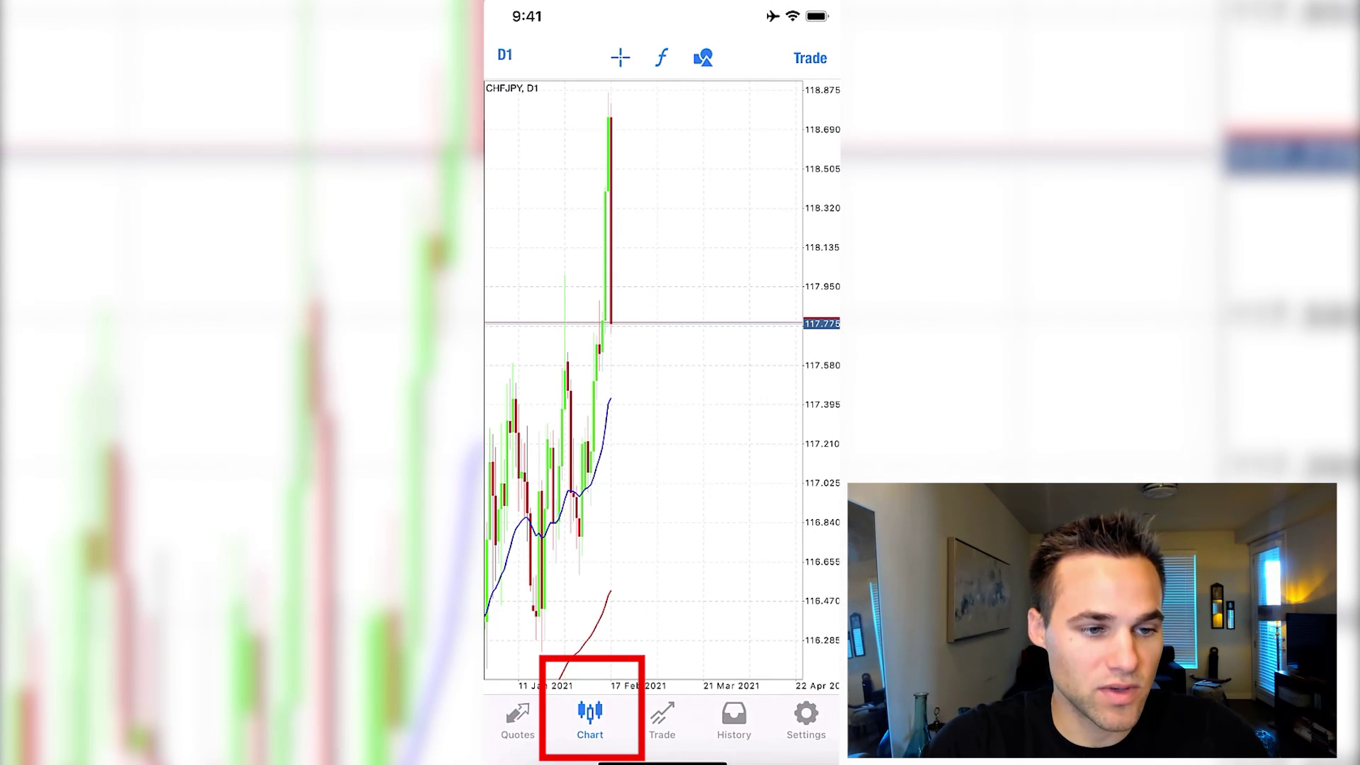
Switch the CHFJPY chart from D1 to H4, then to the H1 timeframe
left_click(504, 55)
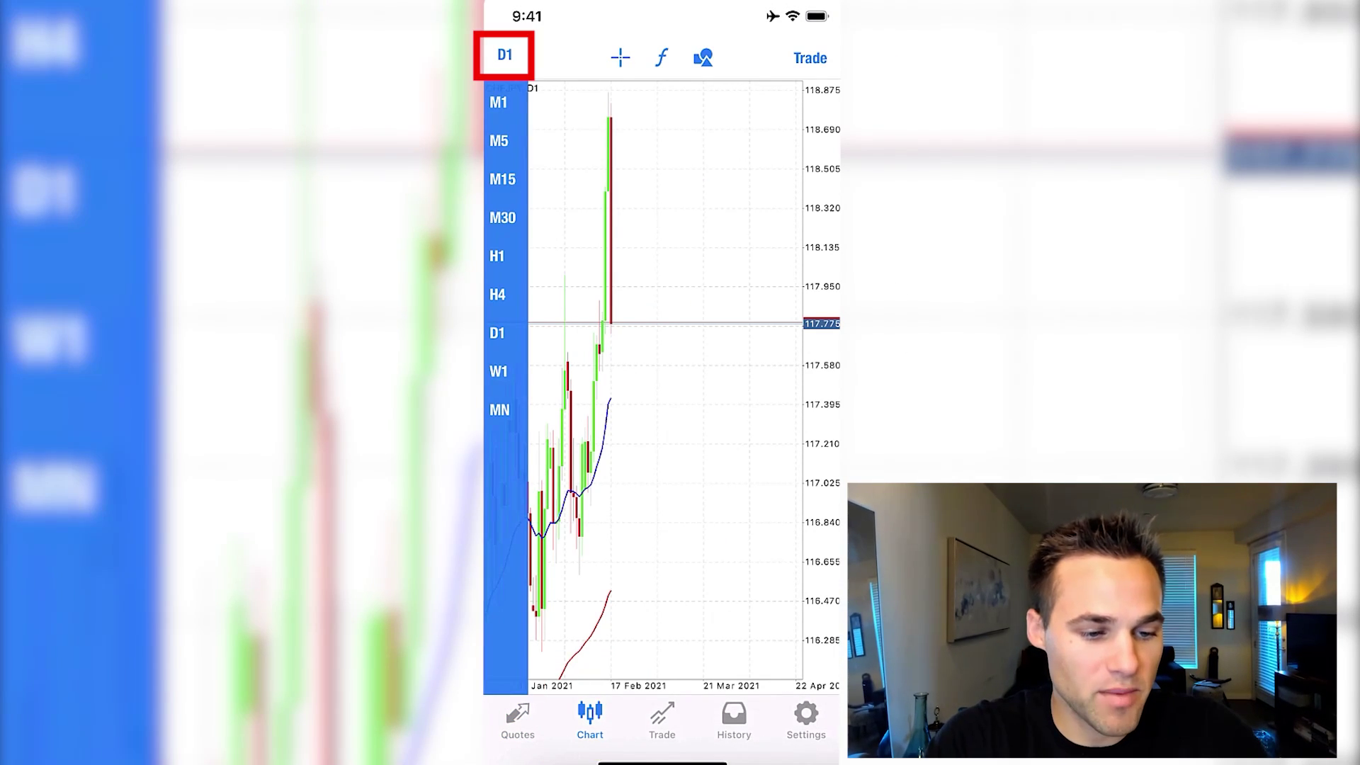
left_click(497, 294)
left_click(504, 55)
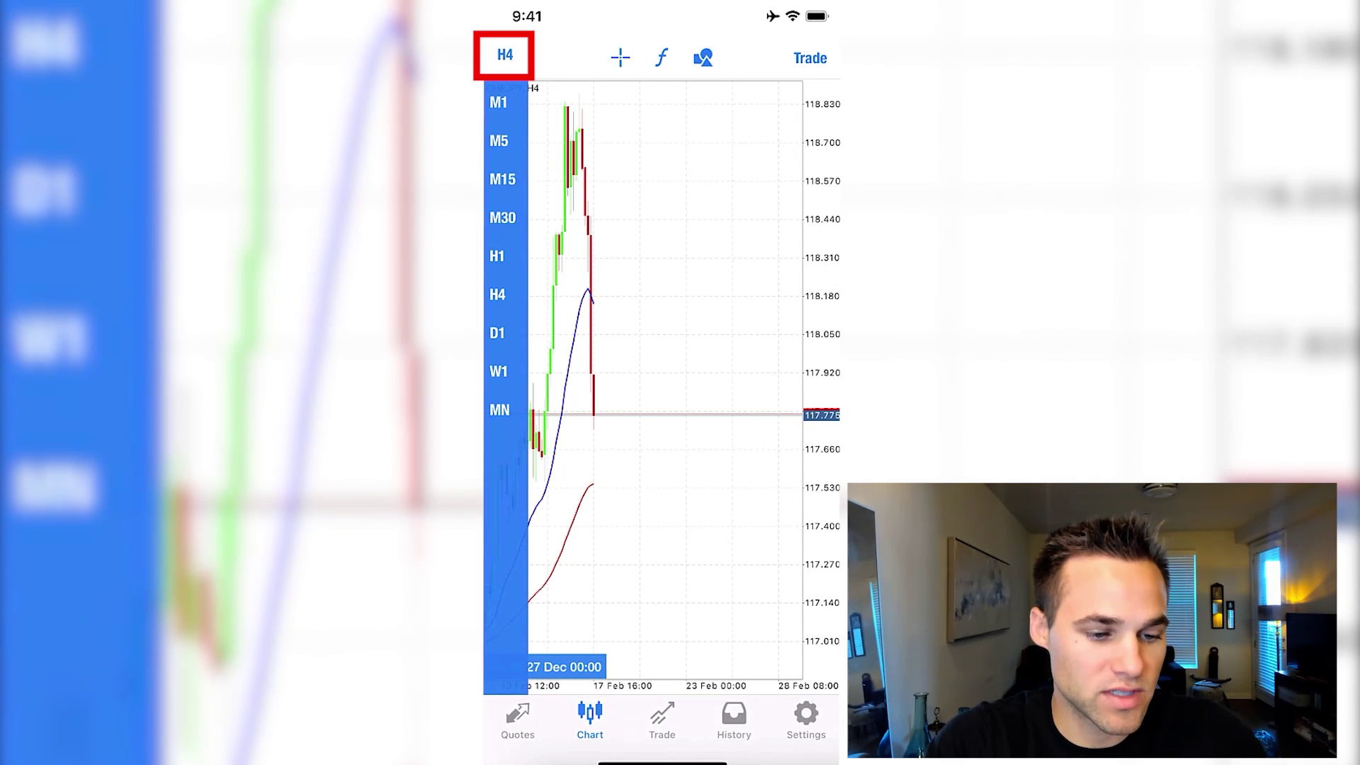
left_click(497, 256)
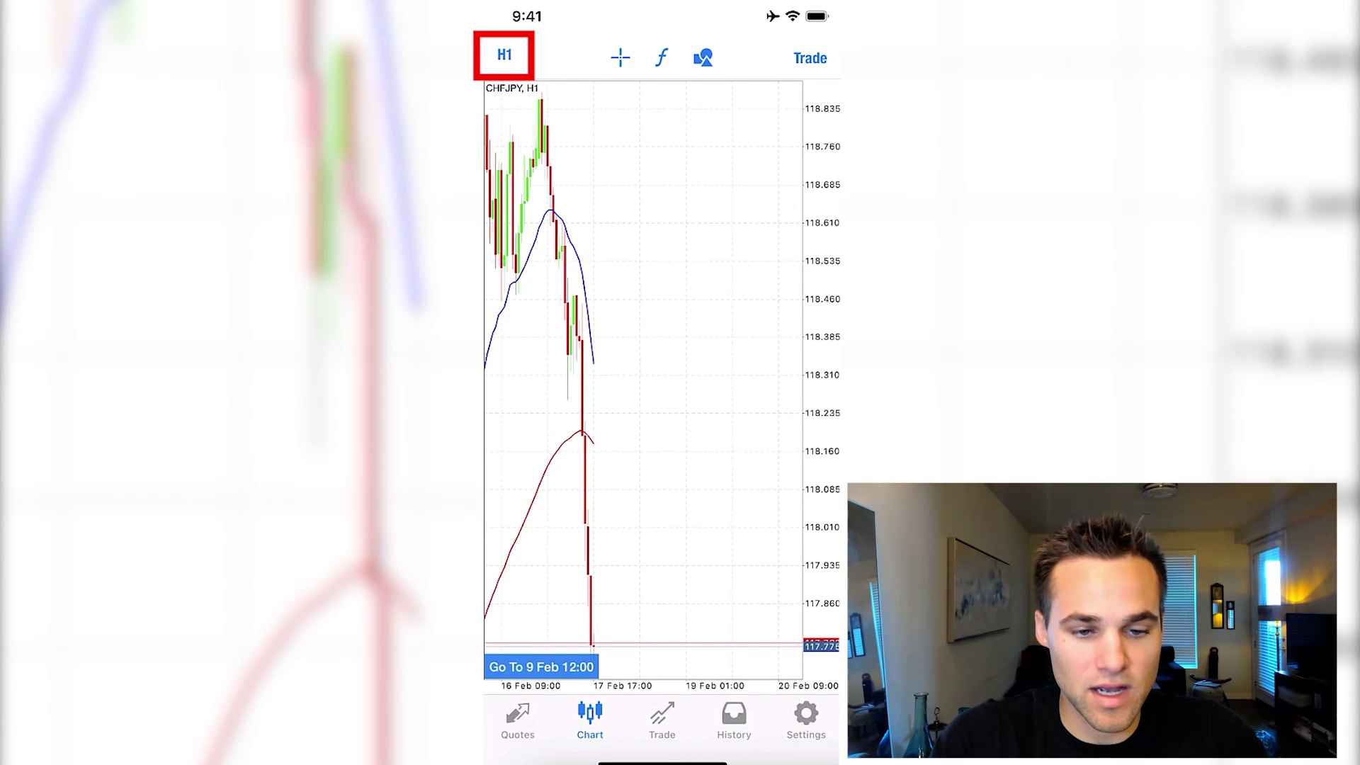
Read prices with the crosshair, check the objects list, then open a CHFJPY market order
left_click(621, 57)
left_click_drag(619, 380, 628, 645)
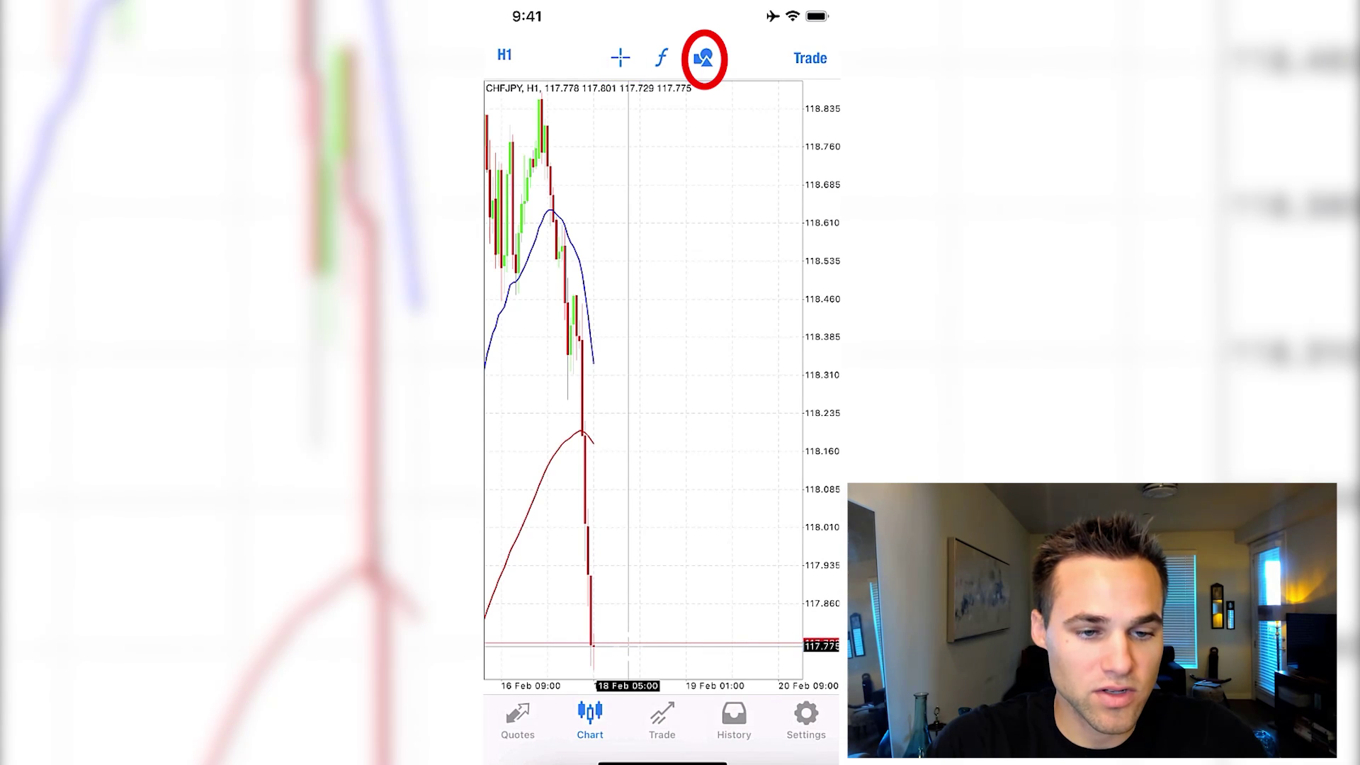
left_click(703, 57)
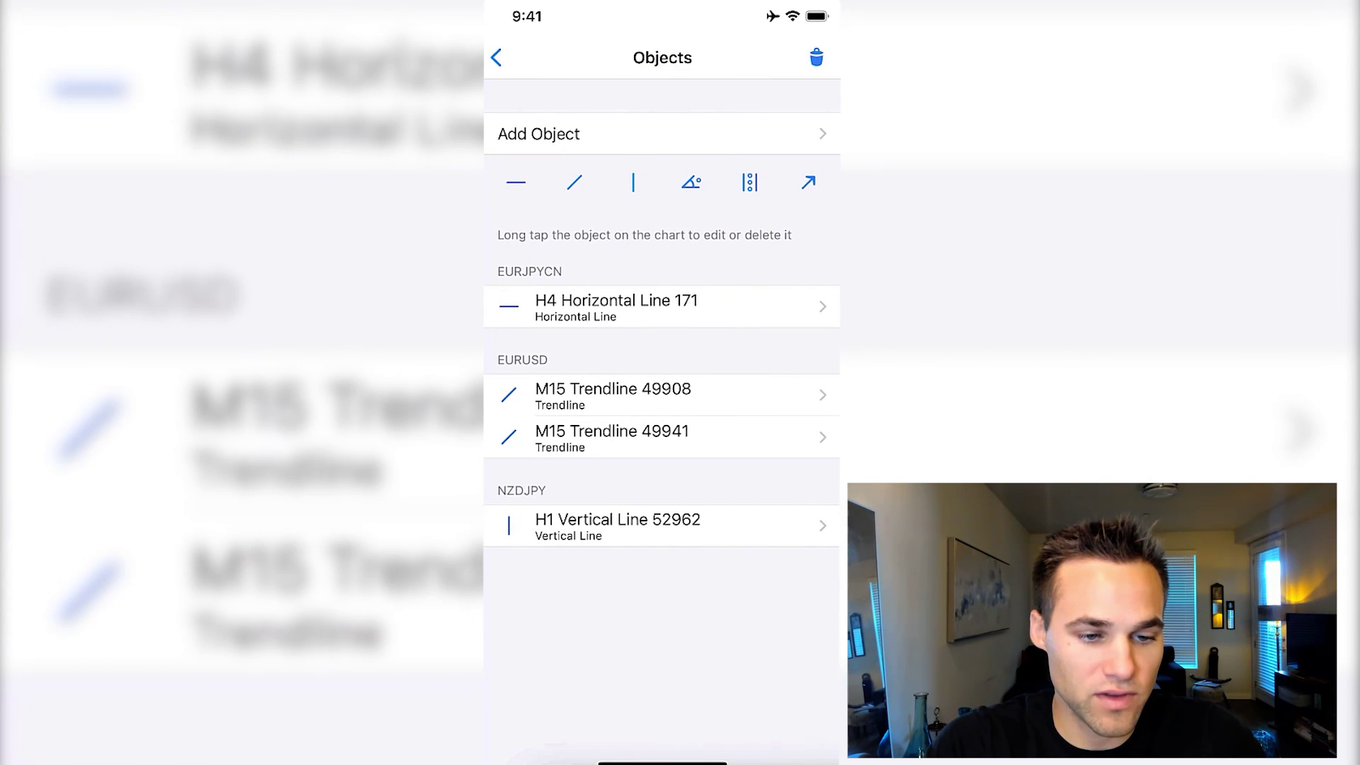
left_click(496, 57)
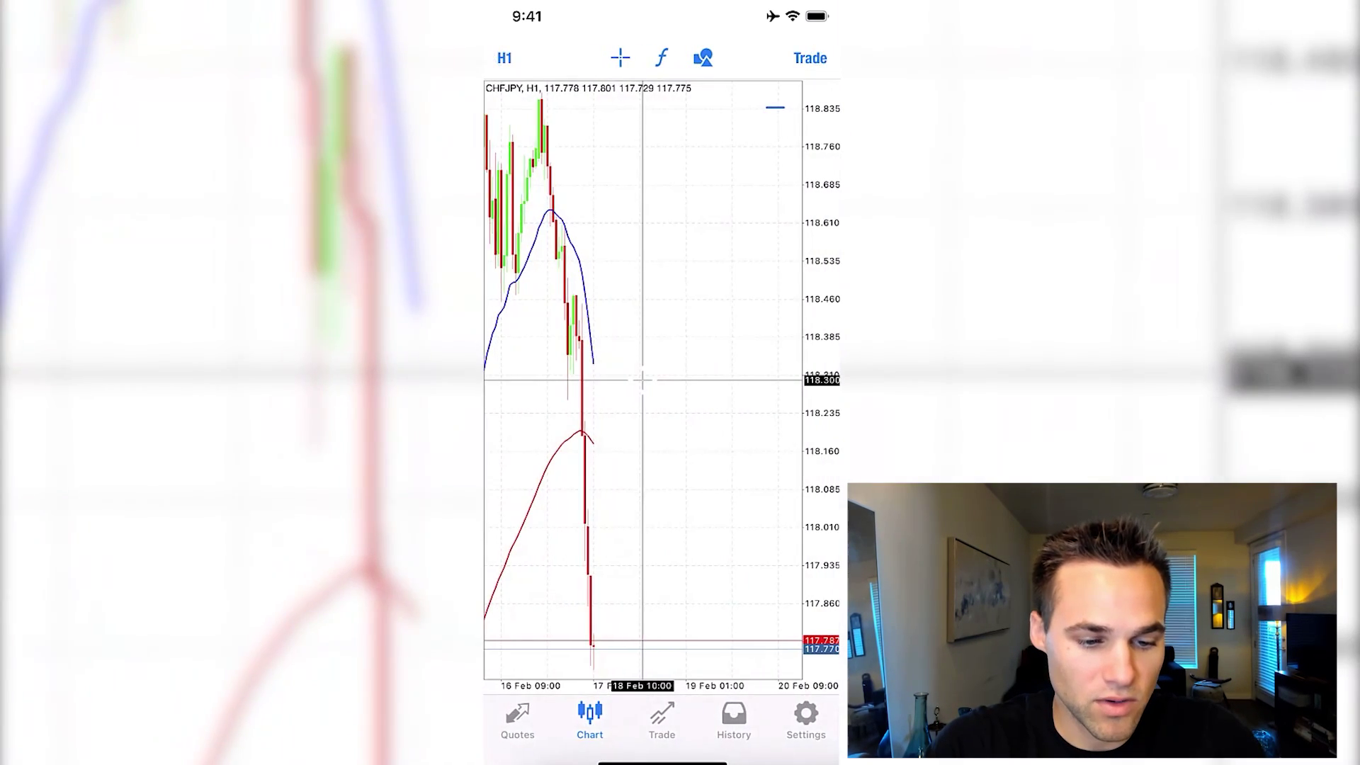
left_click_drag(726, 360, 715, 86)
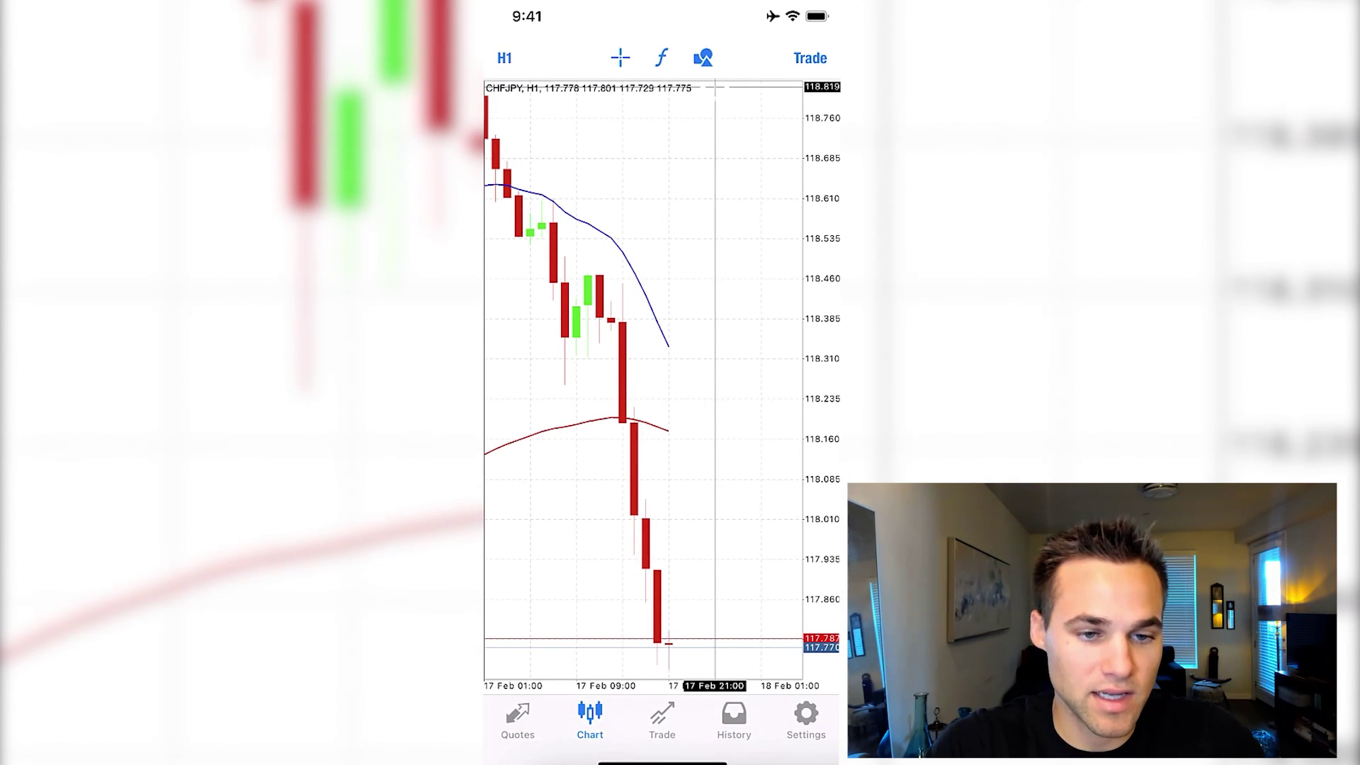
left_click(810, 58)
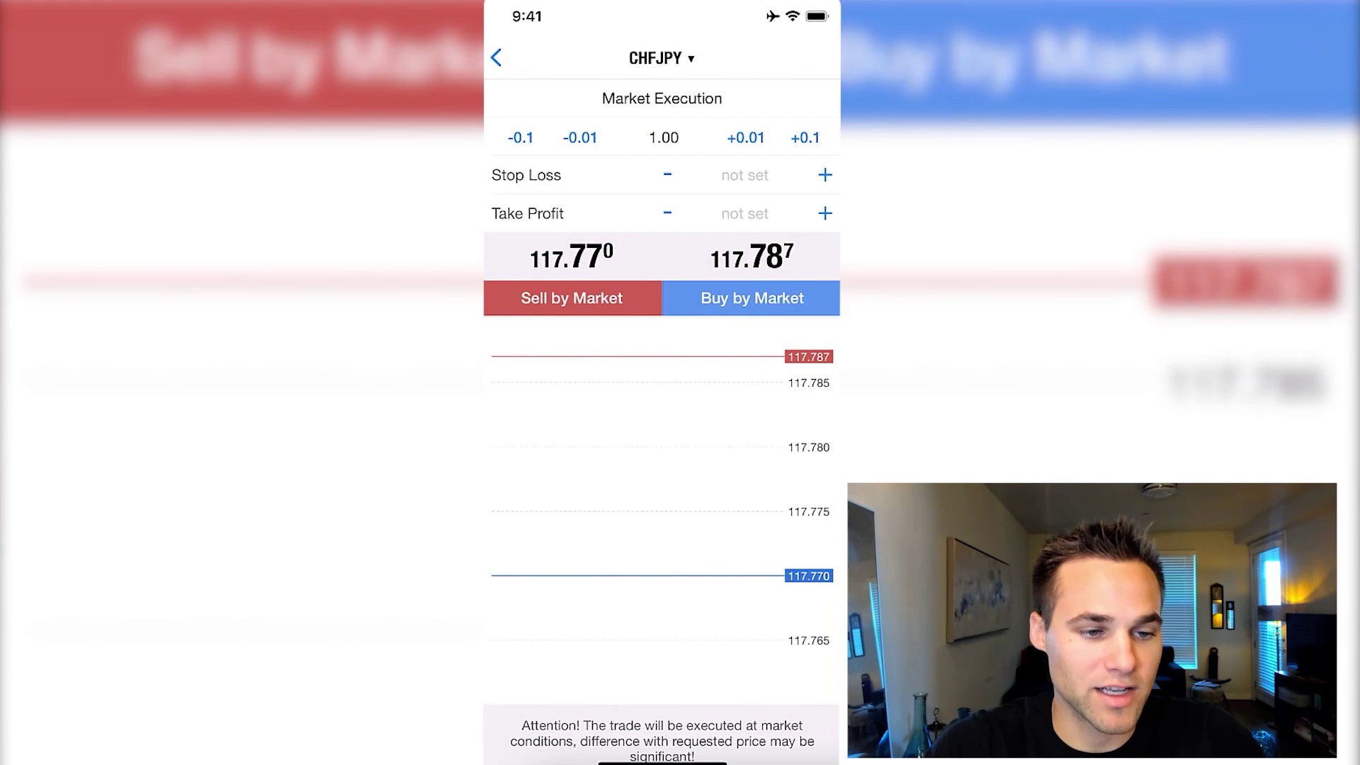
Change the CHFJPY order volume from 1.00 to 0.1 lots
left_click(664, 138)
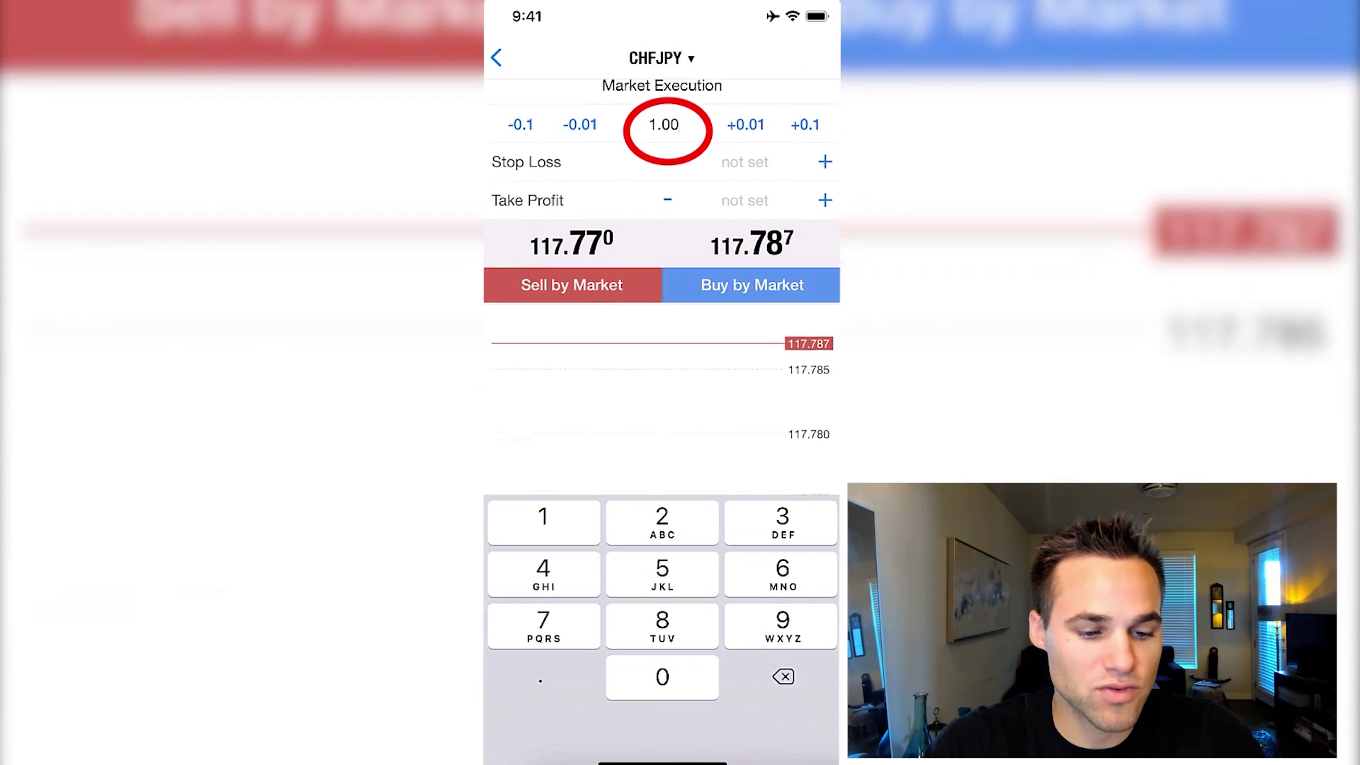
key("BackSpace")
key("BackSpace")
key("BackSpace")
key("BackSpace")
type("0")
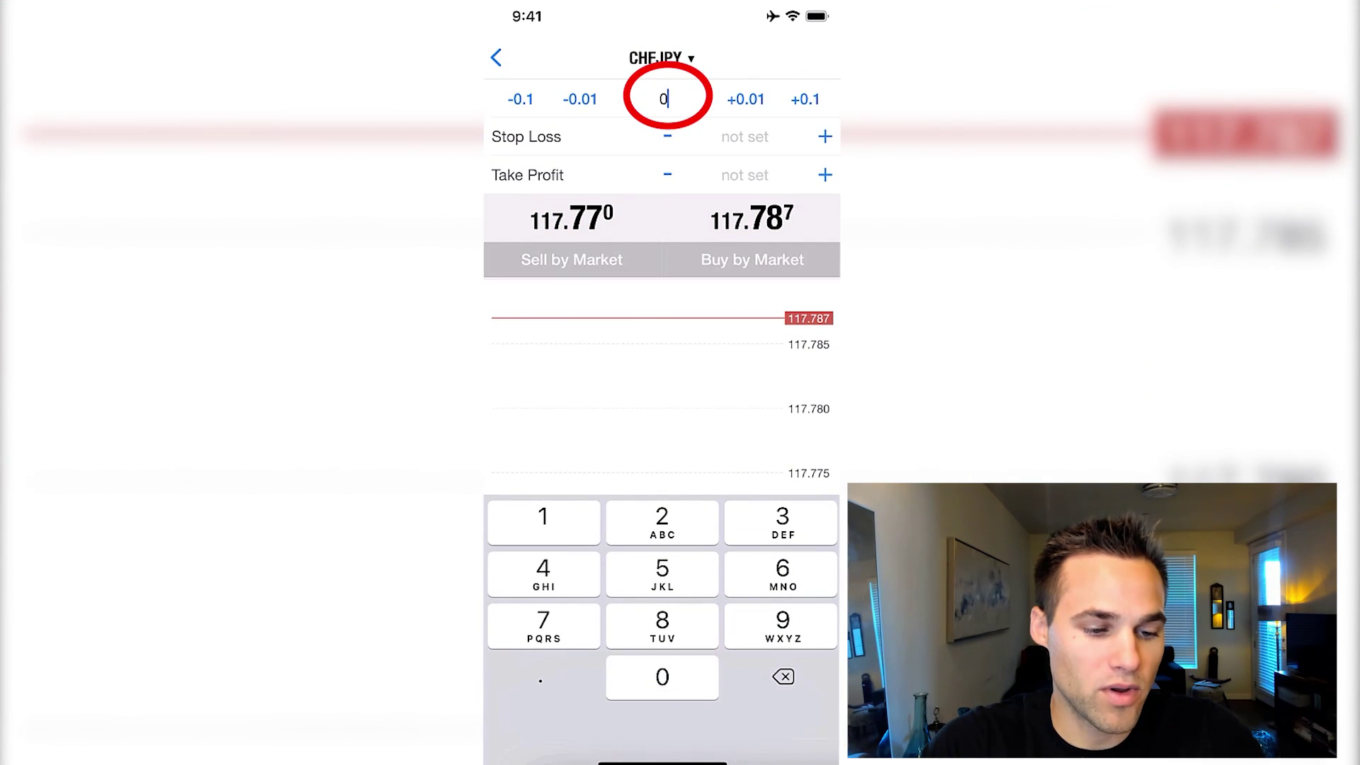
type(".1")
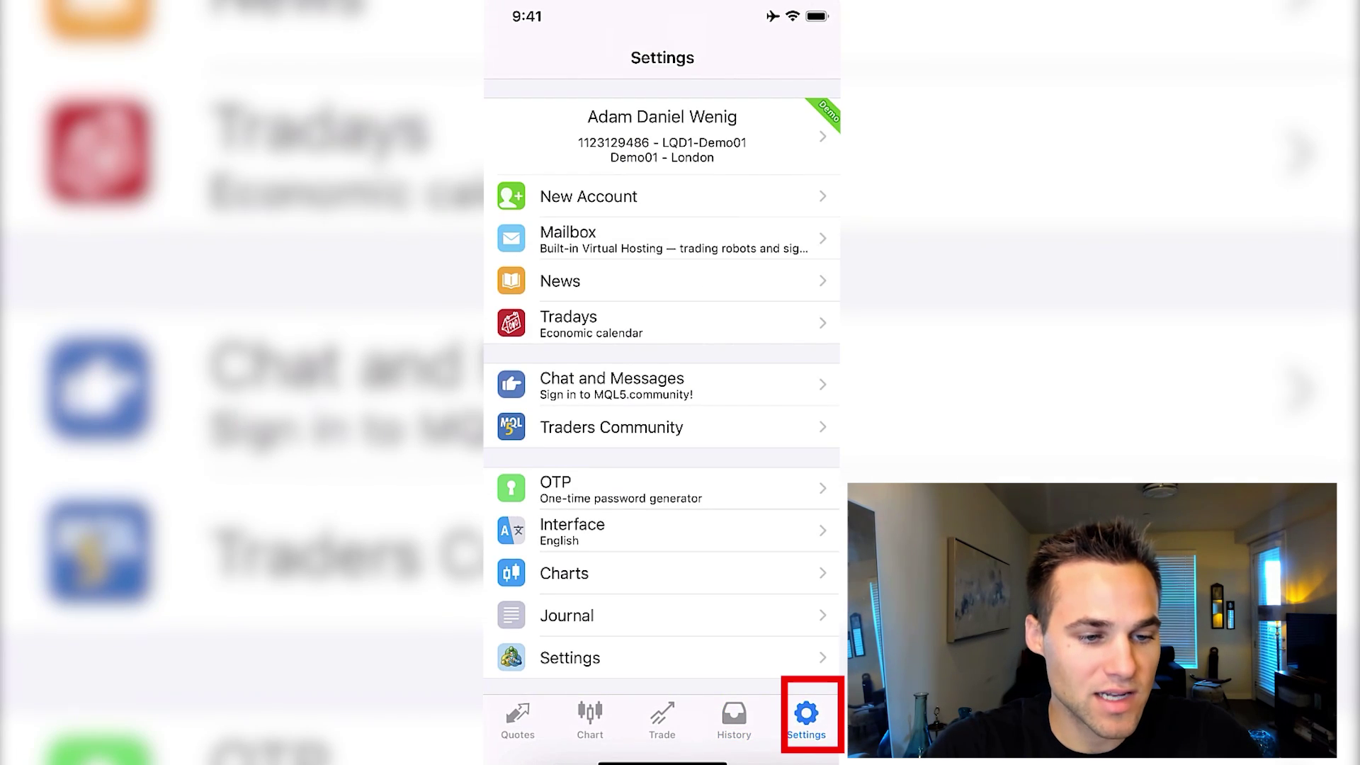
scroll(662, 382, "down", 1)
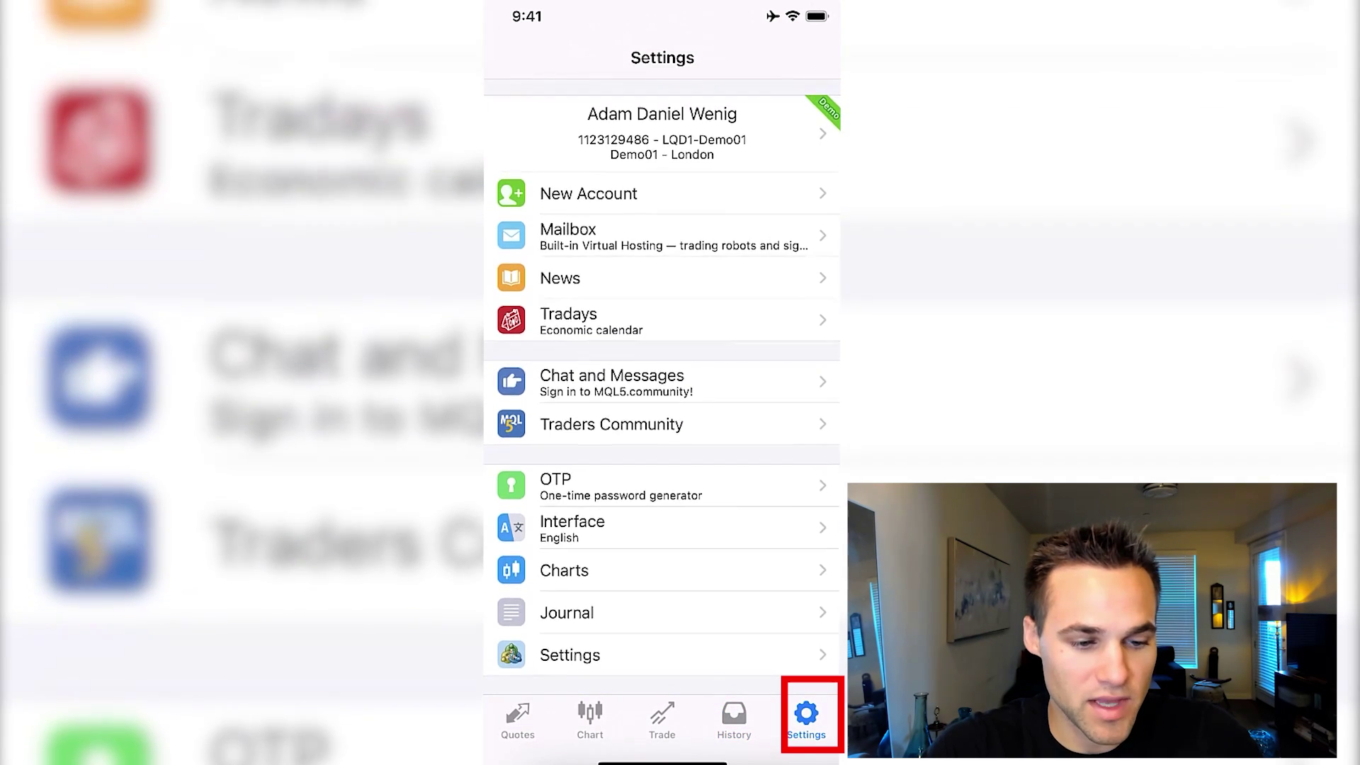